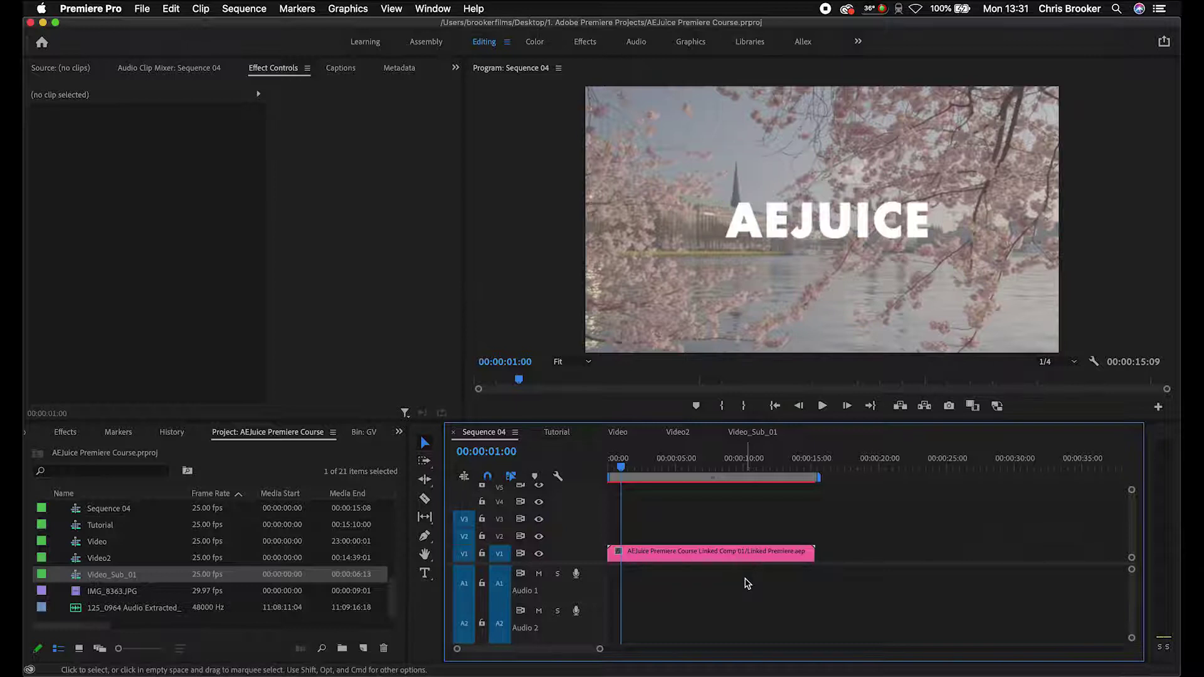
Scrub the Sequence 04 playhead forward to 00:00:05:06
mouse_move(667, 468)
left_mouse_down()
mouse_move(808, 477)
mouse_move(627, 473)
mouse_move(712, 491)
mouse_move(678, 482)
left_mouse_up()
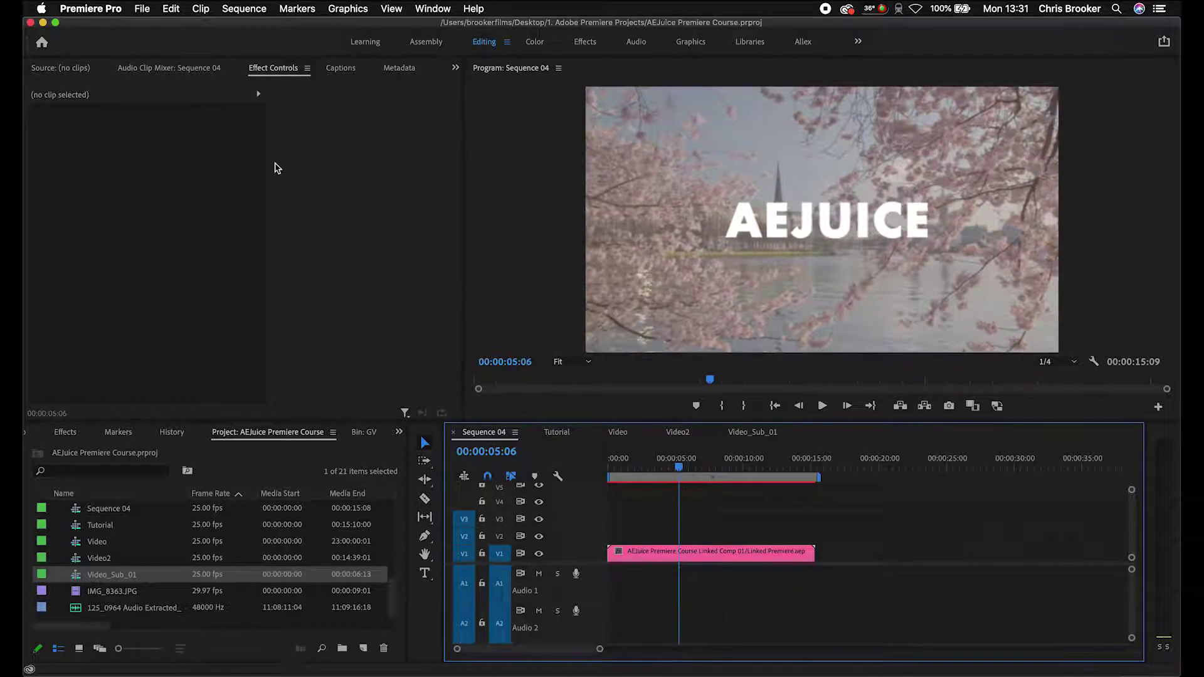
Open Export Media settings for Sequence 04, cancel them, then reopen them with Cmd+M
left_click(141, 8)
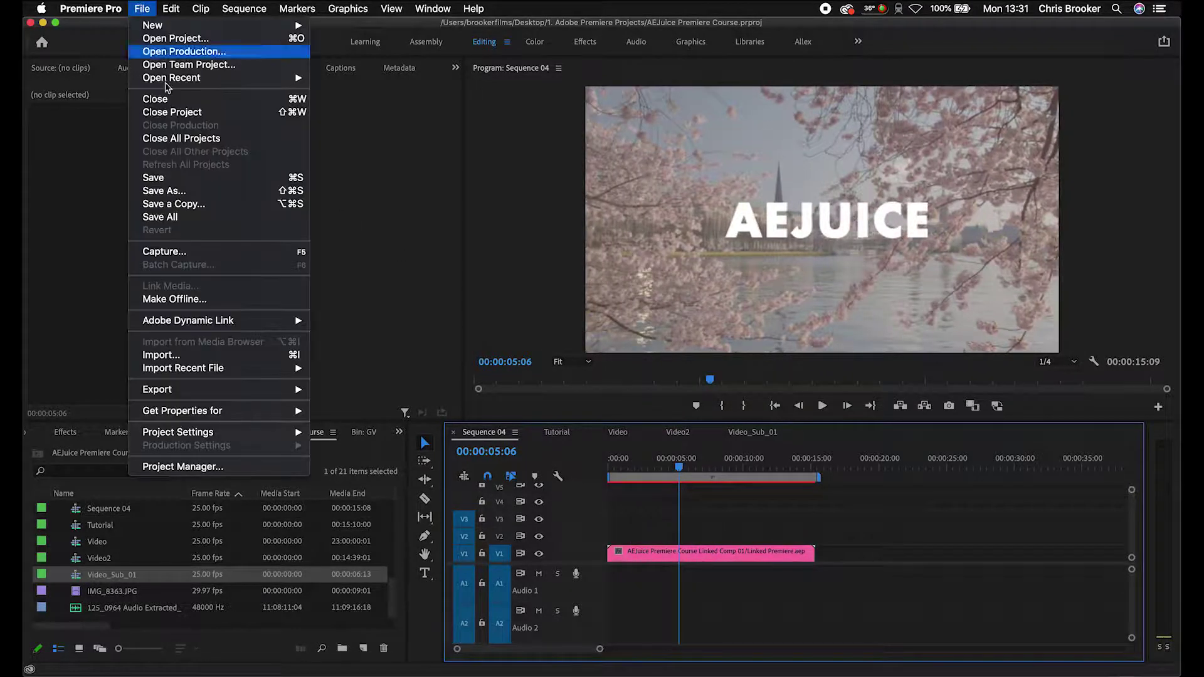
mouse_move(295, 387)
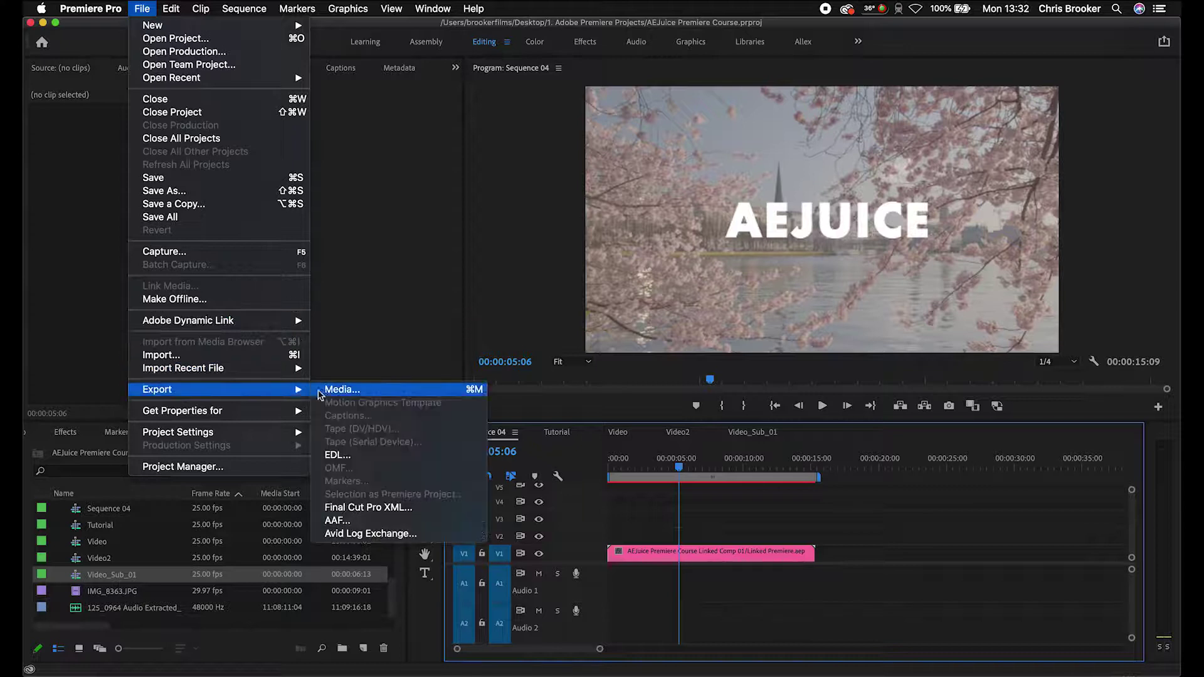
left_click(331, 392)
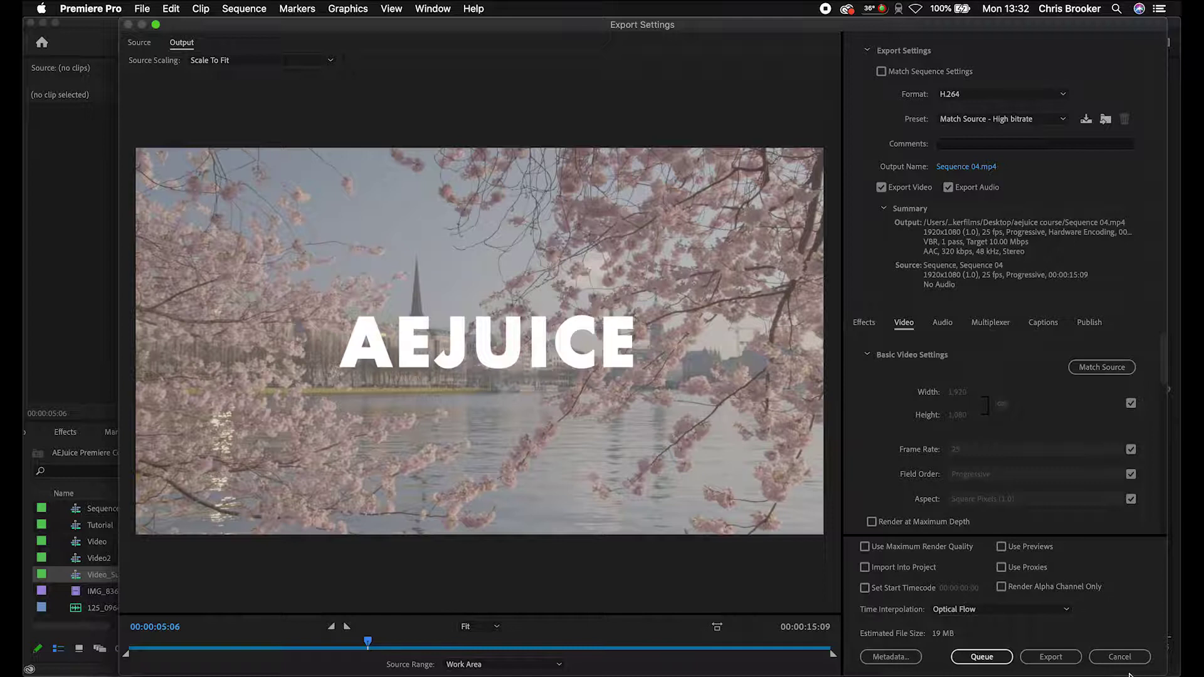
left_click(1119, 656)
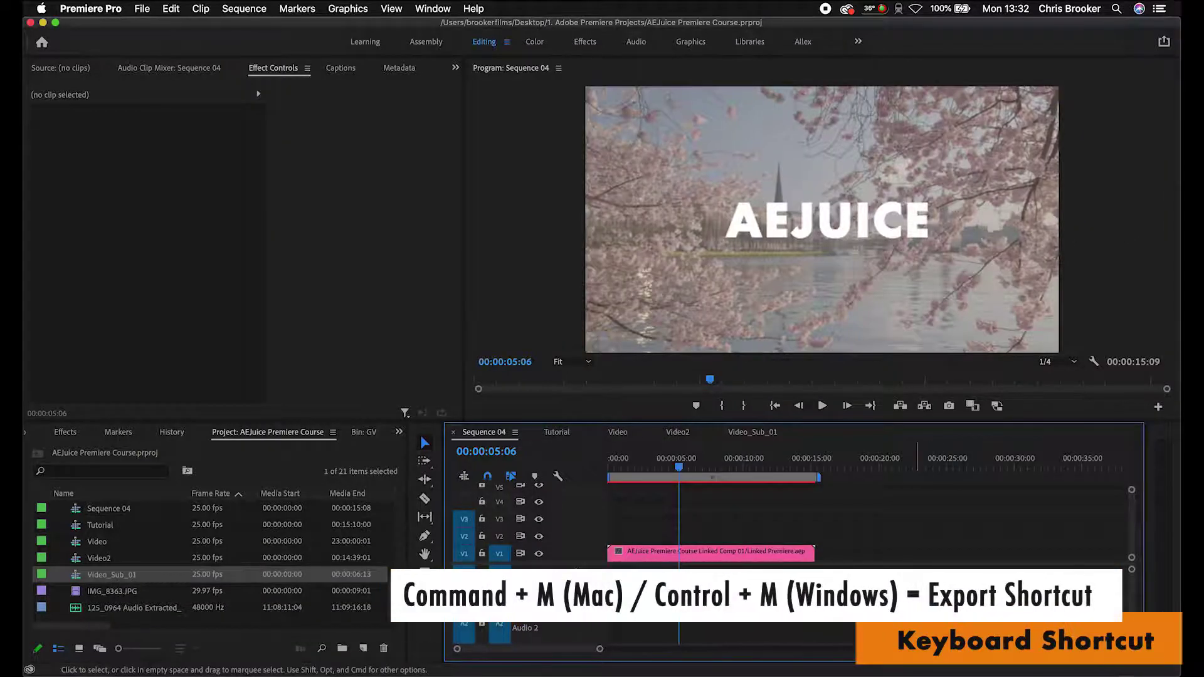
key("super+m")
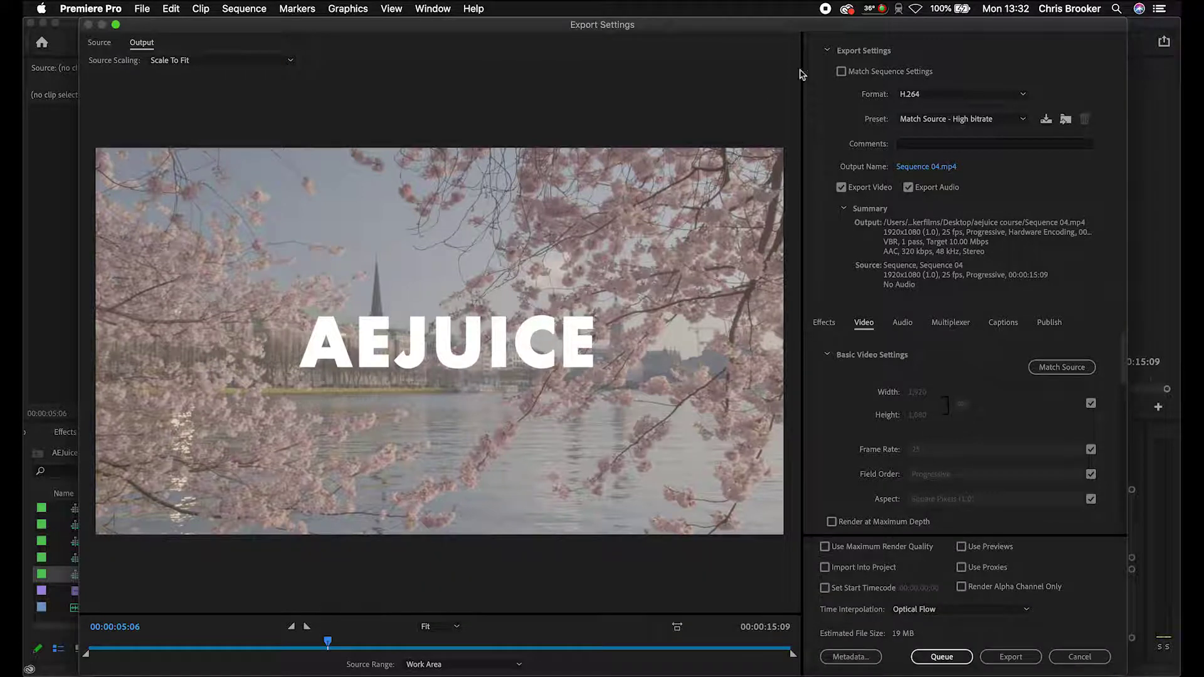
left_click(852, 73)
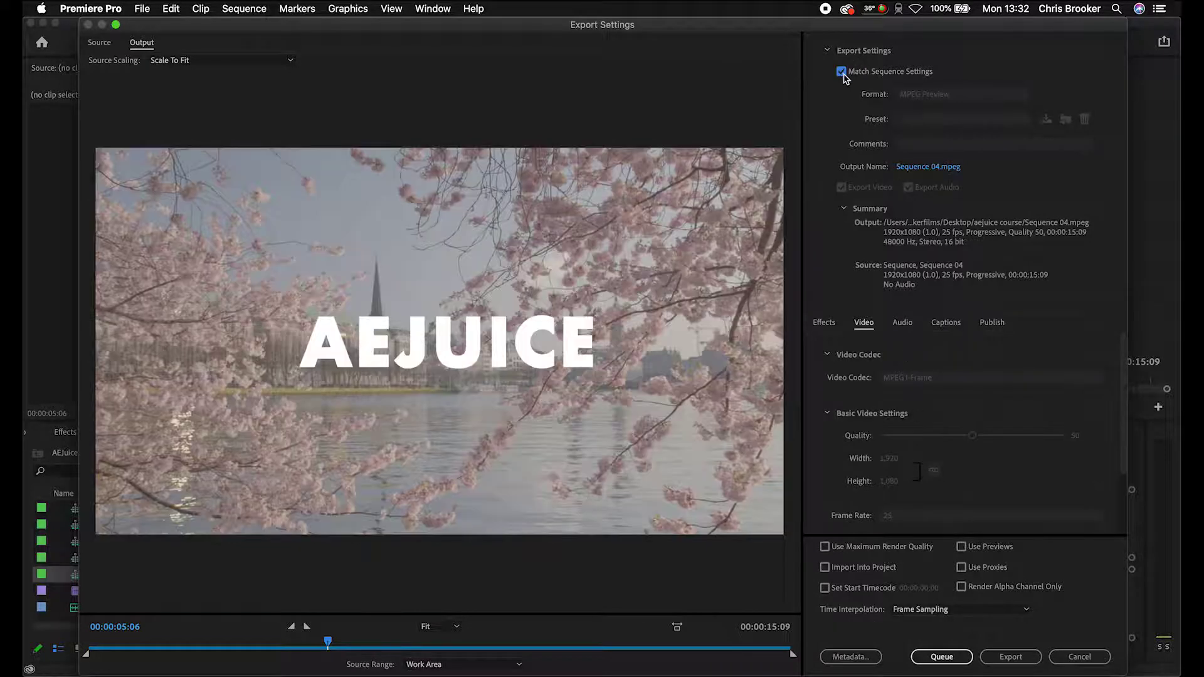
scroll(1012, 484, "down", 3)
scroll(1013, 484, "up", 3)
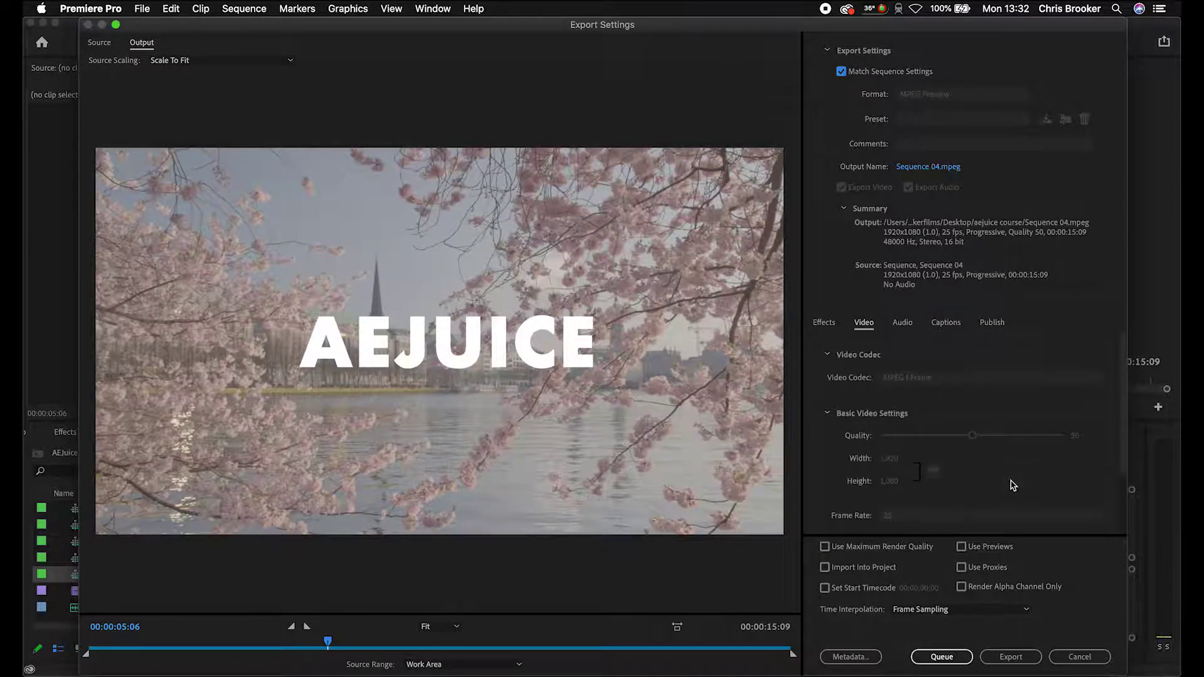
left_click(840, 71)
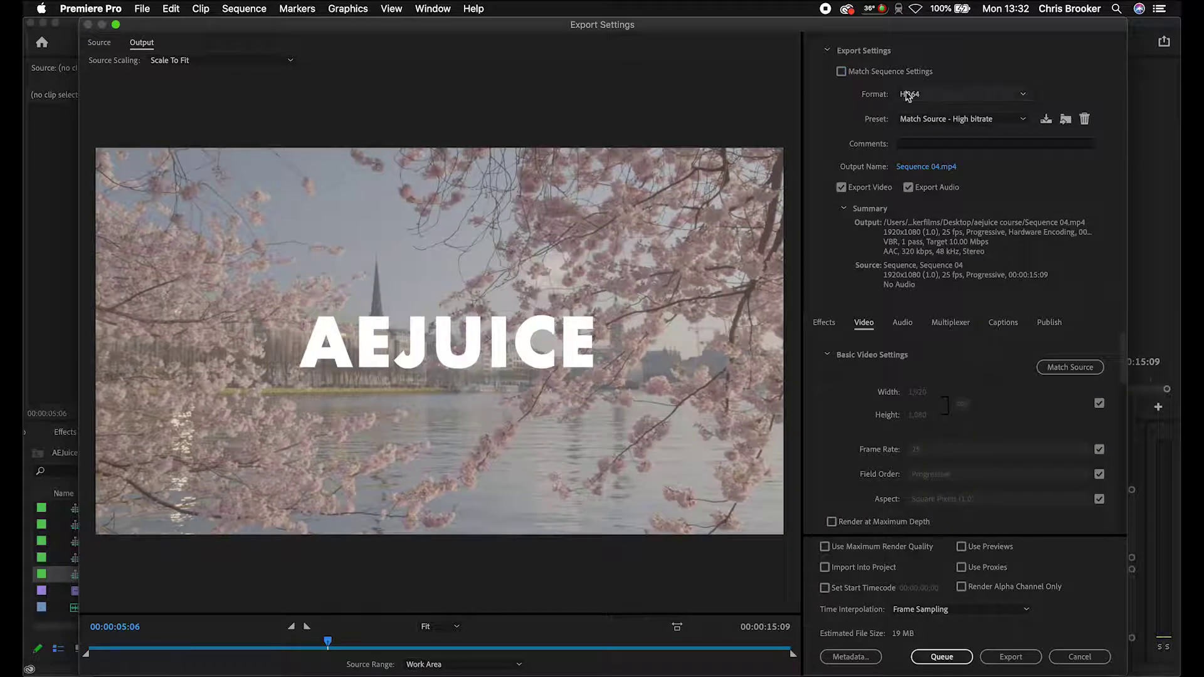
left_click(974, 93)
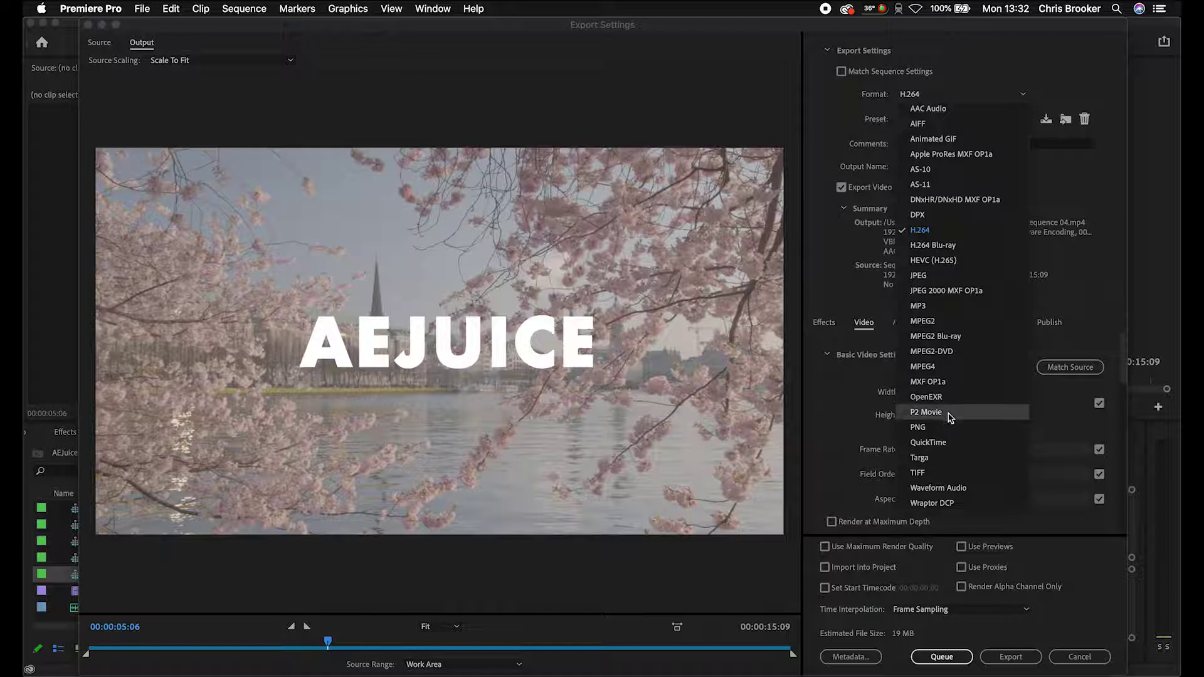
left_click(947, 442)
left_click(917, 121)
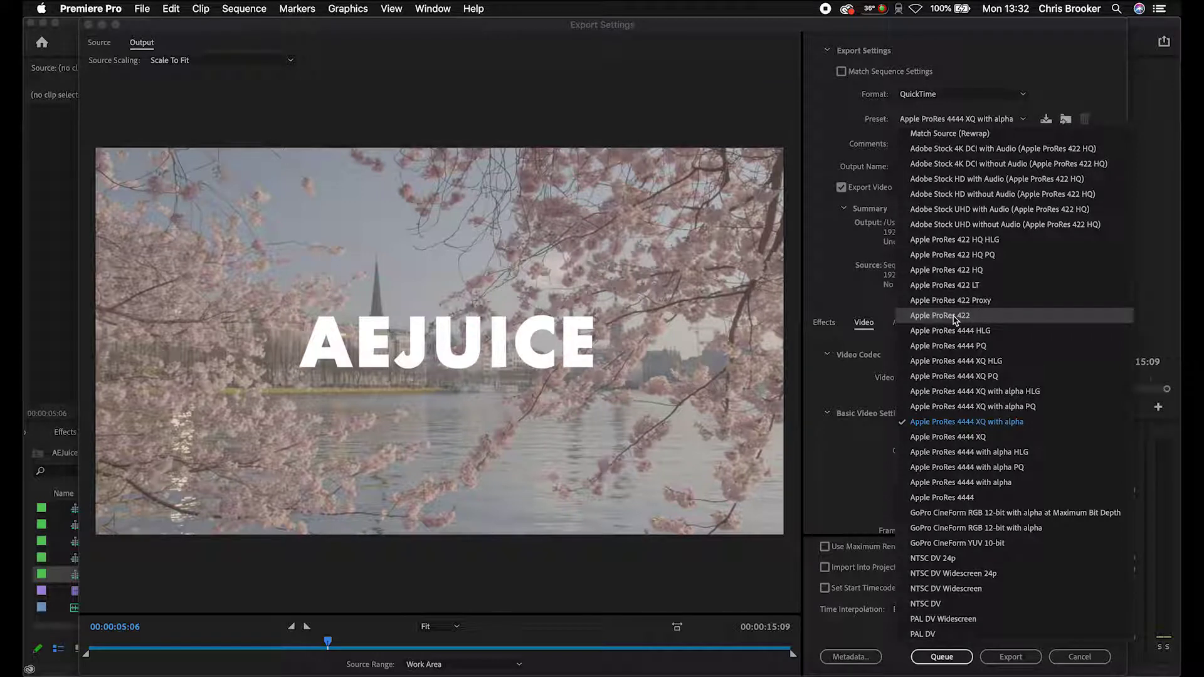
left_click(871, 110)
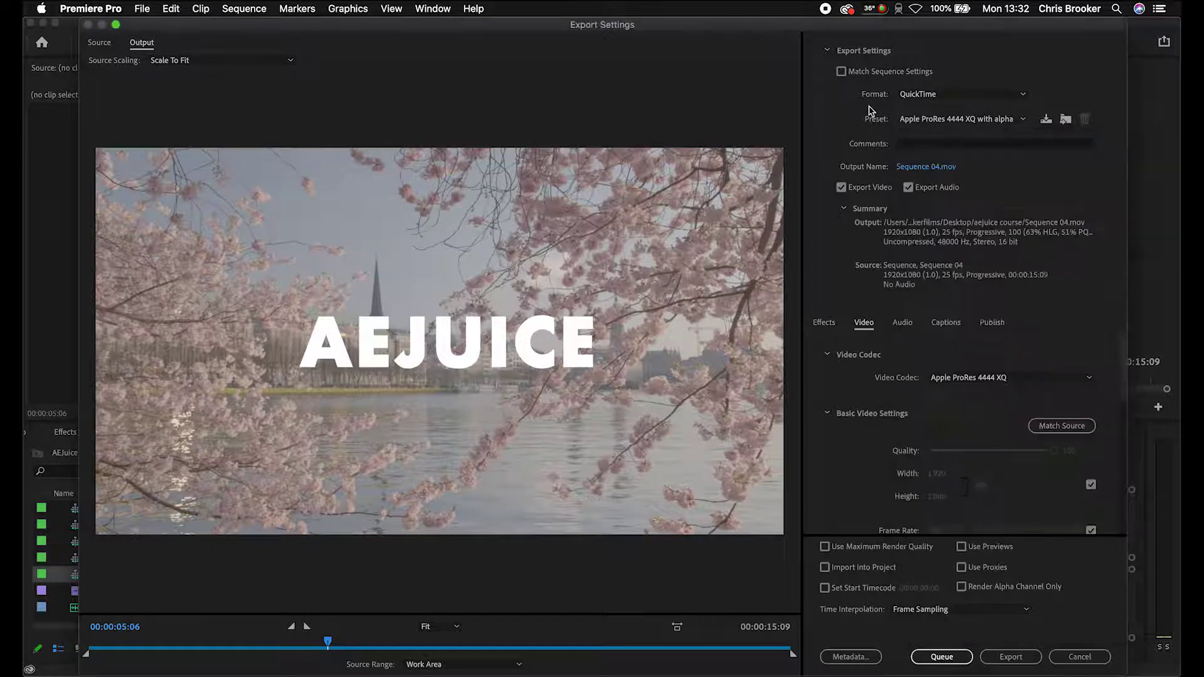
left_click(944, 95)
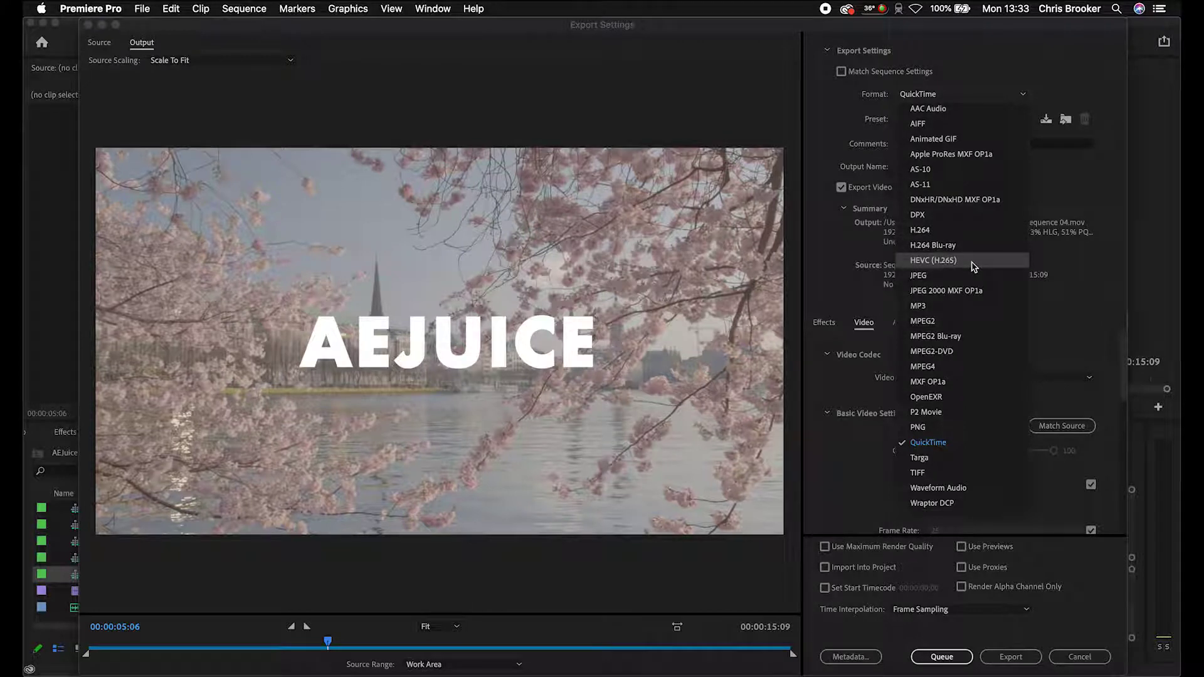
left_click(938, 232)
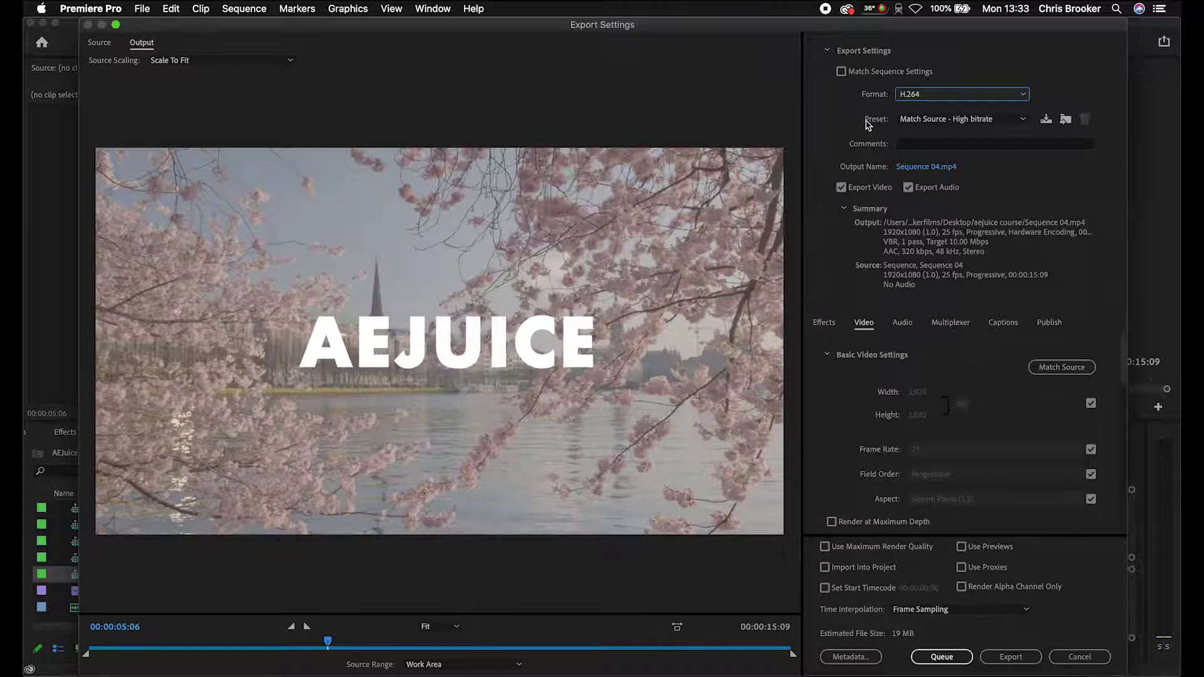
left_click(938, 119)
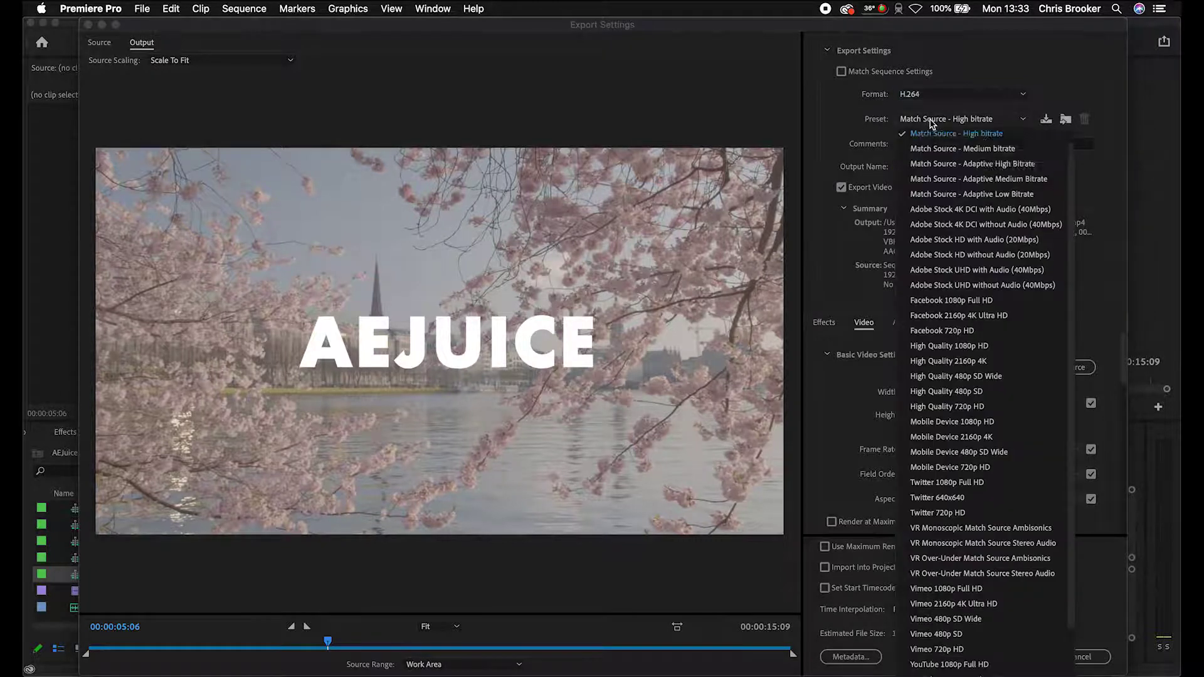
left_click(947, 134)
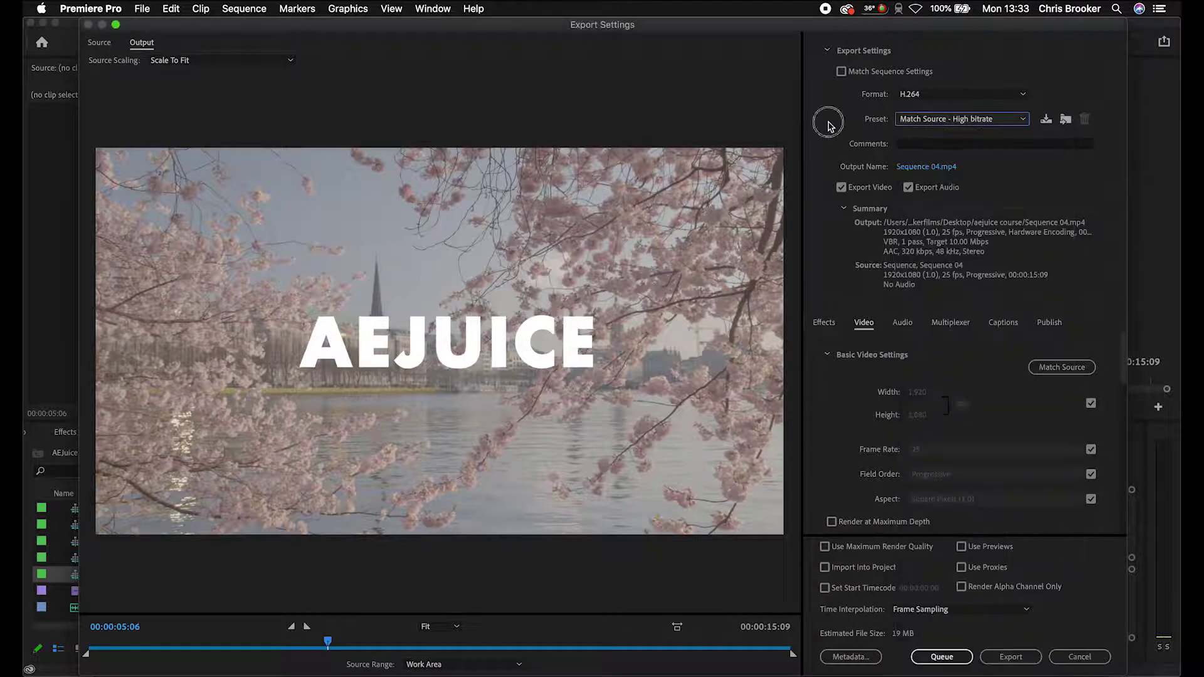
left_click(937, 149)
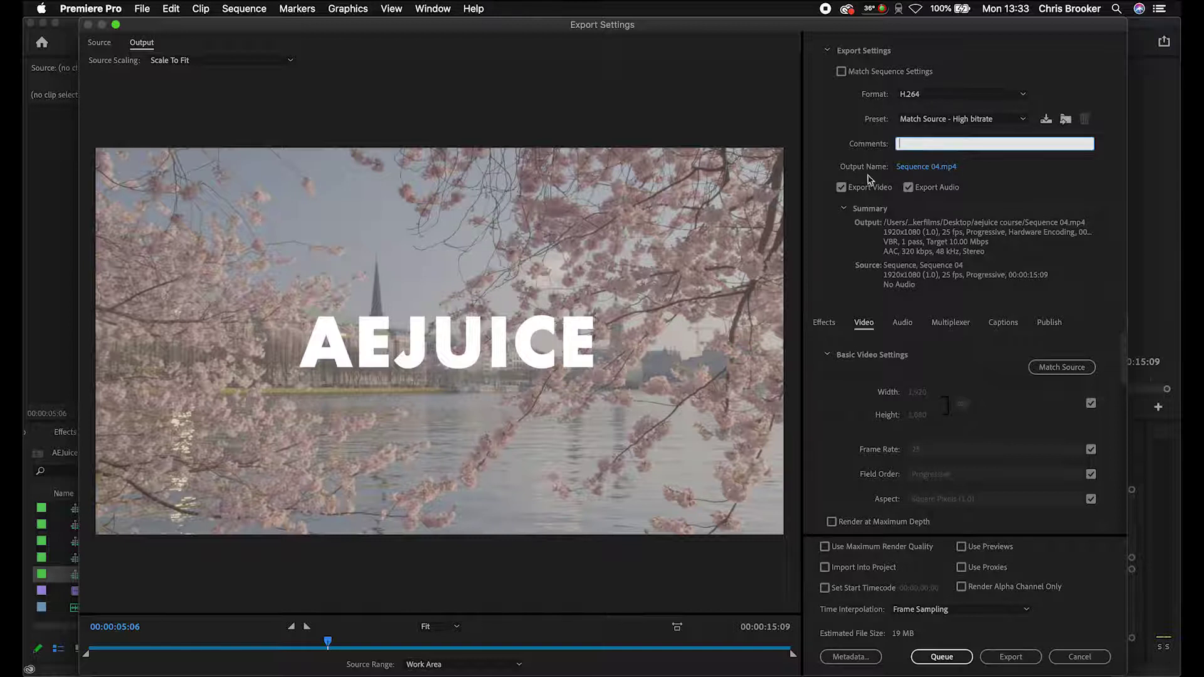
Rename the export output file to Video 1.mp4
left_click(934, 167)
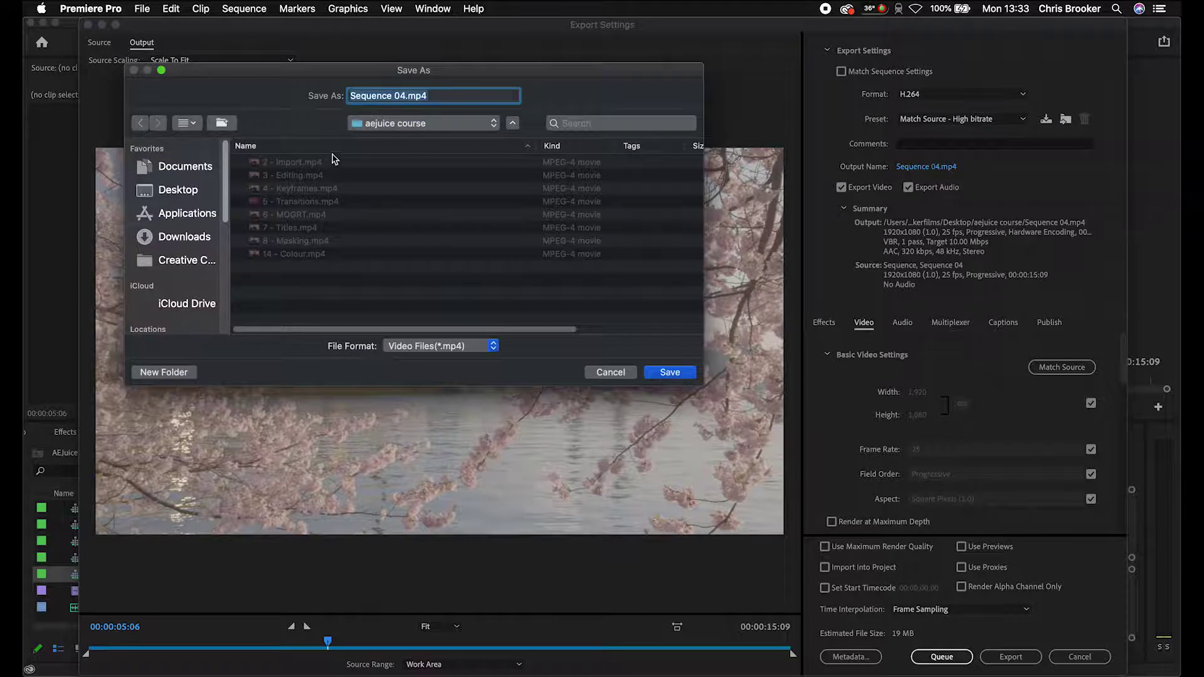
left_click_drag(390, 95, 349, 96)
type("Video 1")
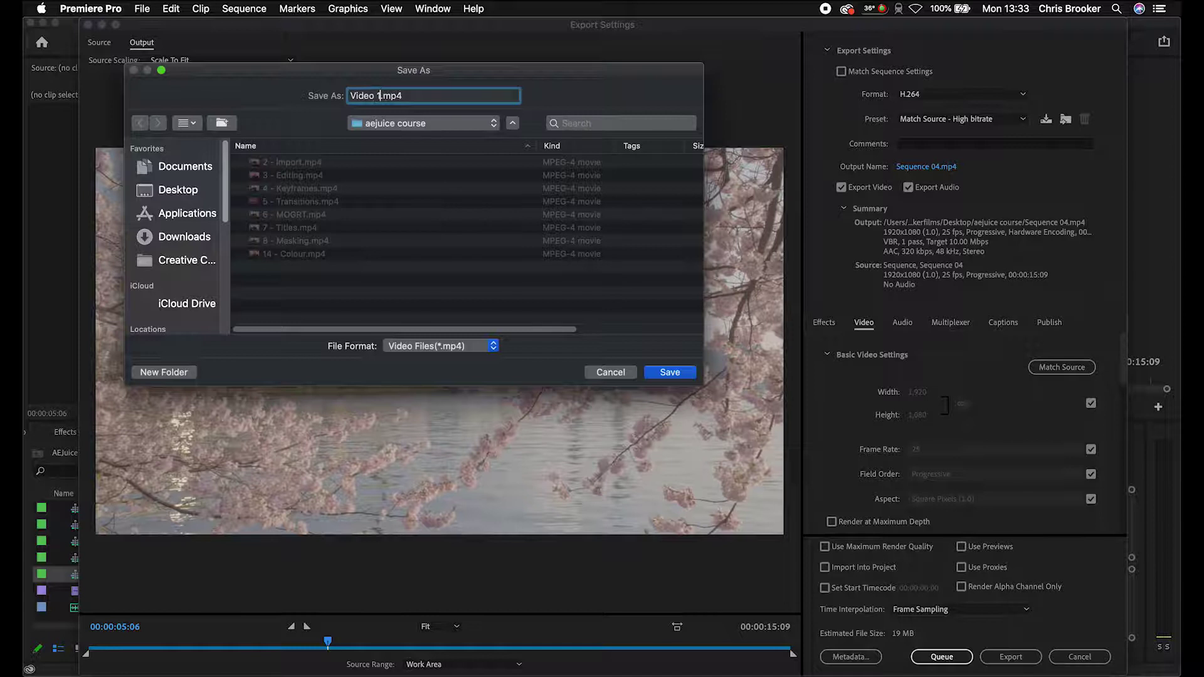
key("Return")
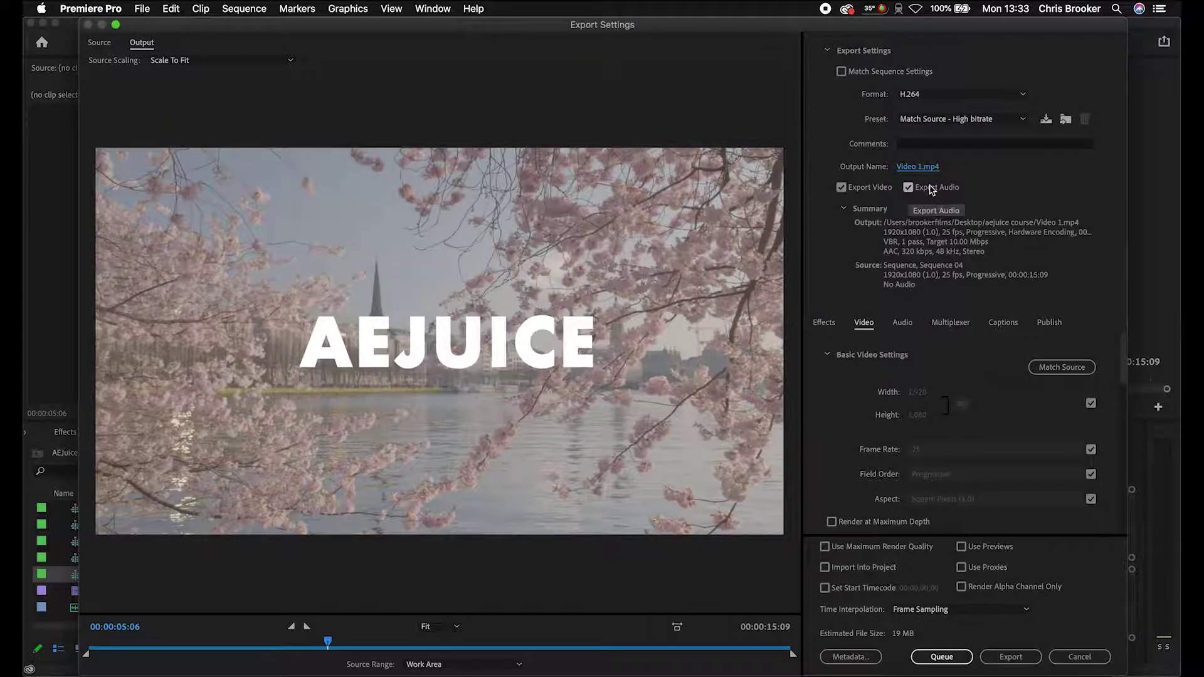
Toggle Export Video and Export Audio off and back on
left_click(842, 187)
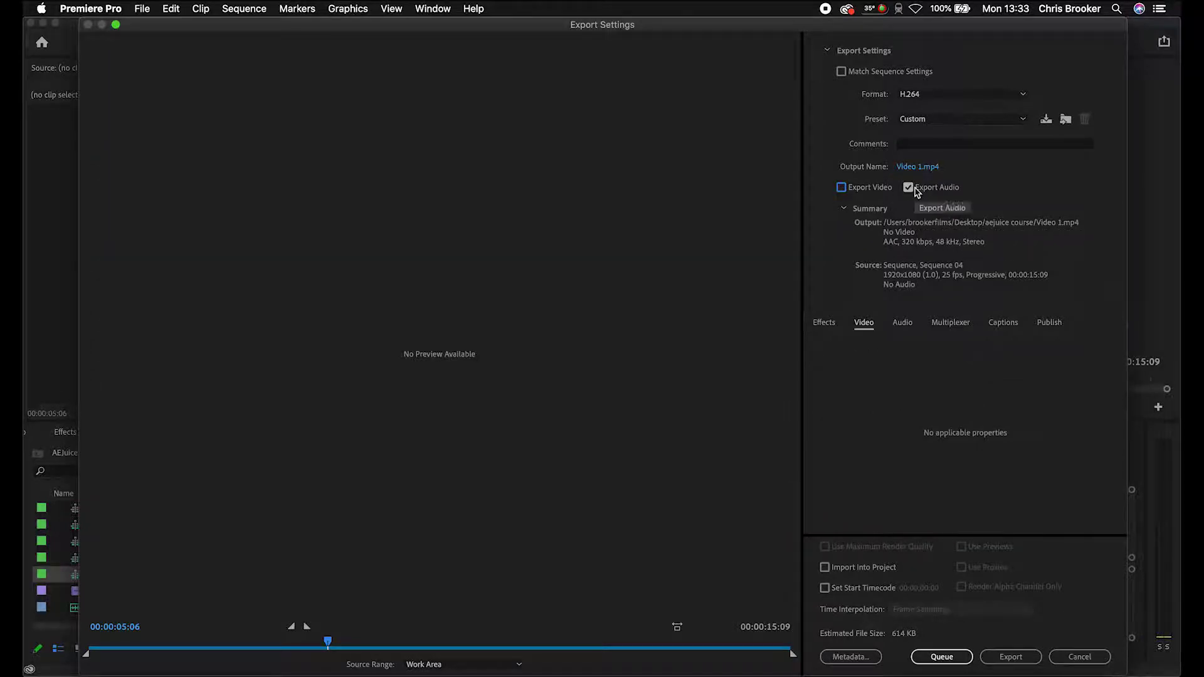
left_click(842, 189)
left_click(908, 187)
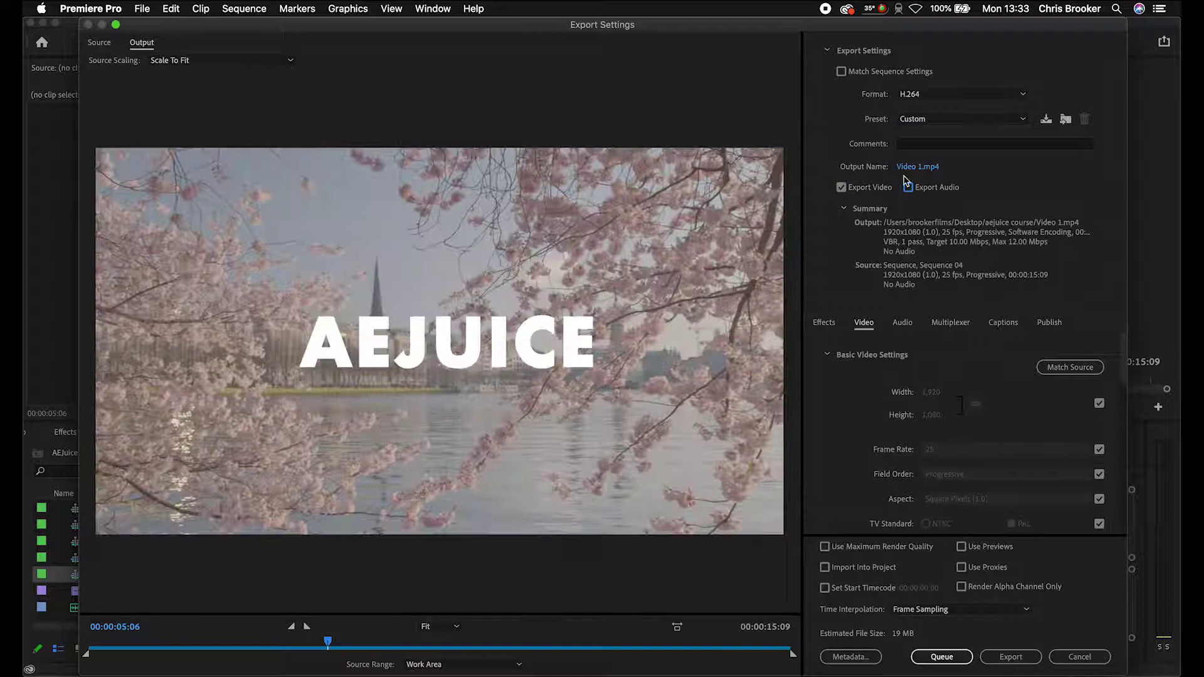
left_click(908, 187)
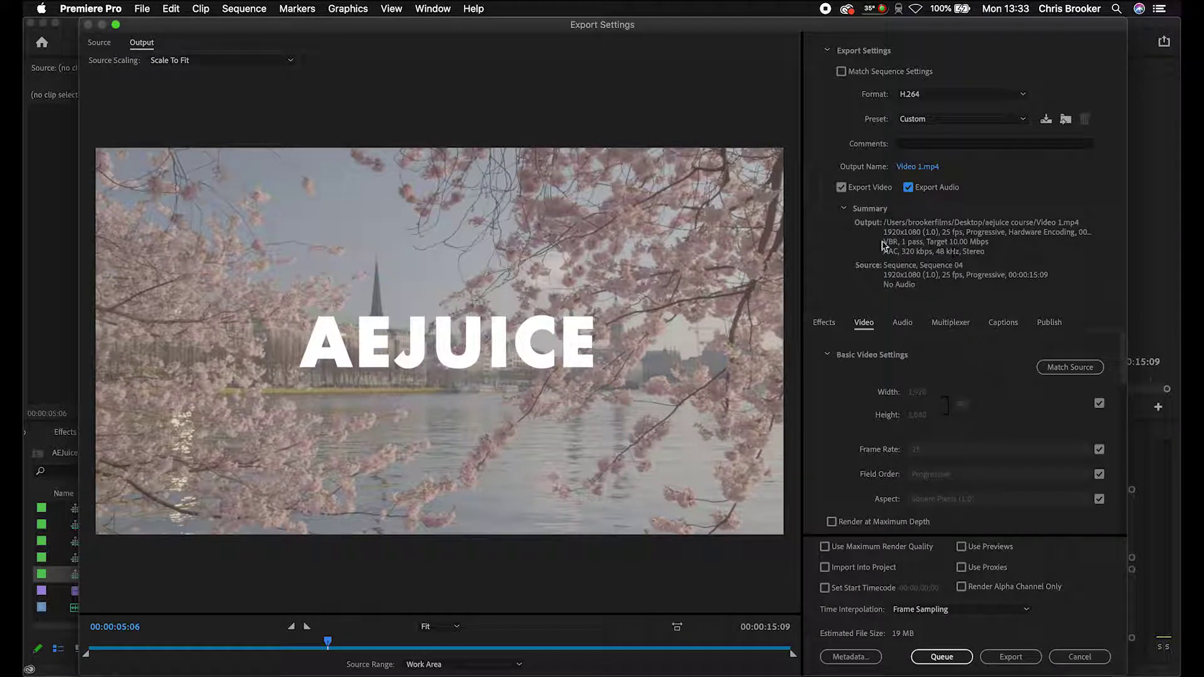
Preview Lumetri looks SL BLEACH LDR, CLEAN KODAK A NDR, GOLD WESTERN, NOIR NOUVELLE, then remove the look
left_click(823, 324)
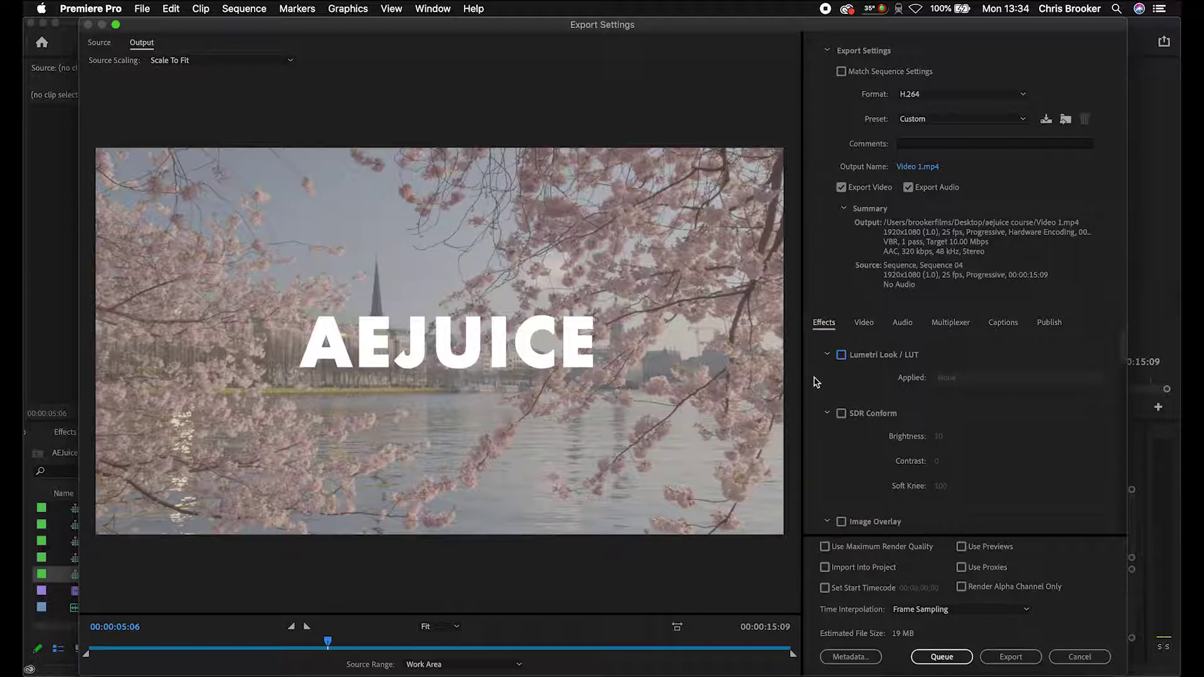
left_click(841, 355)
left_click(983, 378)
left_click(996, 138)
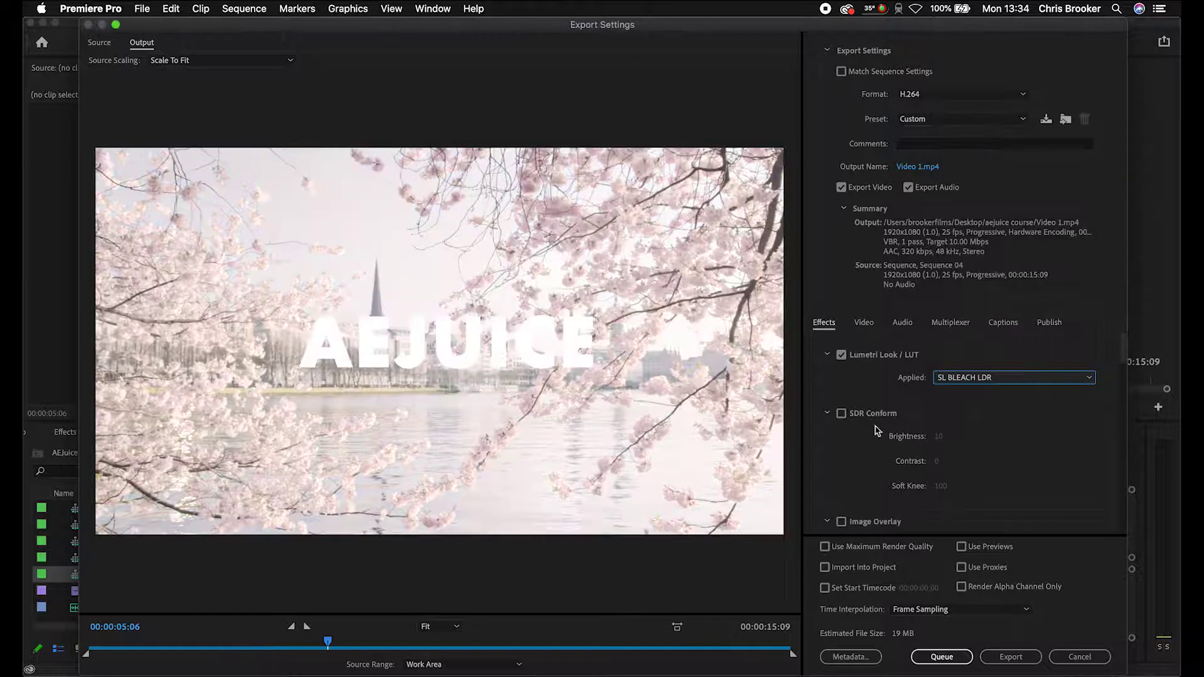
left_click(945, 379)
left_click(996, 277)
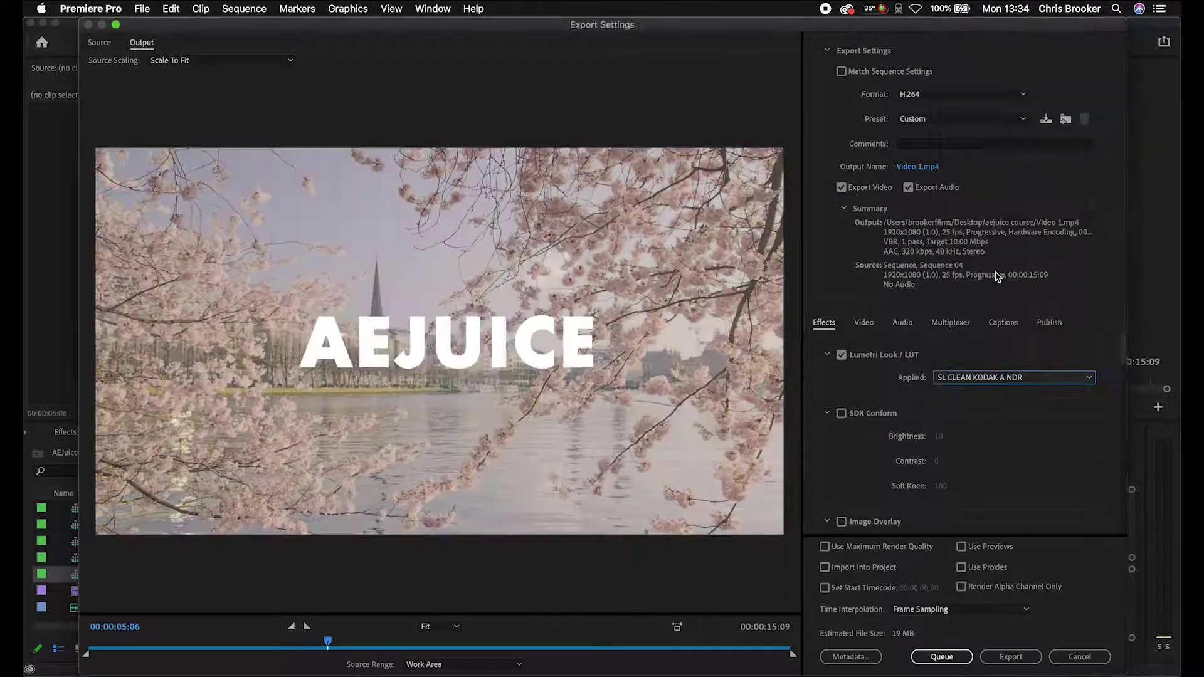
left_click(993, 378)
left_click(979, 285)
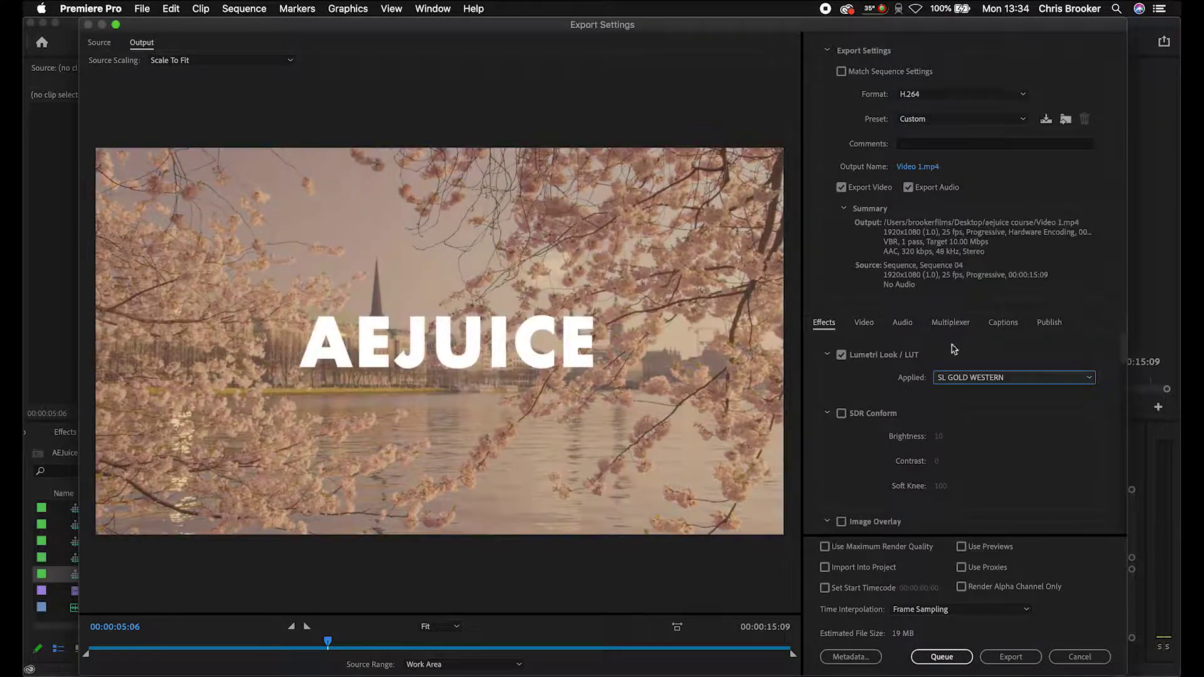
left_click(1005, 380)
left_click(1010, 334)
left_click(841, 355)
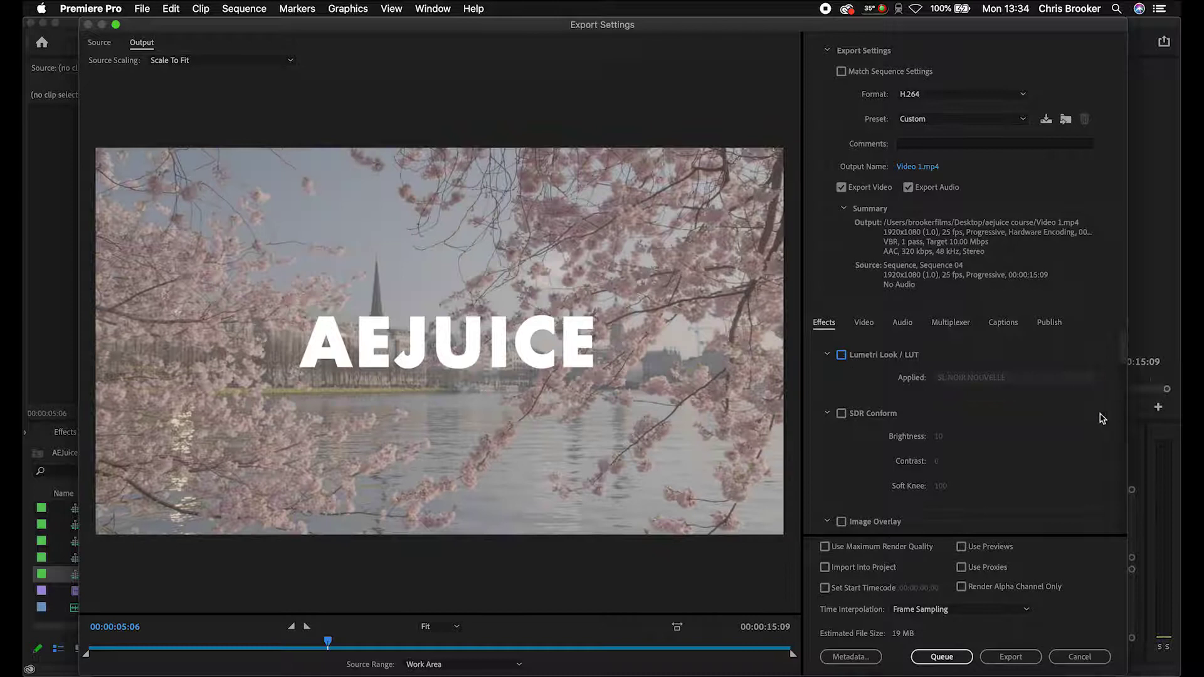
Switch SDR Conform on to preview it, then off again
scroll(1102, 418, "down", 1)
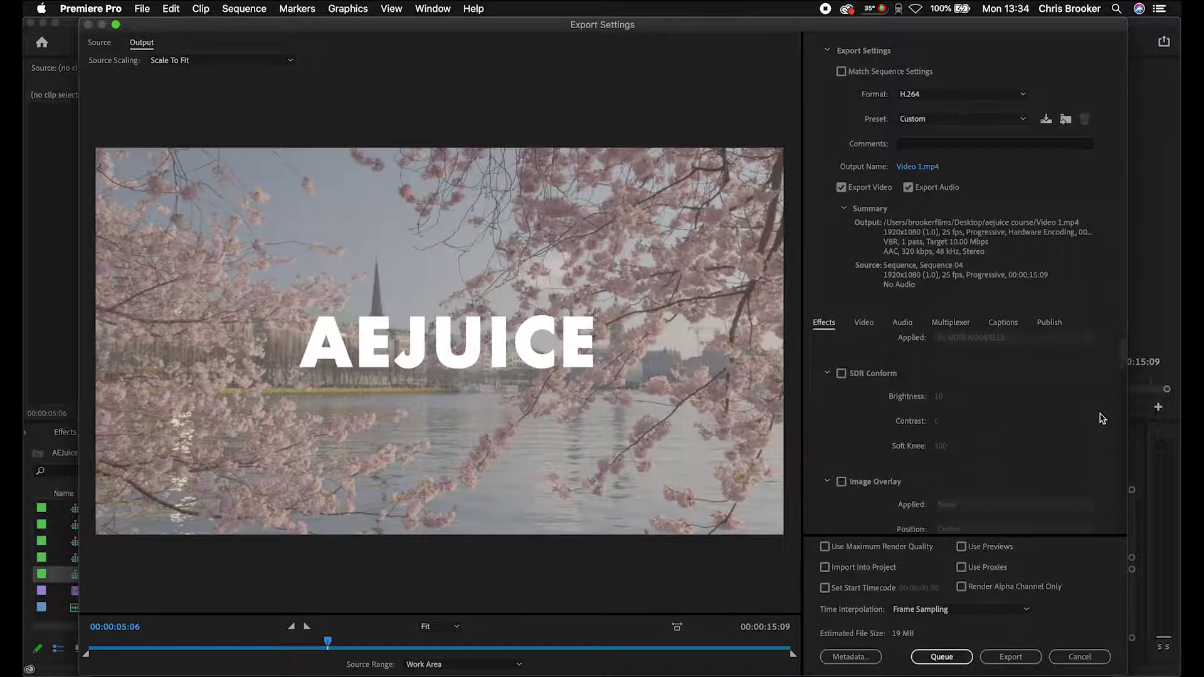
left_click(839, 375)
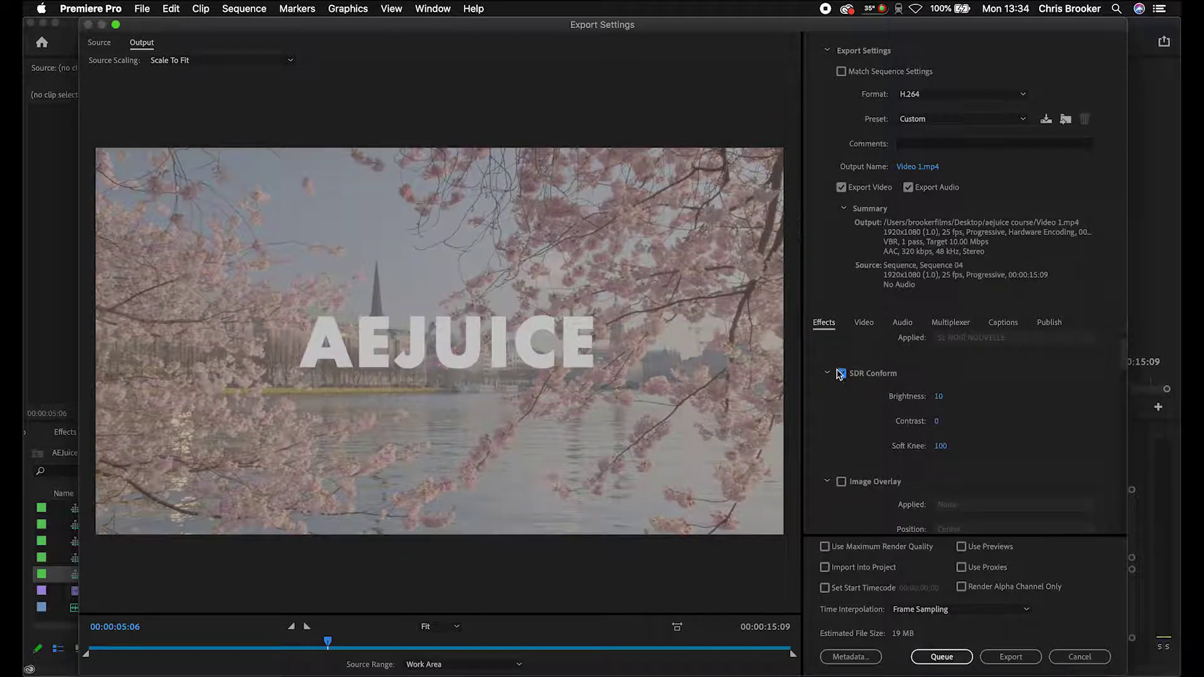
left_click(841, 374)
Enable Image Overlay and open its Applied image choices
scroll(1053, 391, "down", 3)
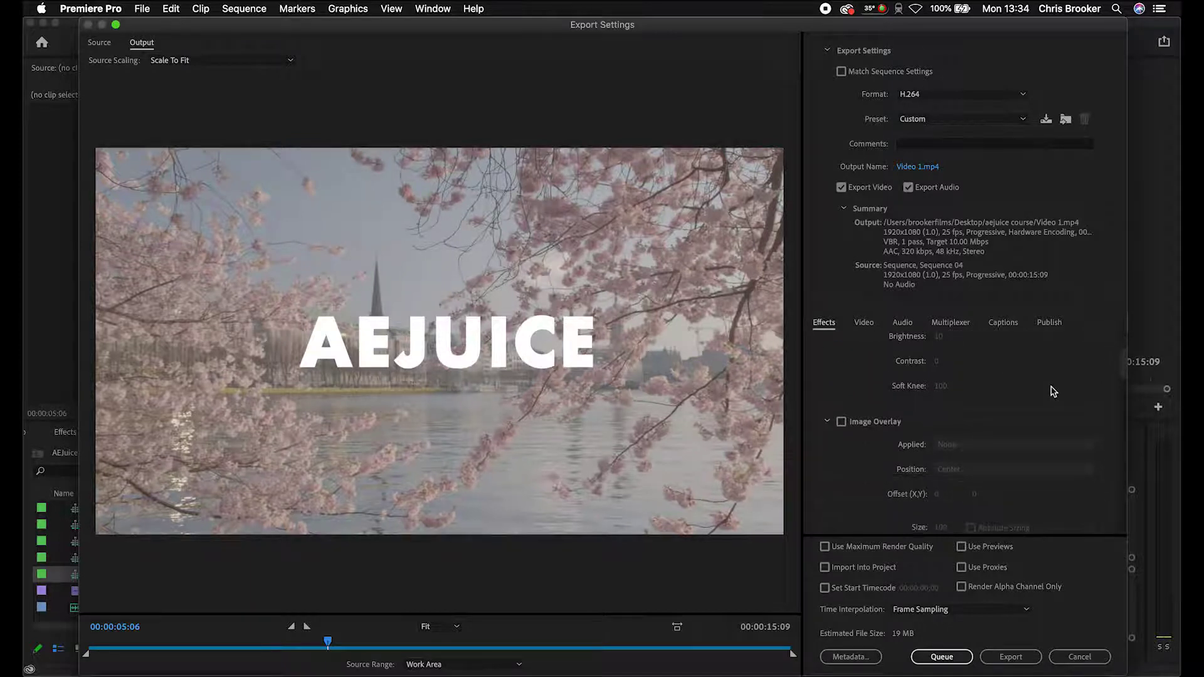
scroll(888, 393, "down", 1)
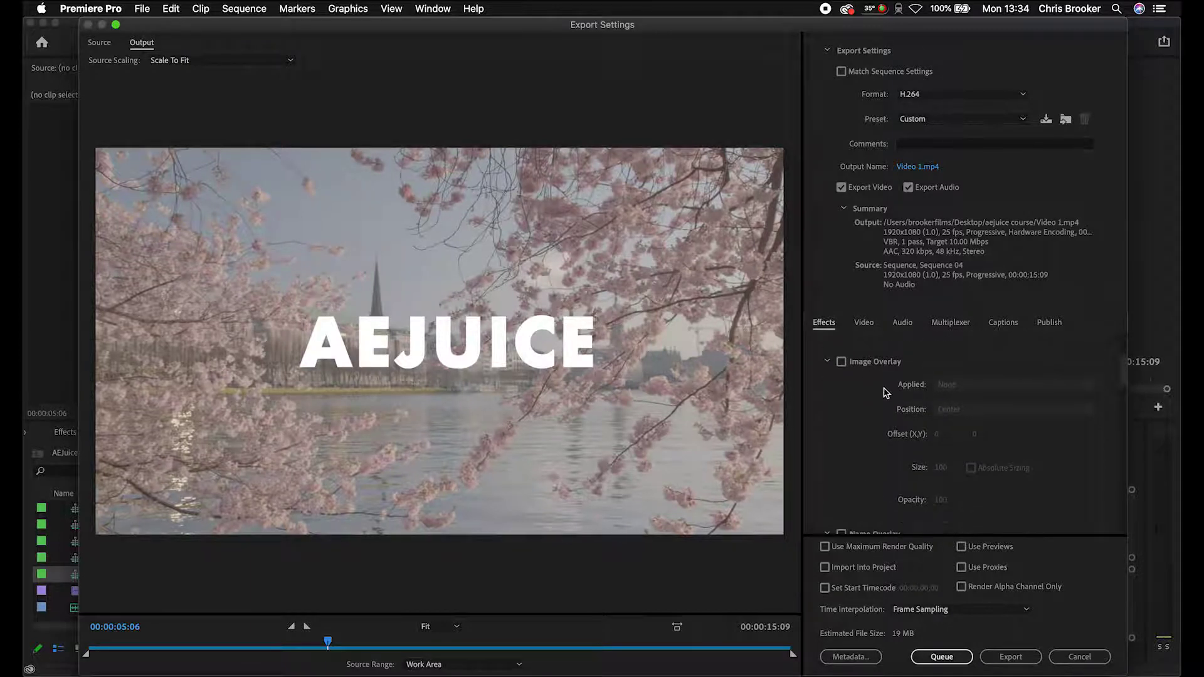
left_click(840, 362)
left_click(987, 385)
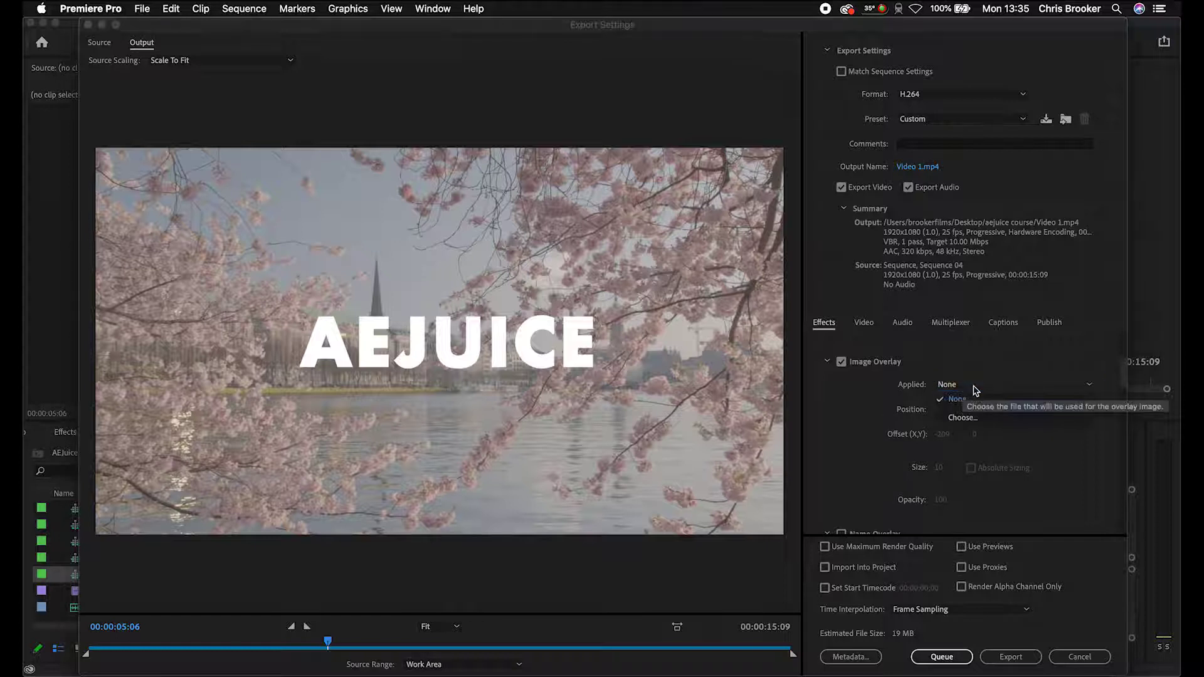
Search for 'aejuice logo' and load AEJuice logo white (38) as the overlay image
left_click(970, 390)
left_click(970, 418)
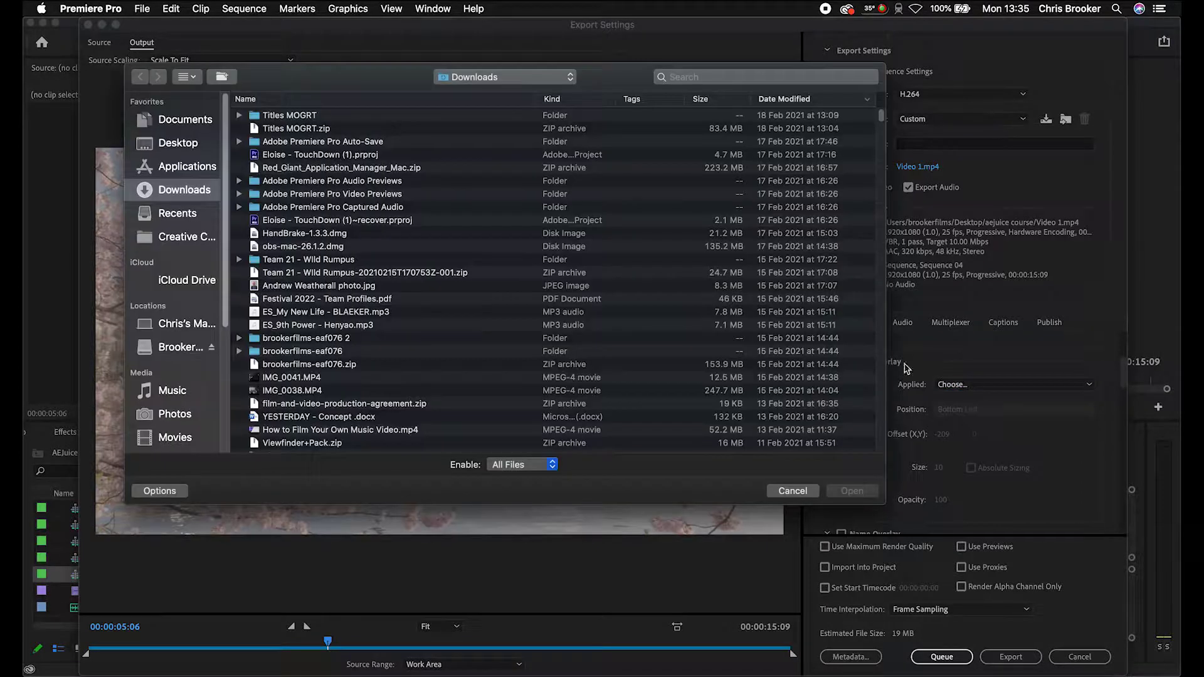
left_click(708, 81)
type("ae")
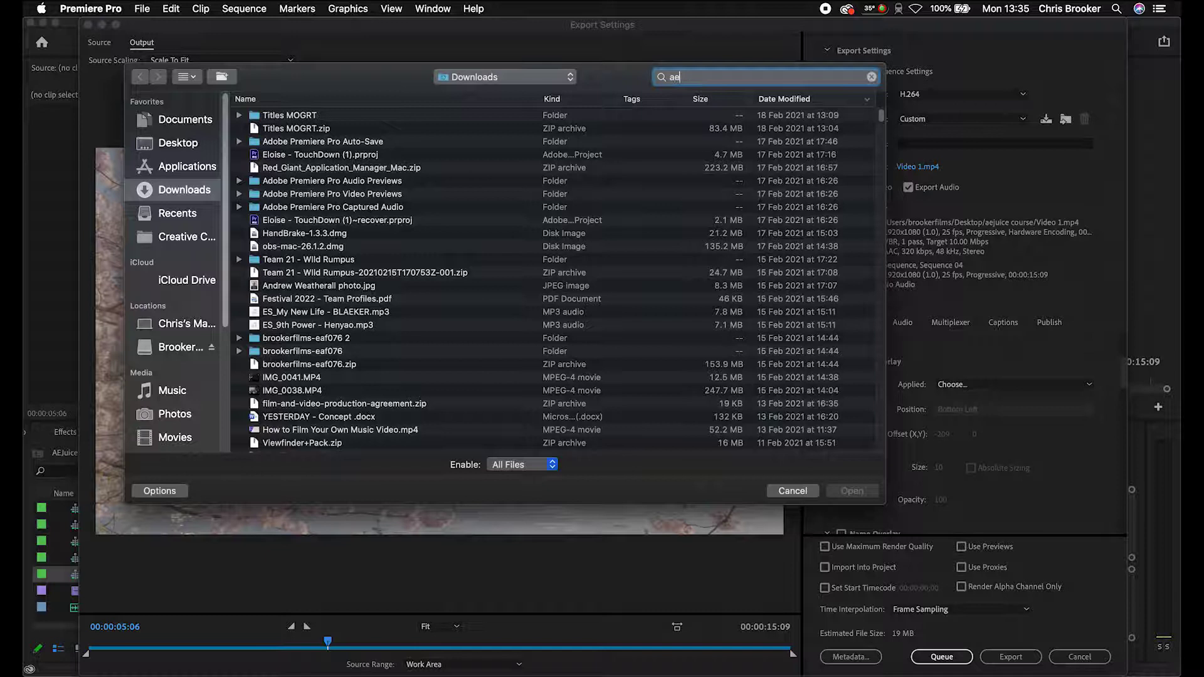
type("juice logo")
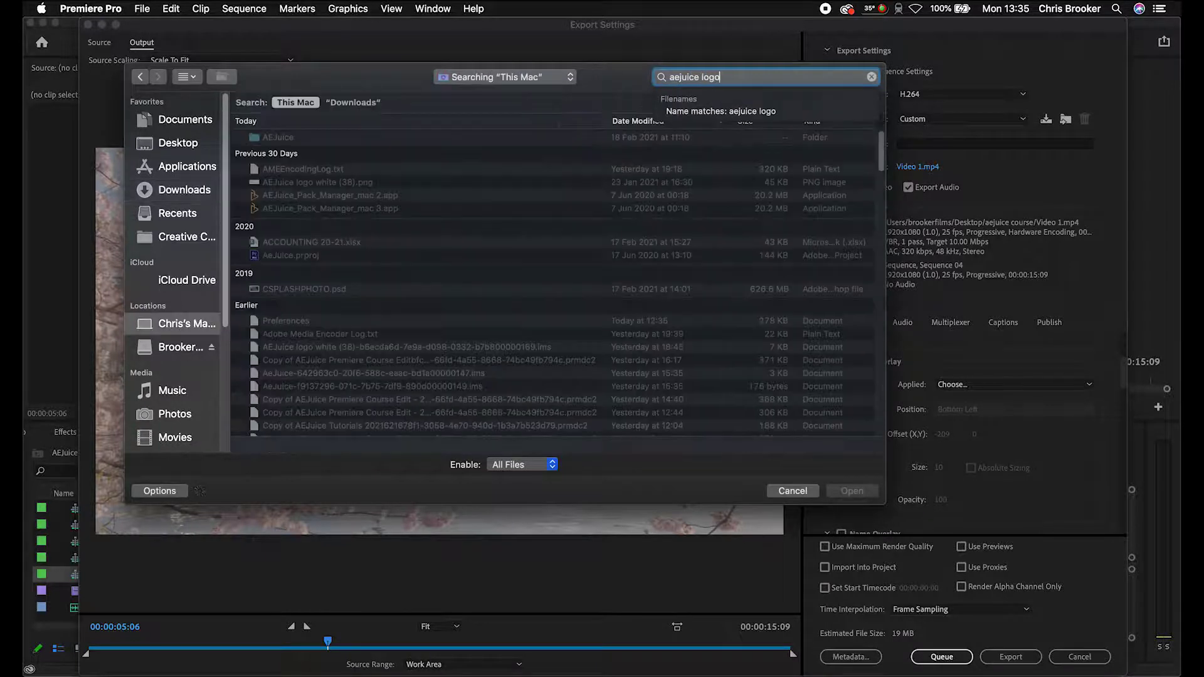
left_click(335, 137)
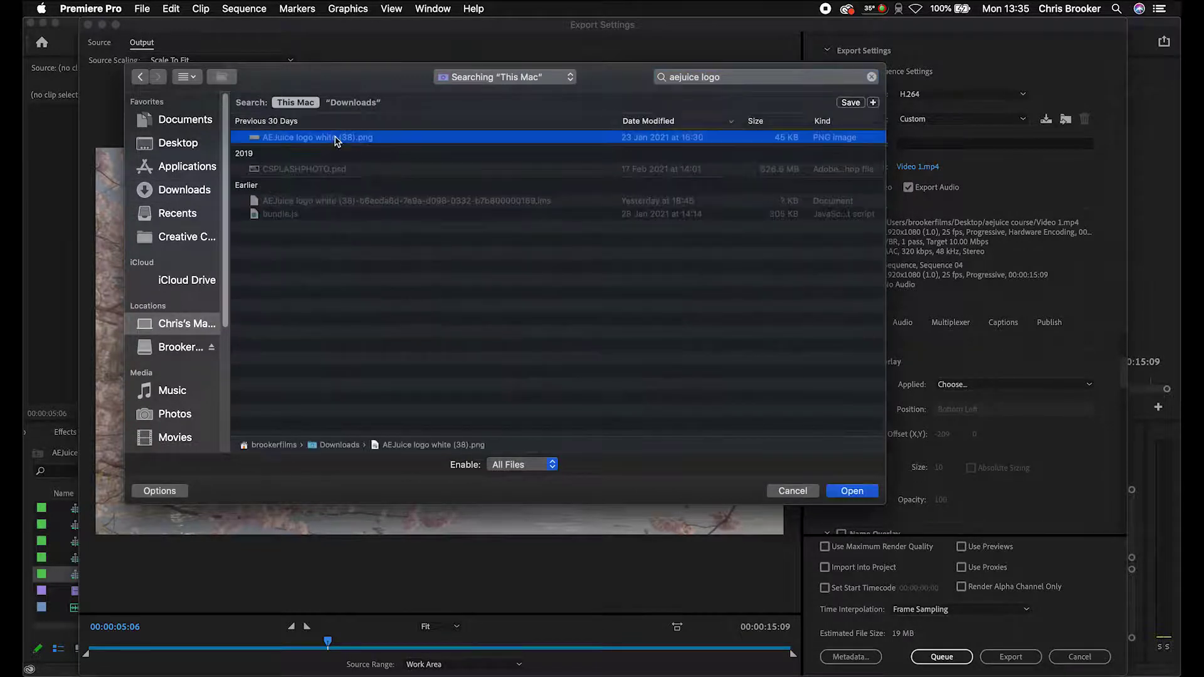
double_click(339, 144)
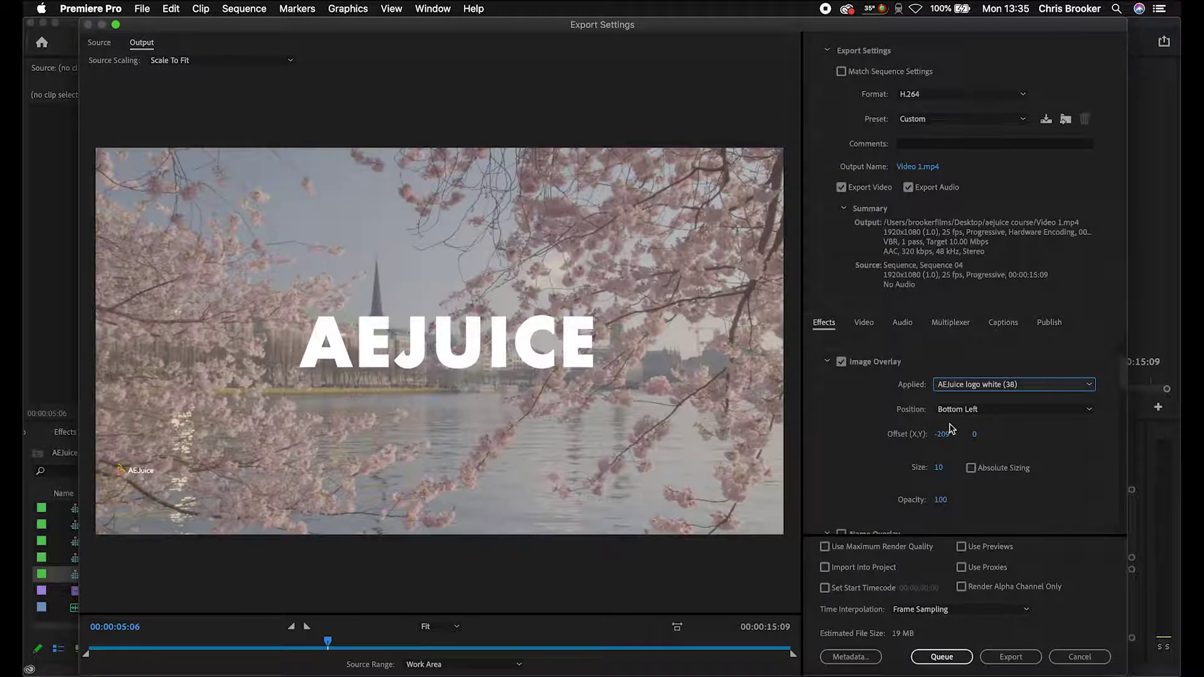
Place the logo overlay at Bottom Right with size 43 and opacity 44
left_click(956, 409)
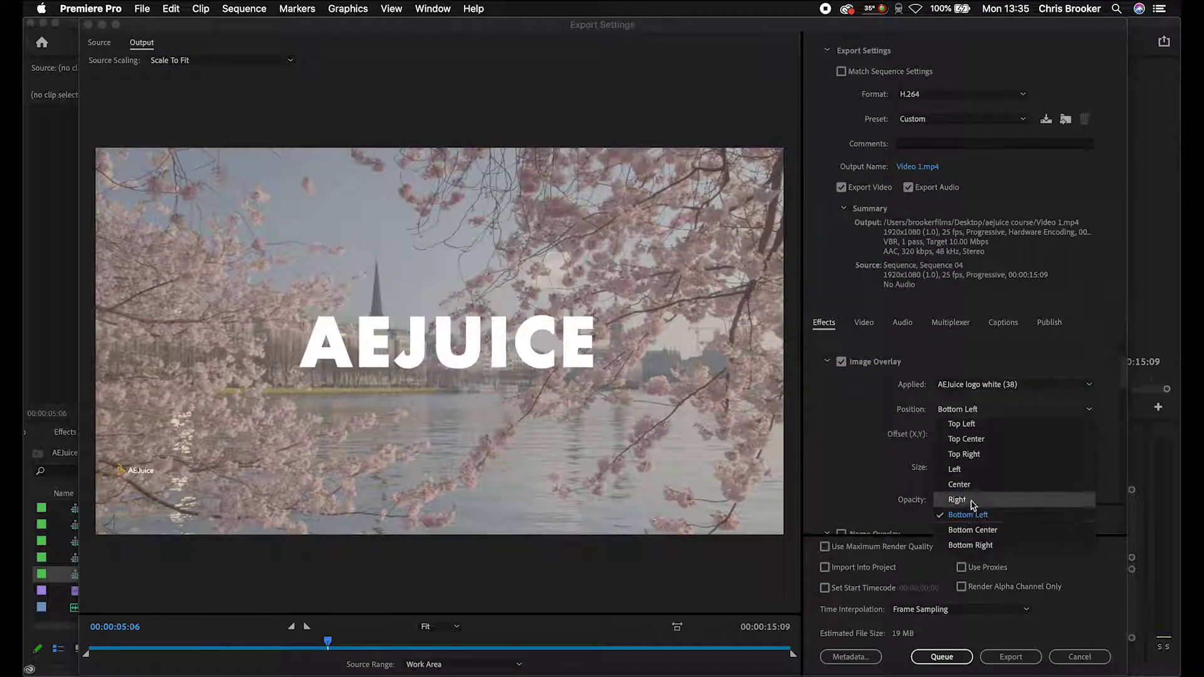
left_click(970, 545)
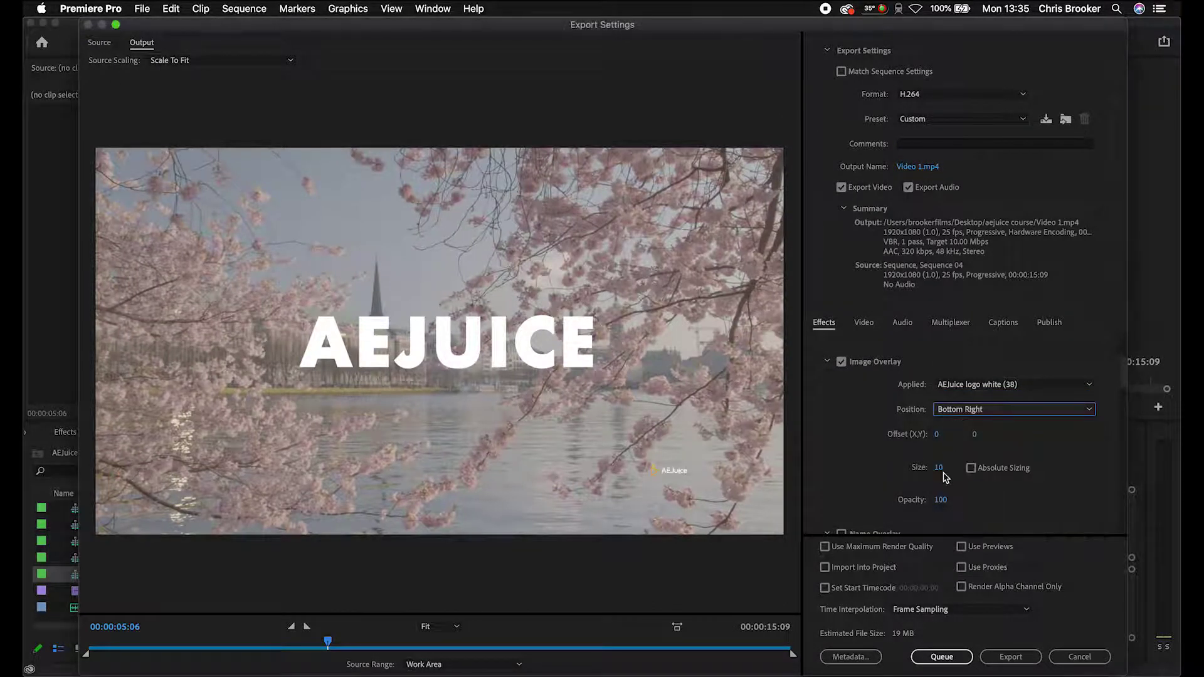
left_click_drag(943, 475, 1015, 437)
left_click_drag(940, 500, 889, 504)
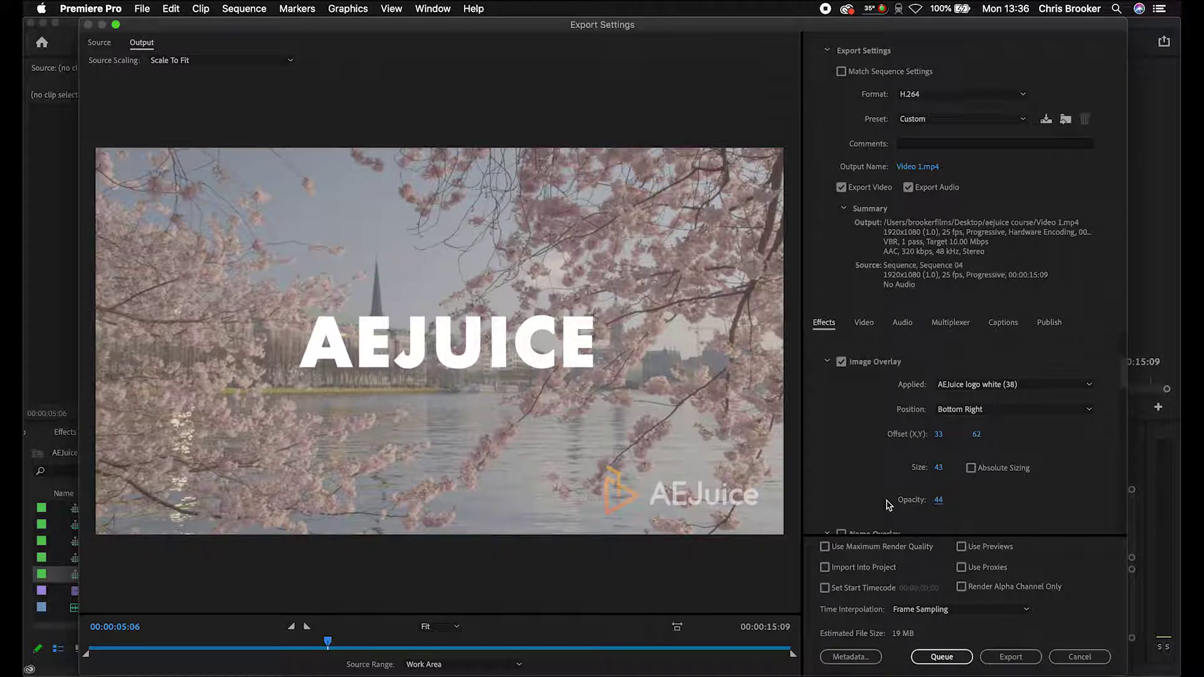
Turn off Image Overlay and turn on Name Overlay
left_click(841, 362)
scroll(1089, 469, "down", 3)
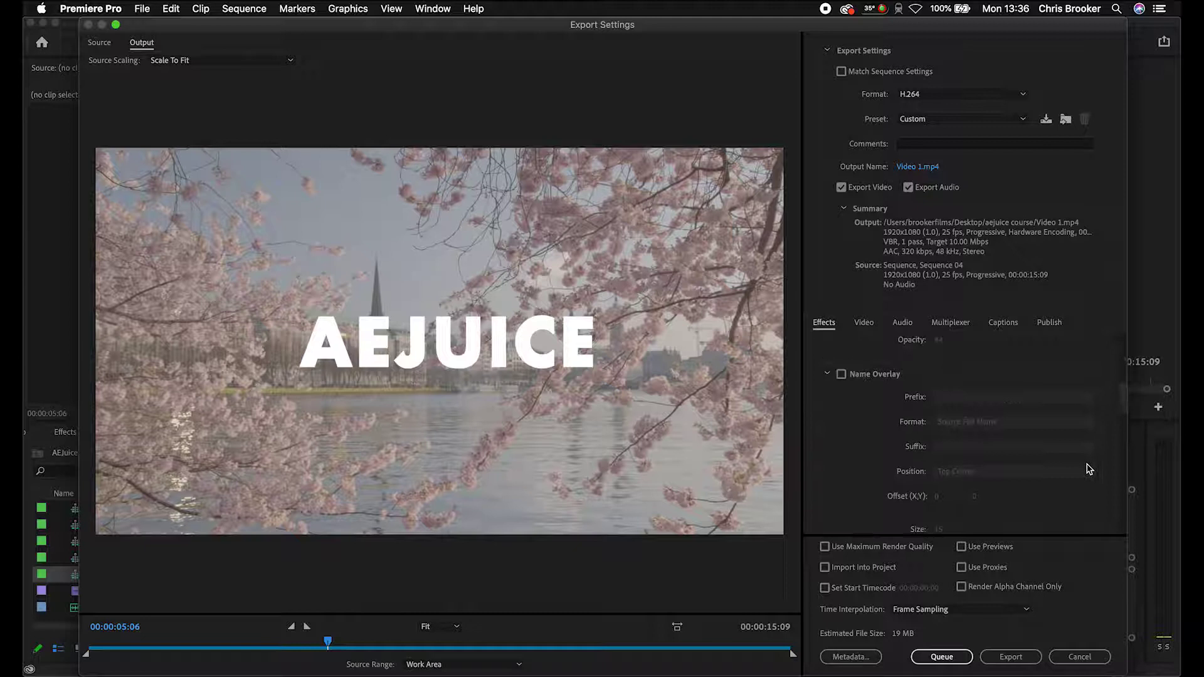
left_click(842, 375)
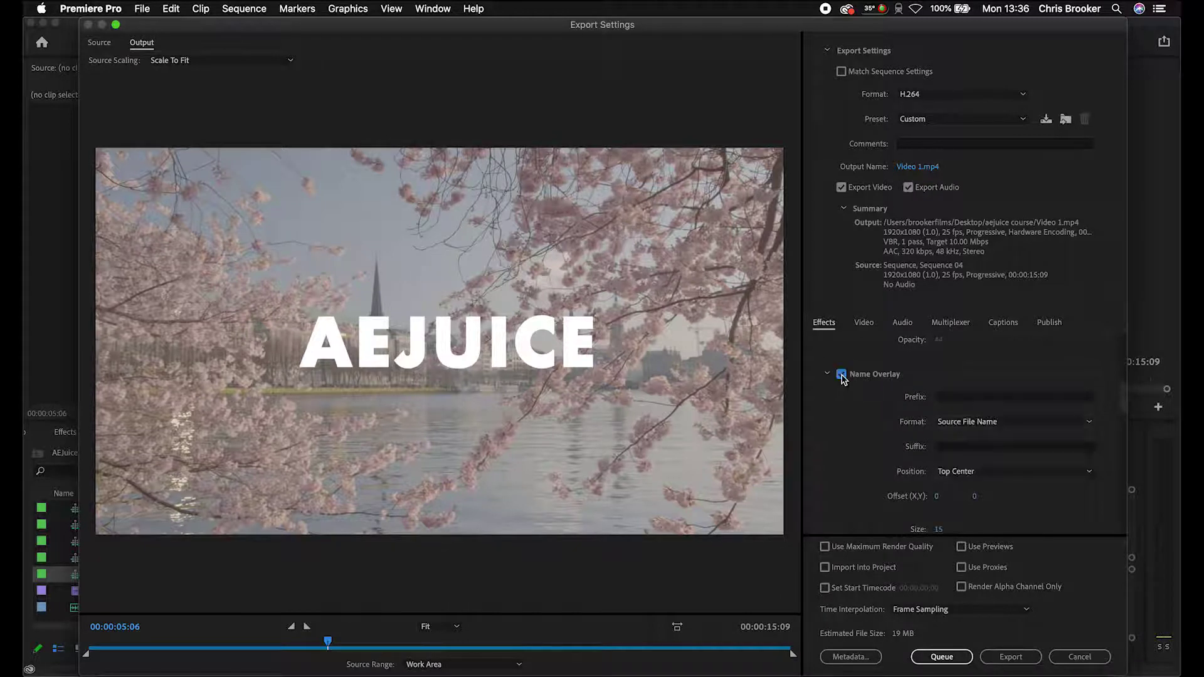
left_click(957, 402)
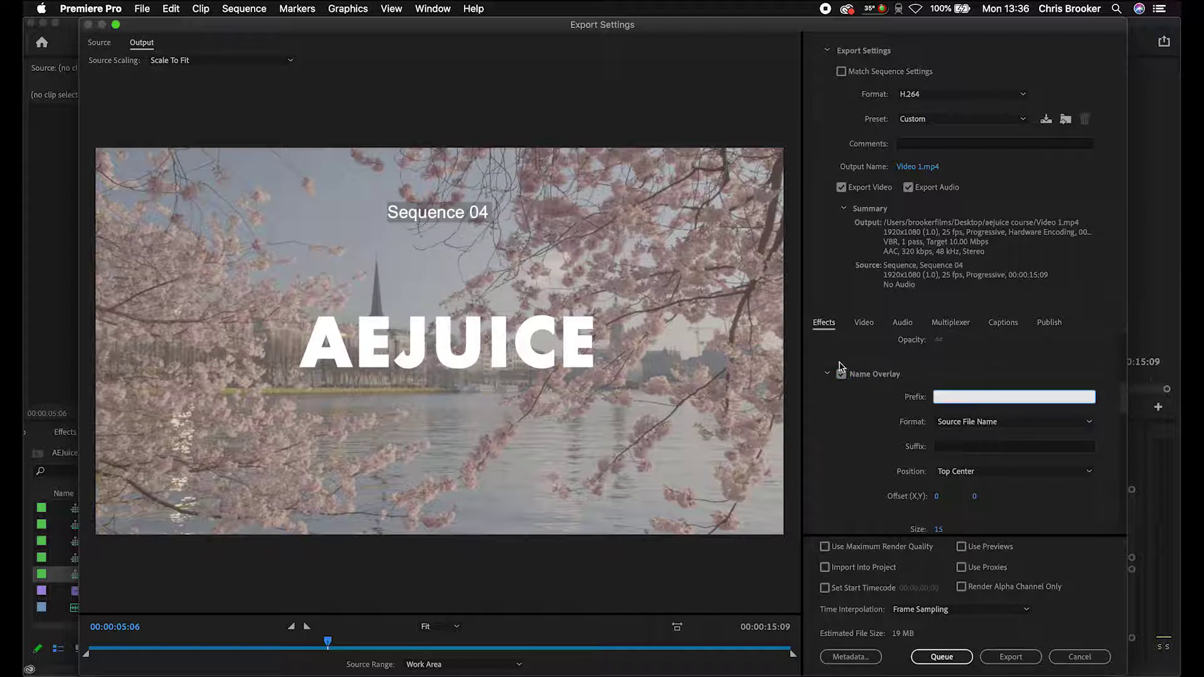
Try each name overlay Format, ending on Output File Name (Without Extension)
scroll(903, 437, "down", 1)
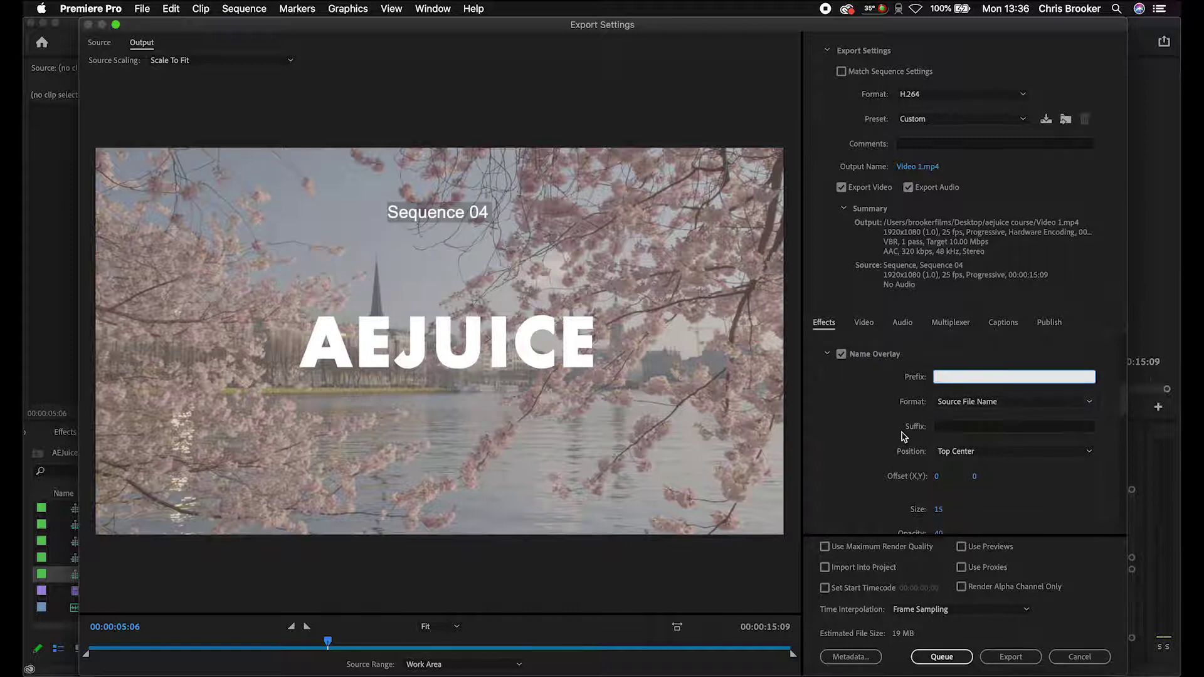
left_click(953, 402)
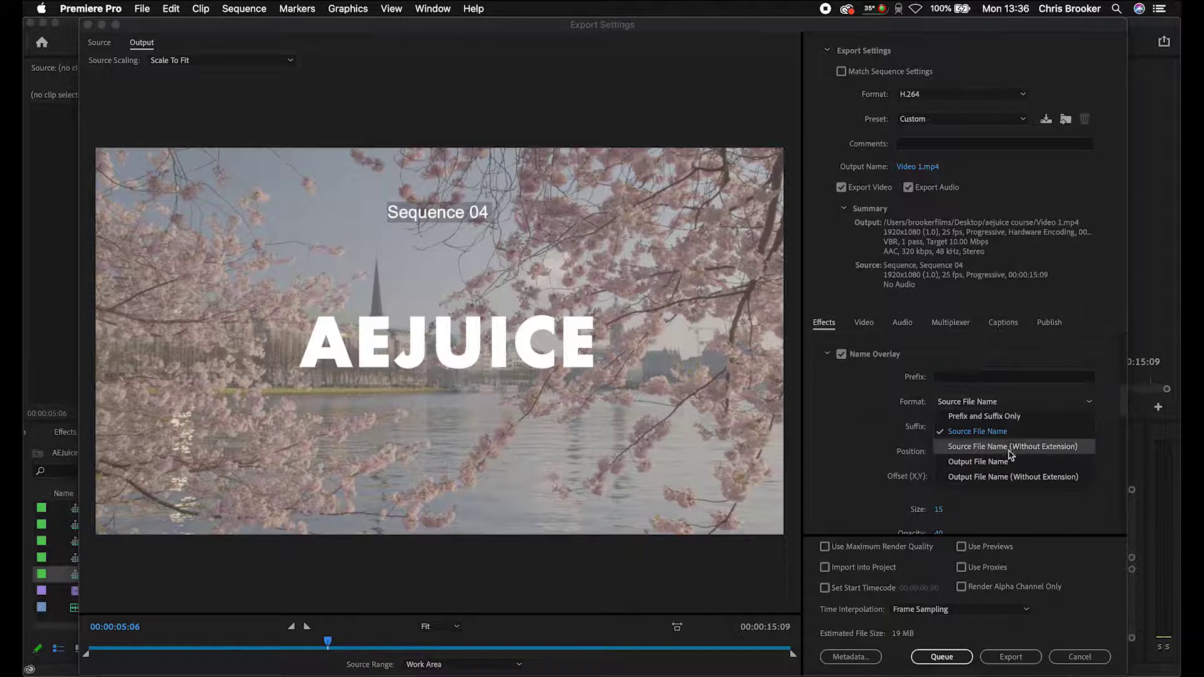
left_click(1040, 417)
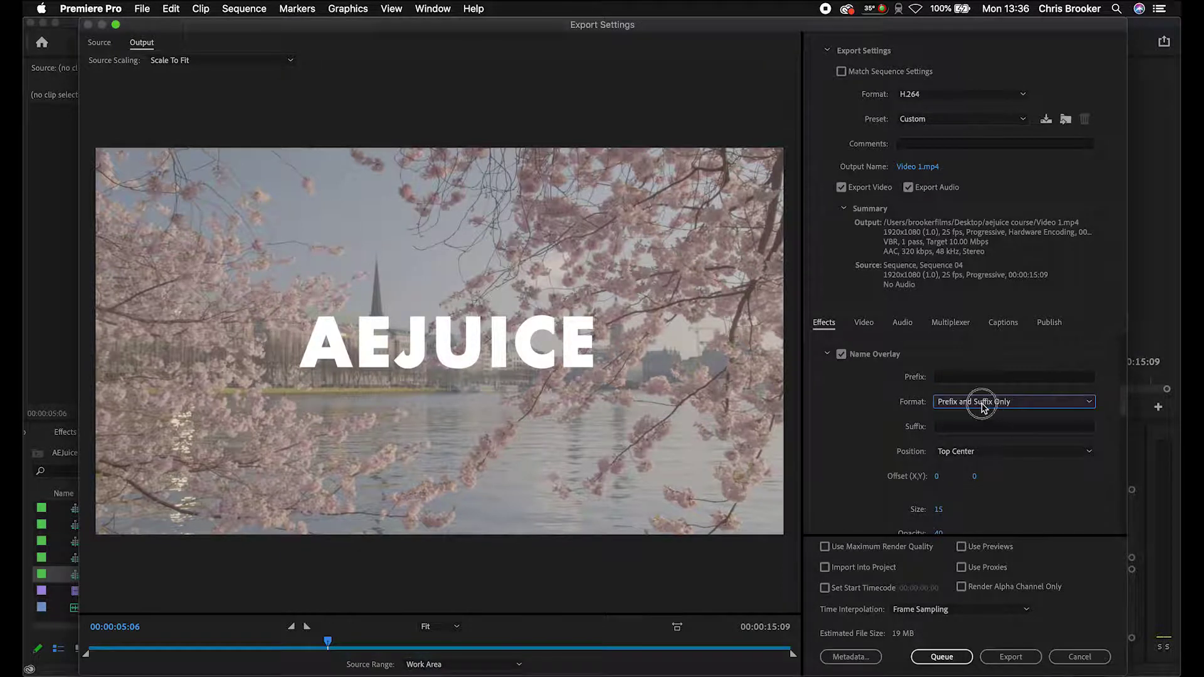
left_click(988, 405)
left_click(1053, 448)
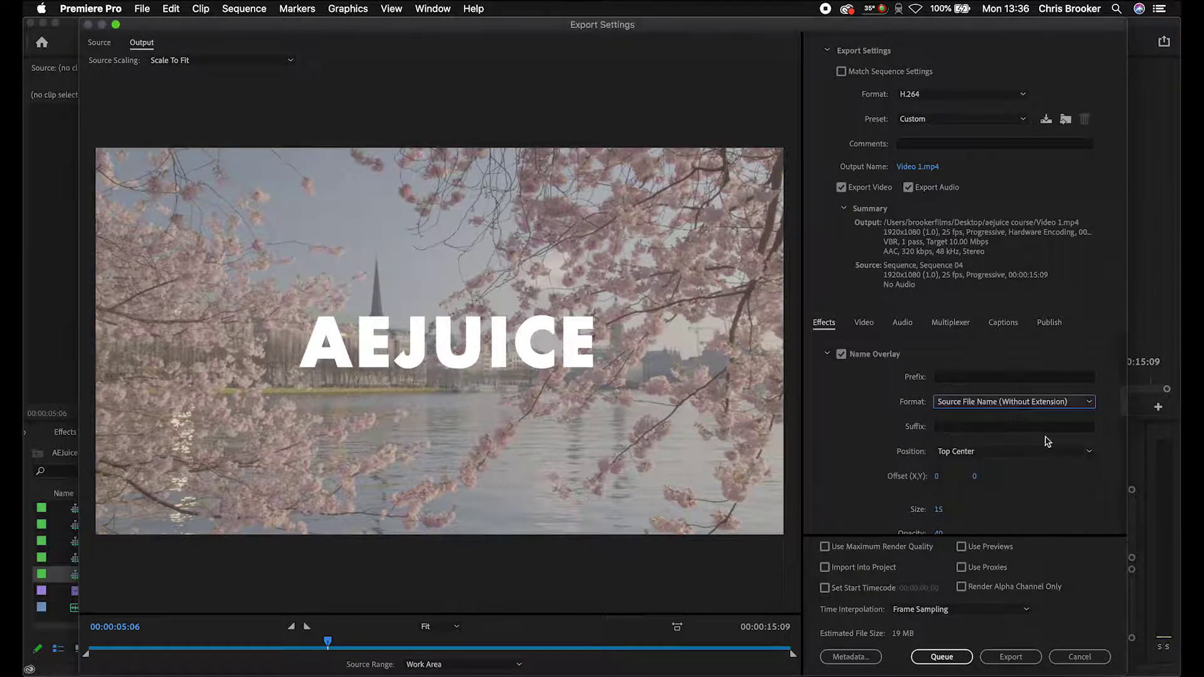
left_click(988, 406)
left_click(994, 461)
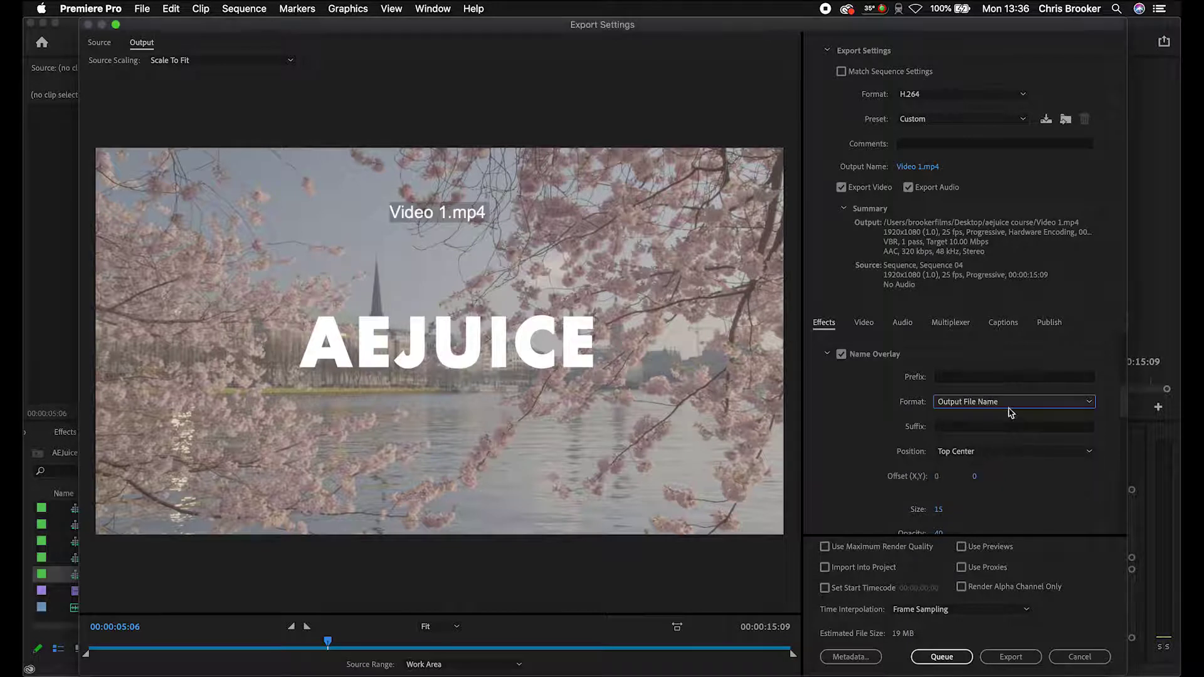
left_click(1003, 403)
left_click(987, 478)
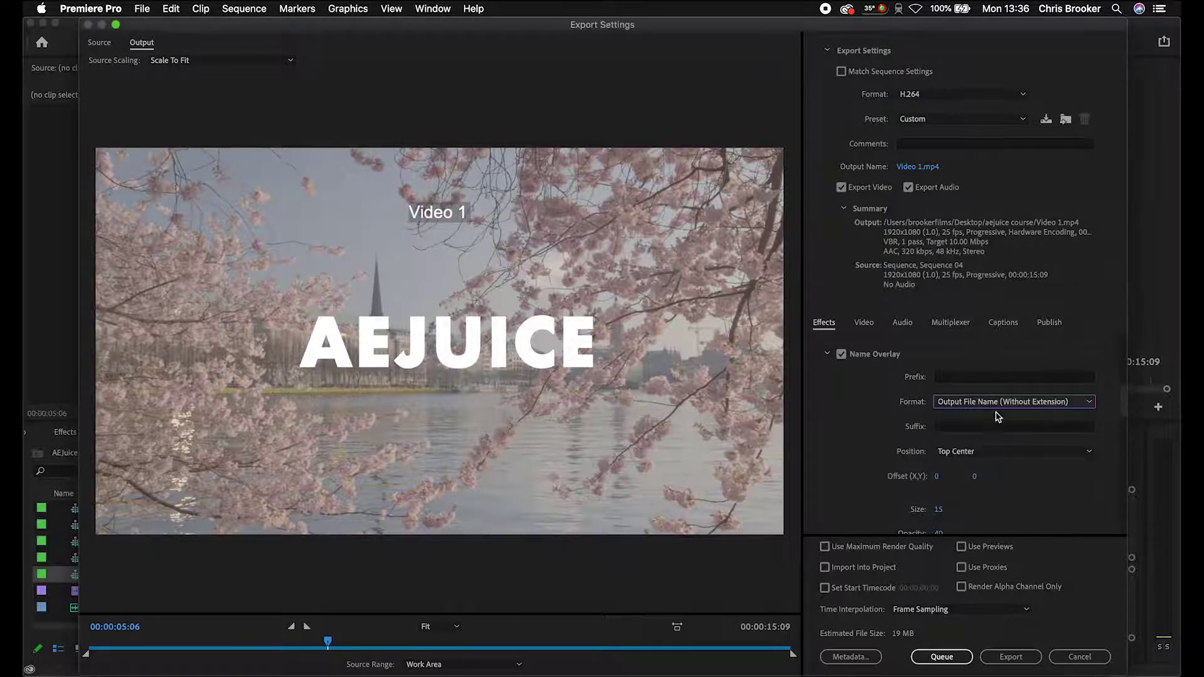
left_click(997, 407)
left_click(915, 402)
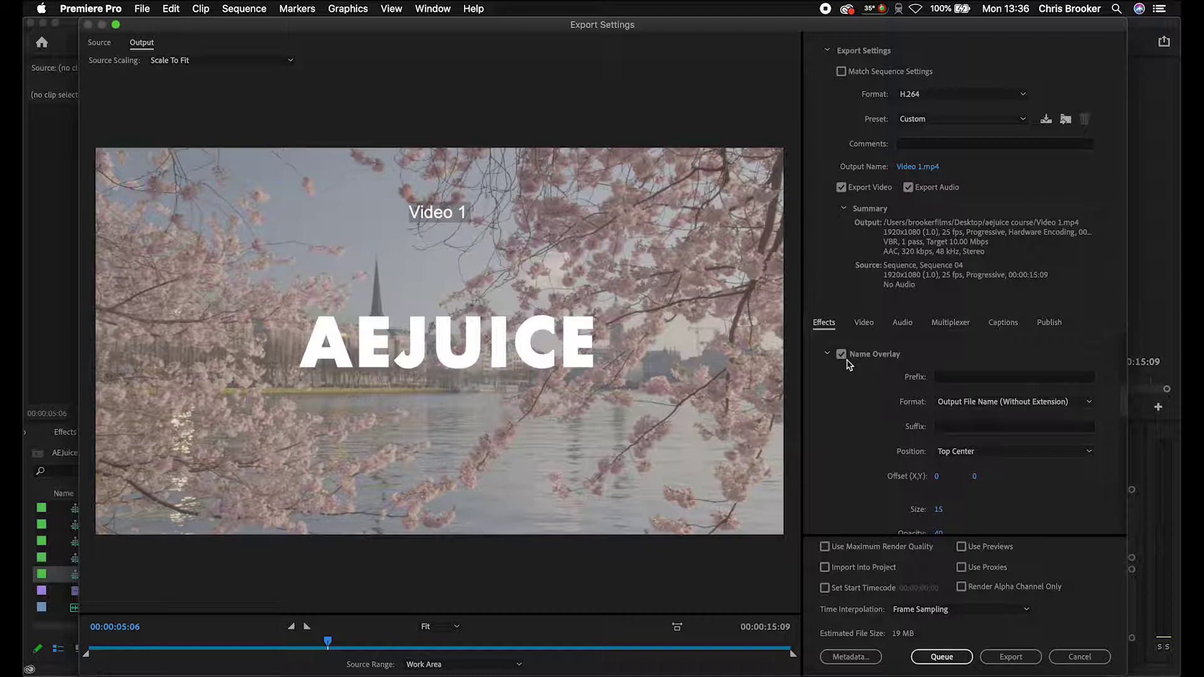
Turn off Name Overlay and enable Timecode Overlay at Bottom Right
left_click(841, 355)
scroll(844, 376, "down", 5)
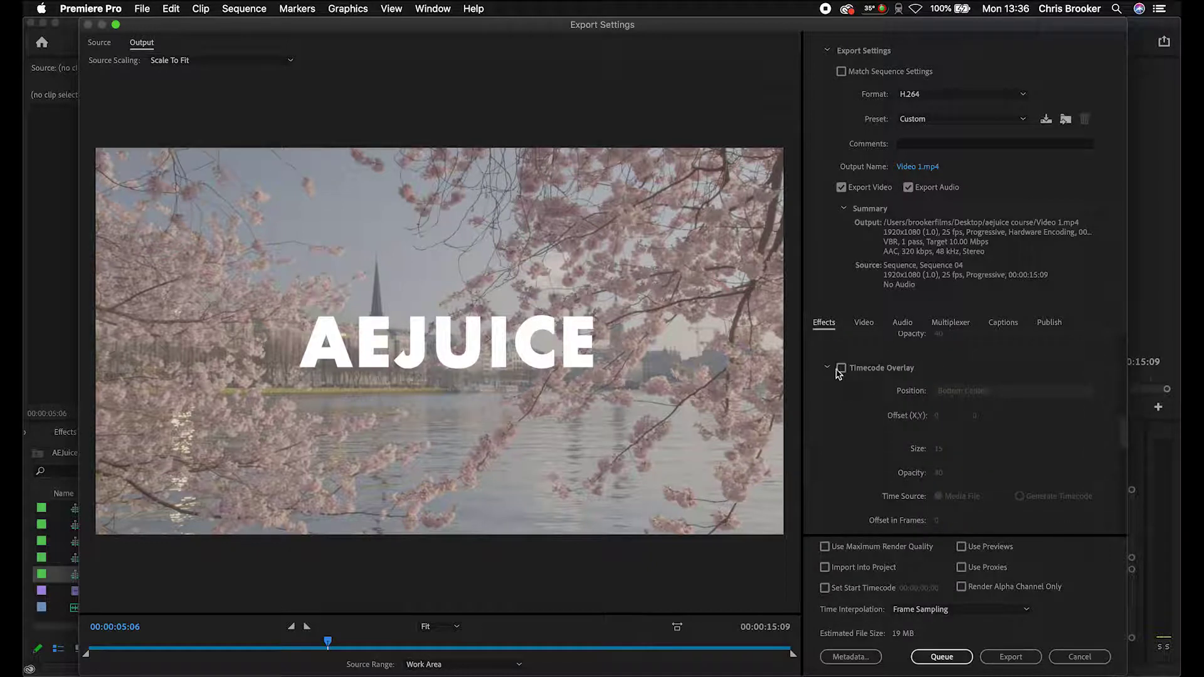
left_click(840, 369)
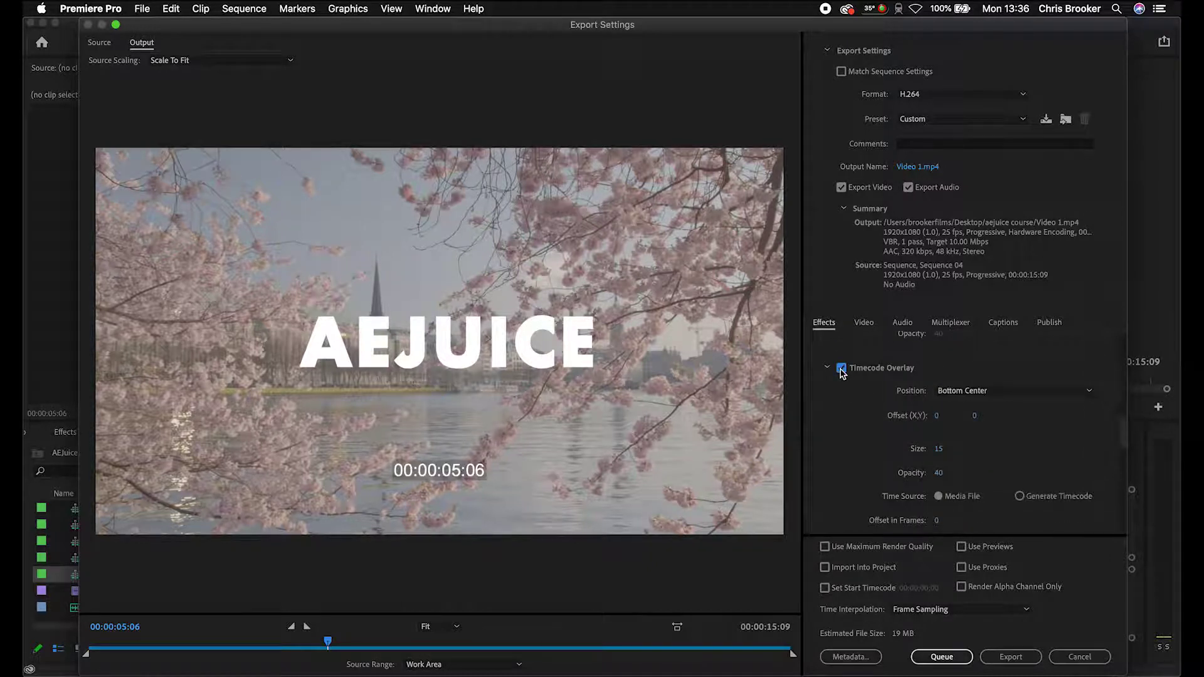
left_click(972, 391)
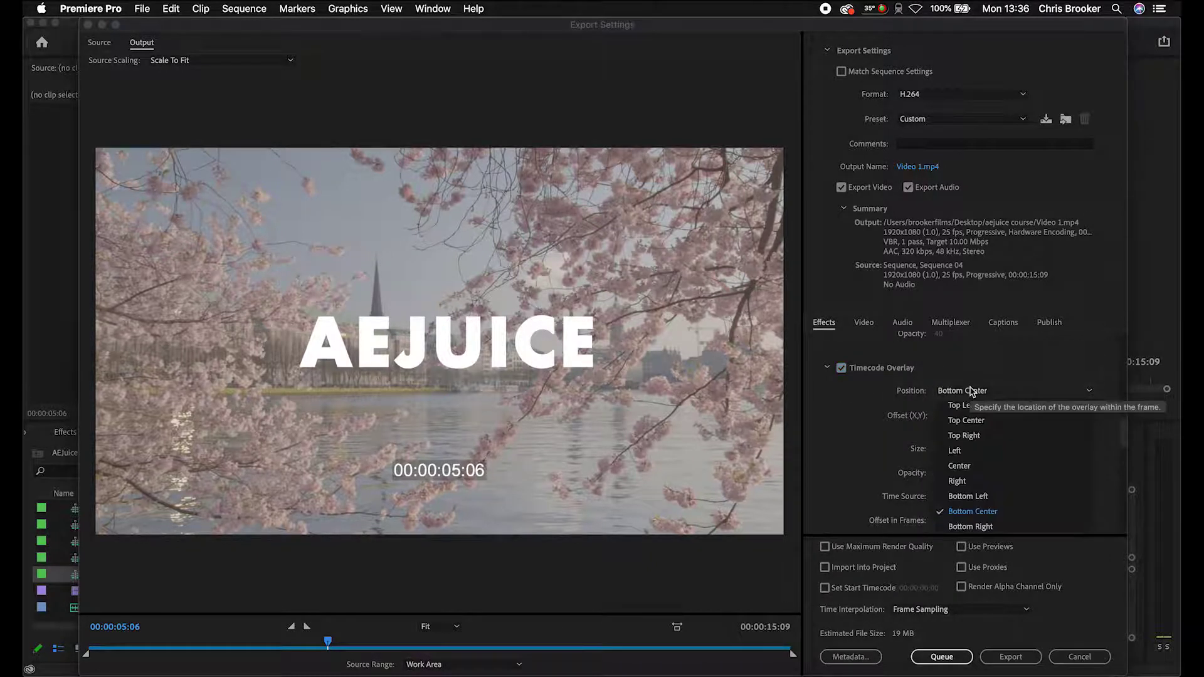
left_click(986, 529)
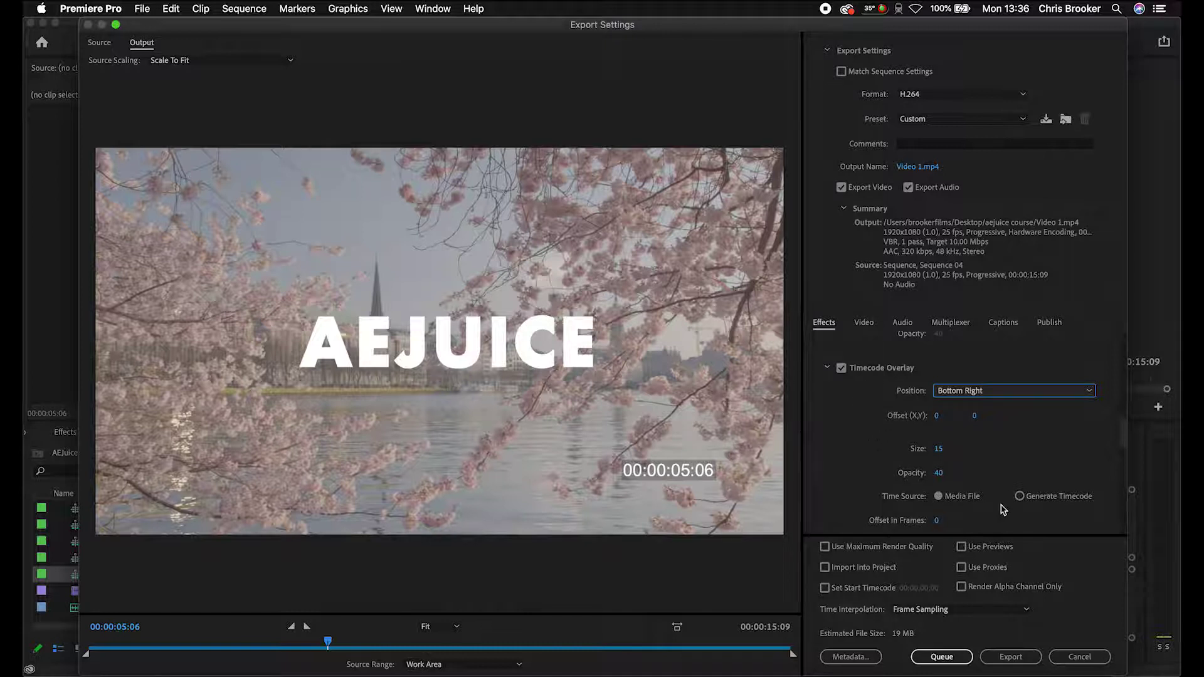
Switch Time Source to generated timecode and back to media, then disable Timecode Overlay
left_click(1020, 496)
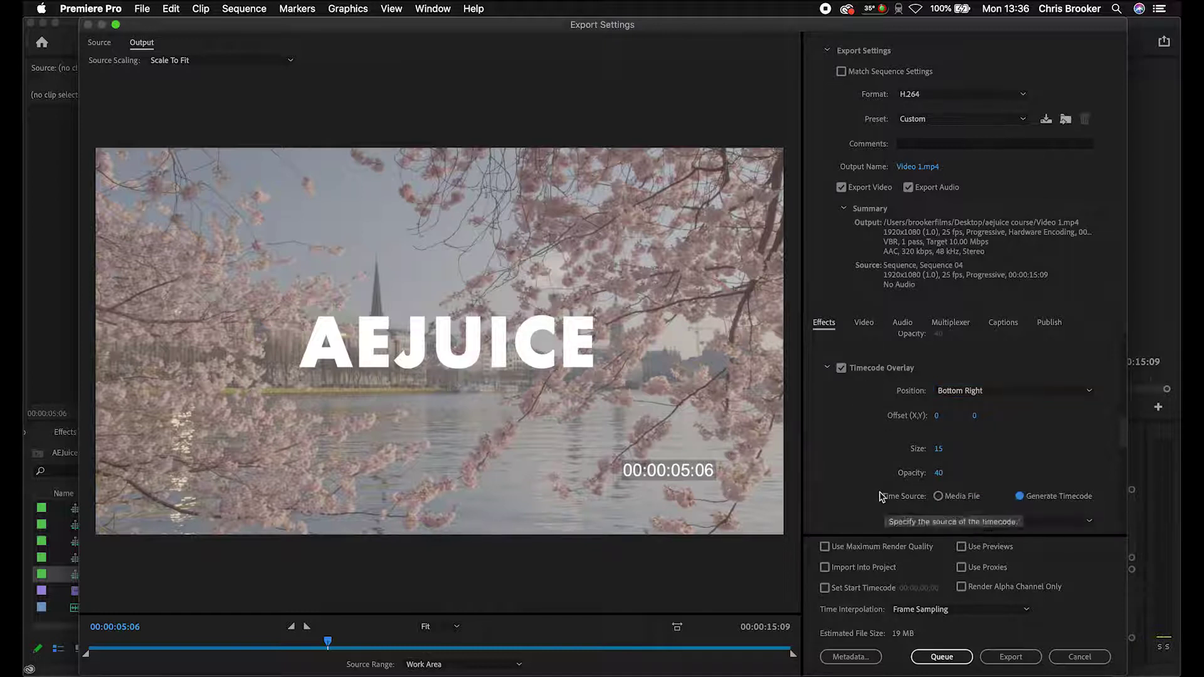
left_click(938, 496)
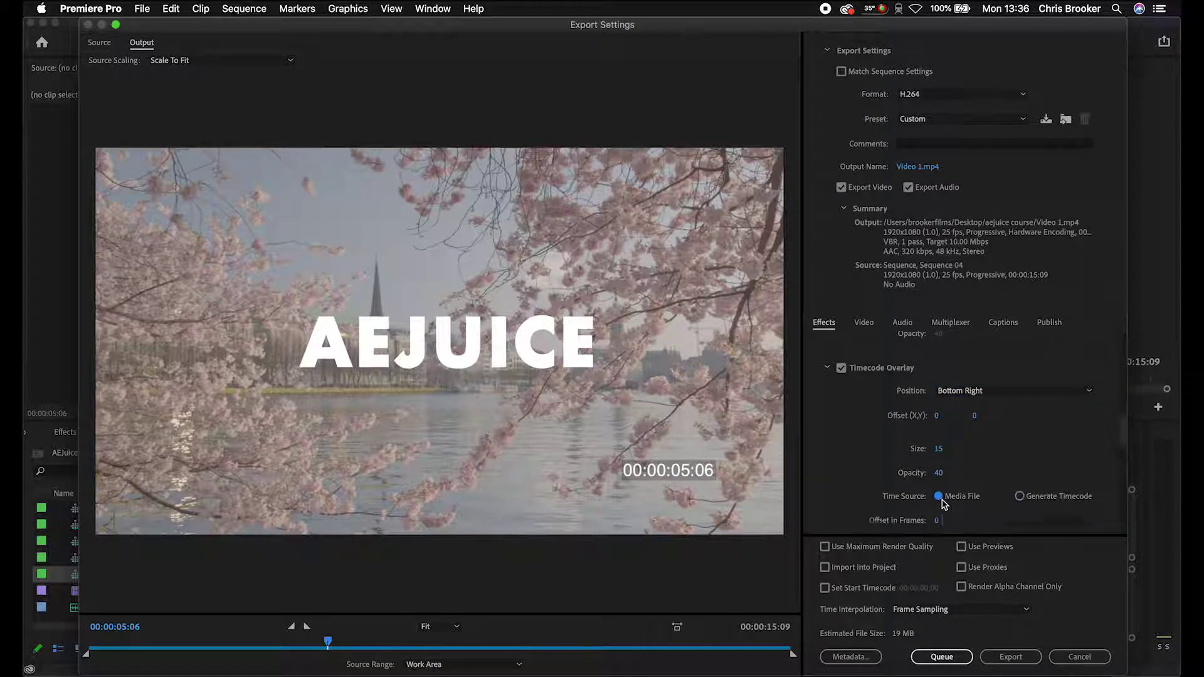
left_click(842, 366)
scroll(864, 442, "down", 5)
Try Time Tuner with a 00:00:15:18 target duration kept for presets, then turn it off
scroll(864, 446, "down", 2)
left_click(841, 355)
left_click_drag(955, 412, 902, 422)
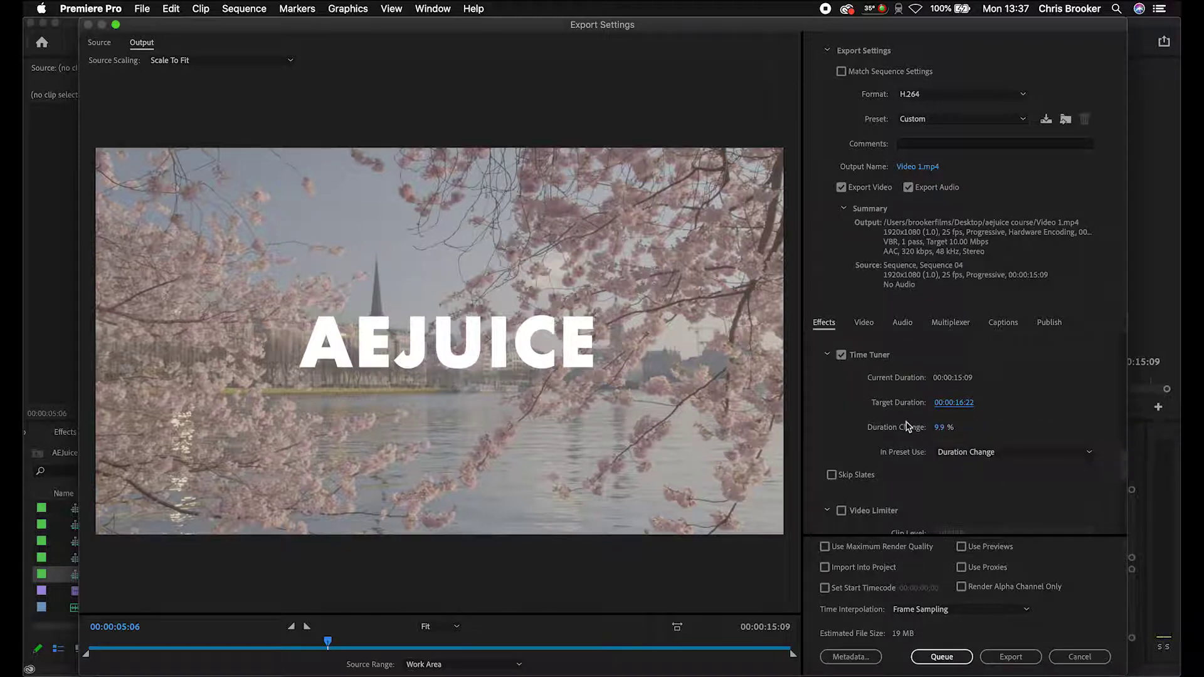
left_click(948, 454)
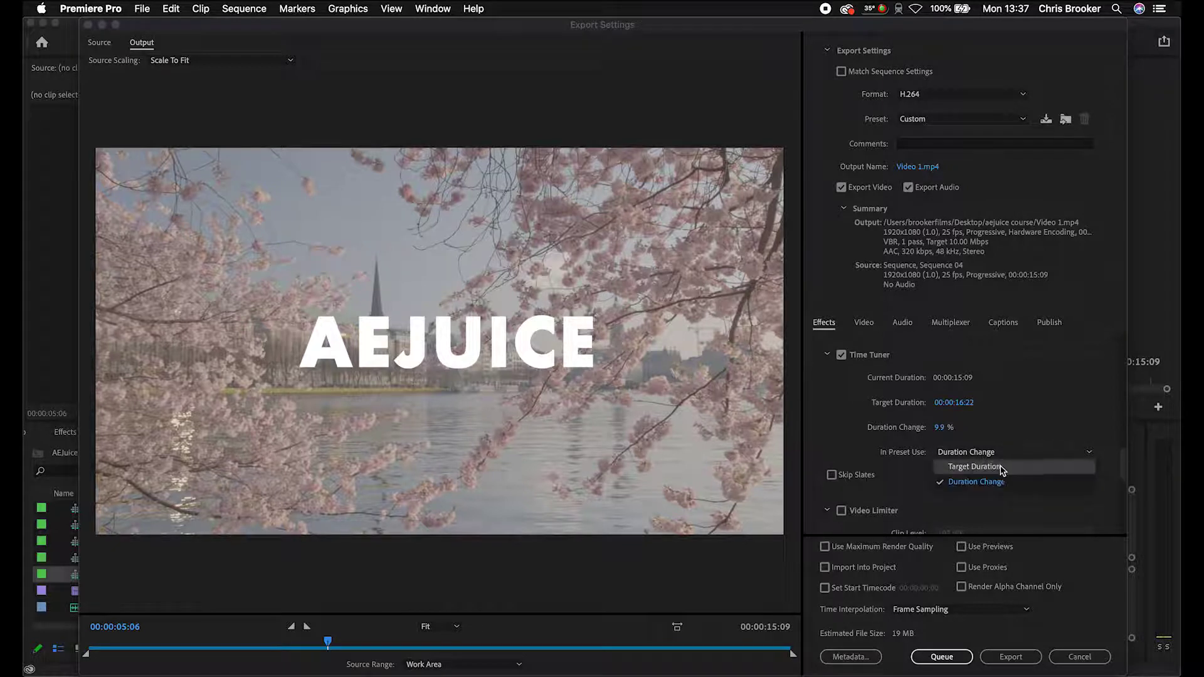
left_click(973, 467)
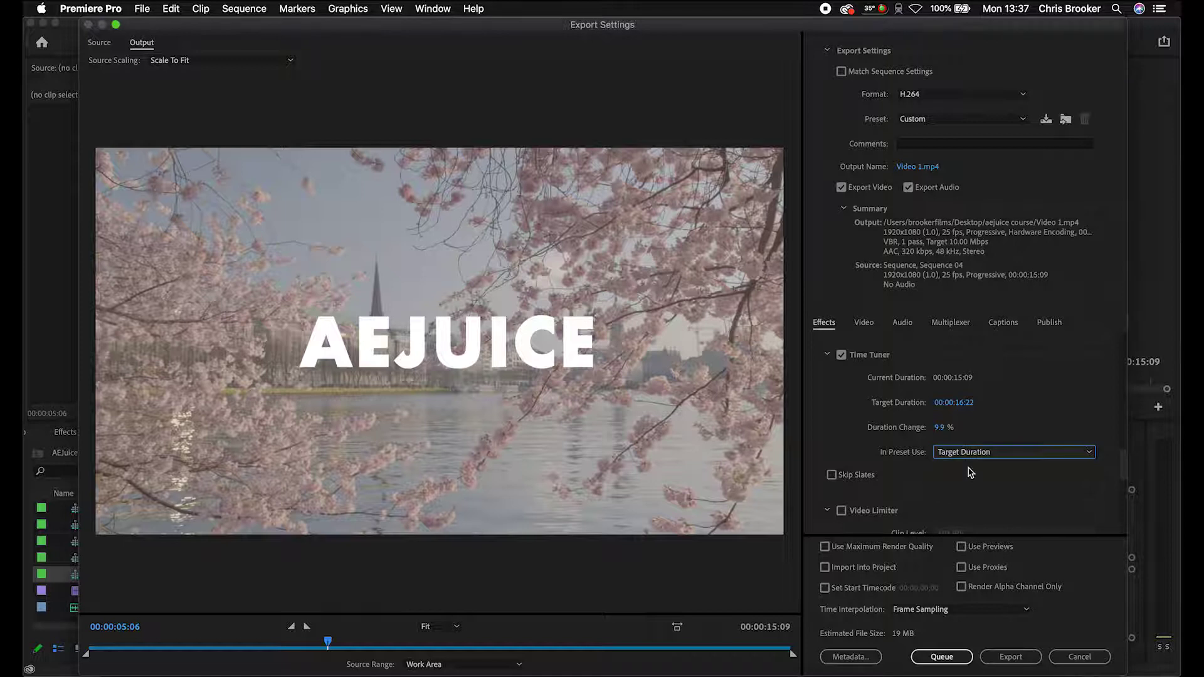
left_click_drag(948, 415, 938, 414)
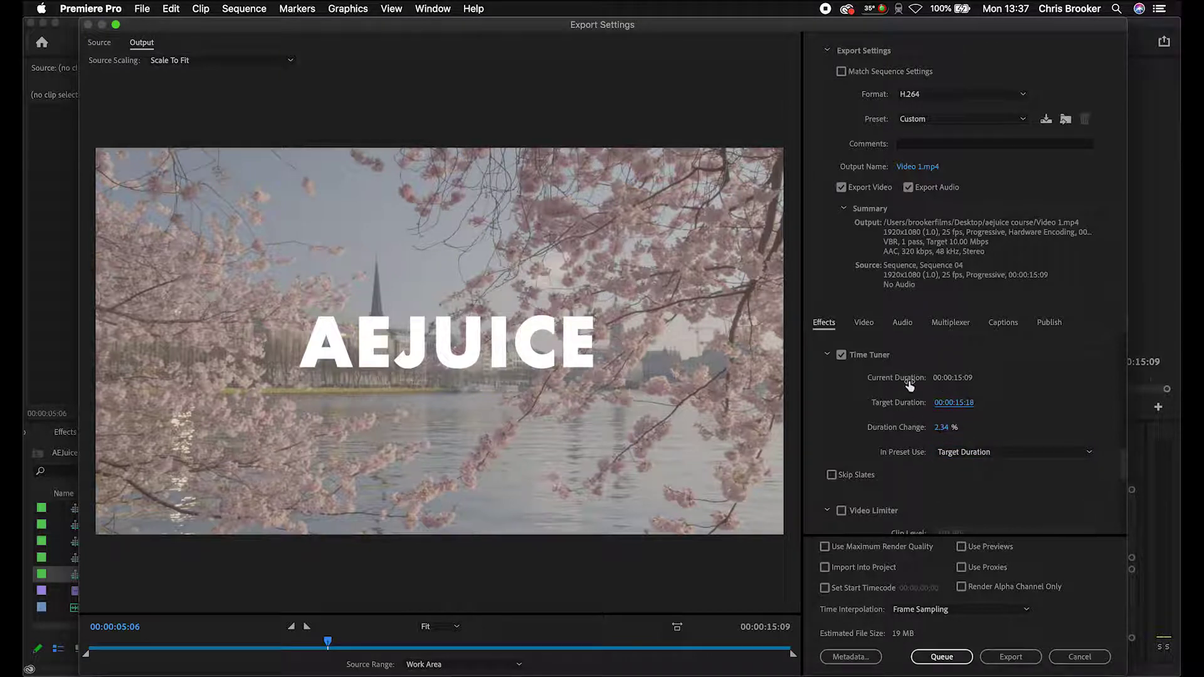
left_click(841, 355)
Toggle the Video Limiter on and off again
scroll(864, 395, "down", 3)
left_click(841, 390)
left_click(840, 390)
scroll(850, 401, "down", 3)
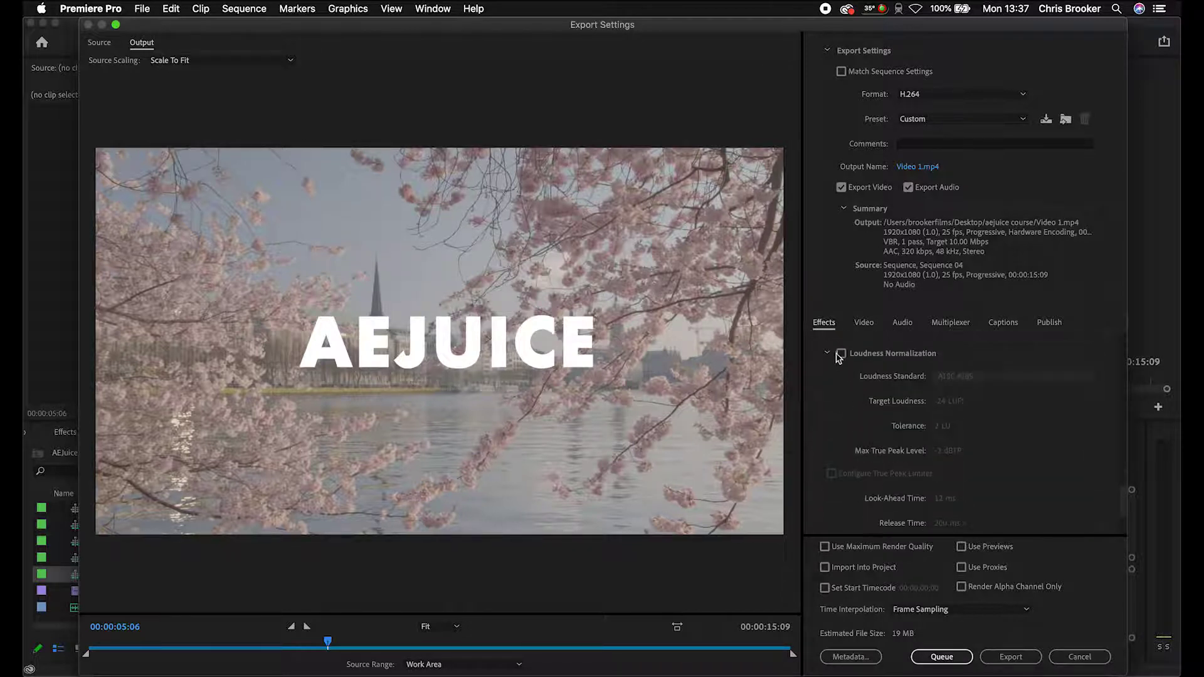
scroll(862, 383, "down", 3)
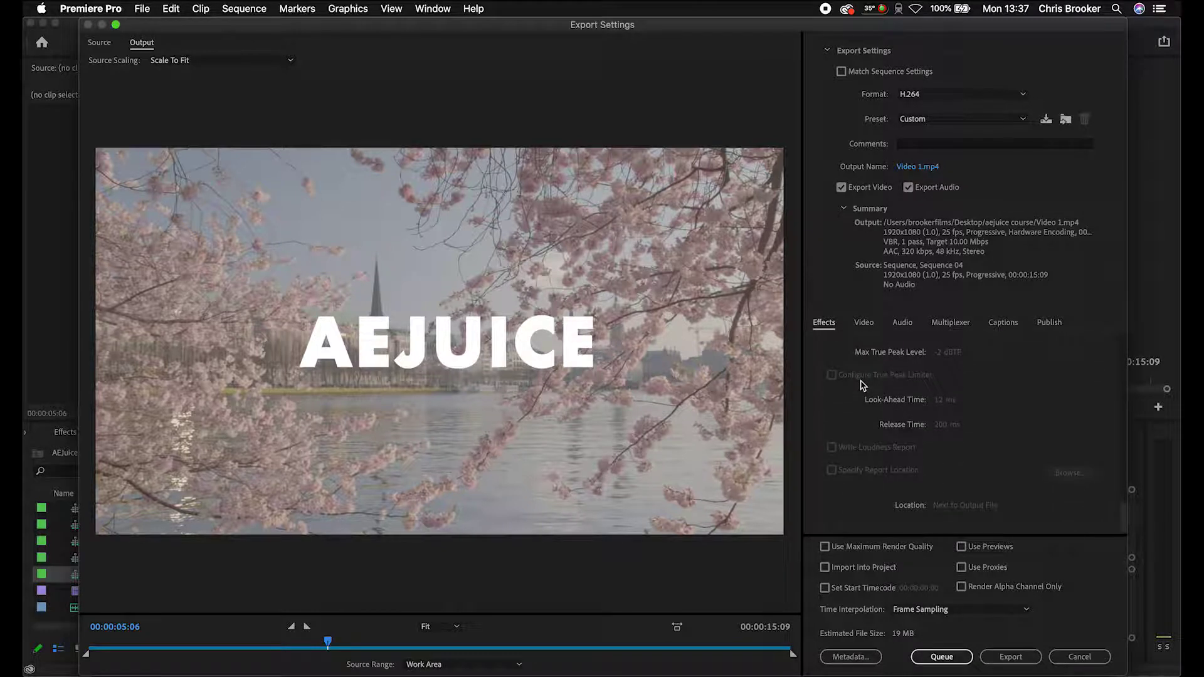
In Basic Video Settings, unlock 1920x1080 width/height and the 25 fps frame rate
left_click(865, 321)
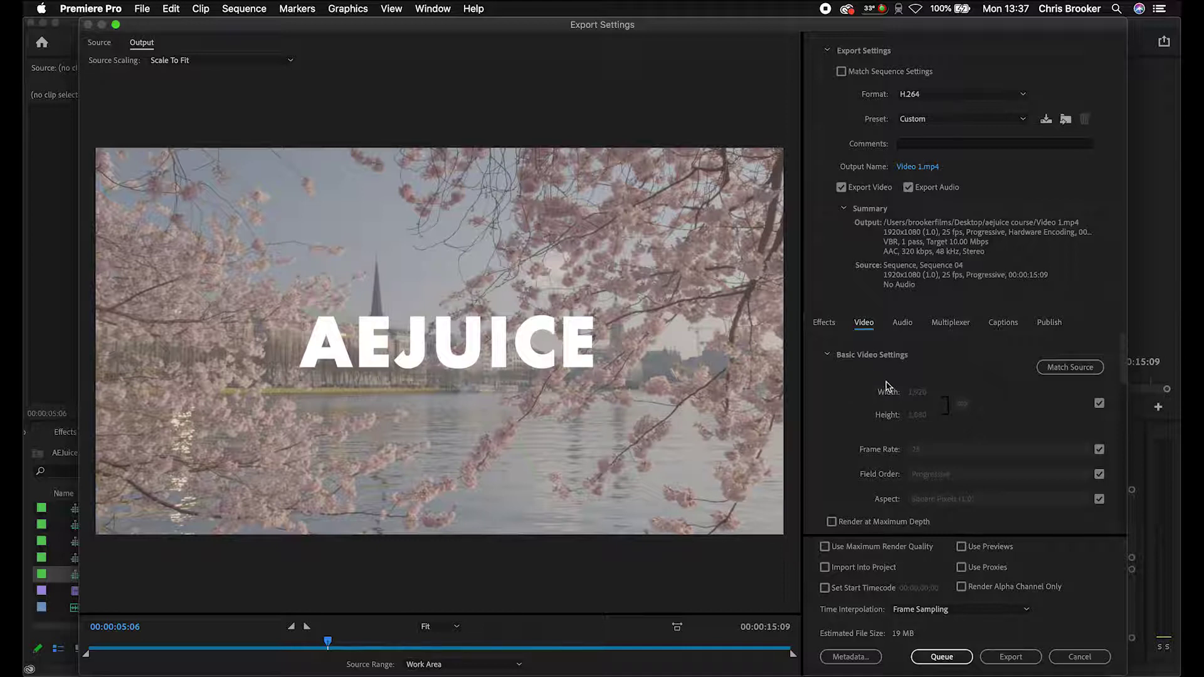
left_click(1099, 405)
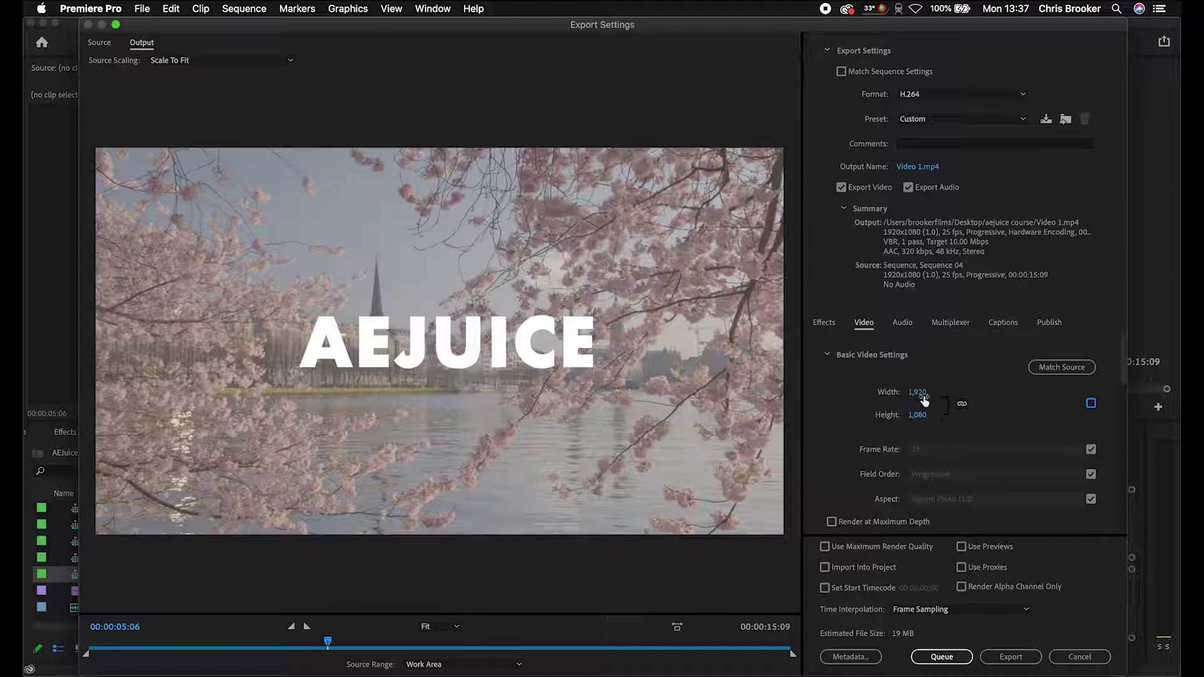
scroll(857, 419, "down", 2)
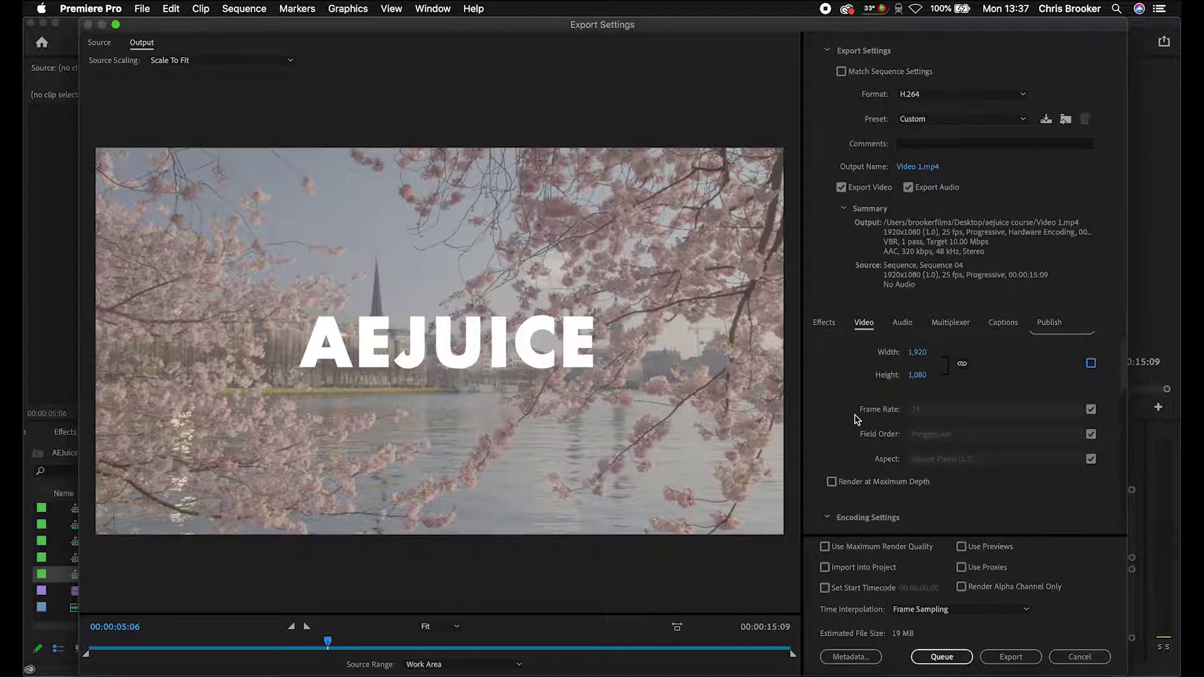
left_click(1090, 410)
left_click(1055, 411)
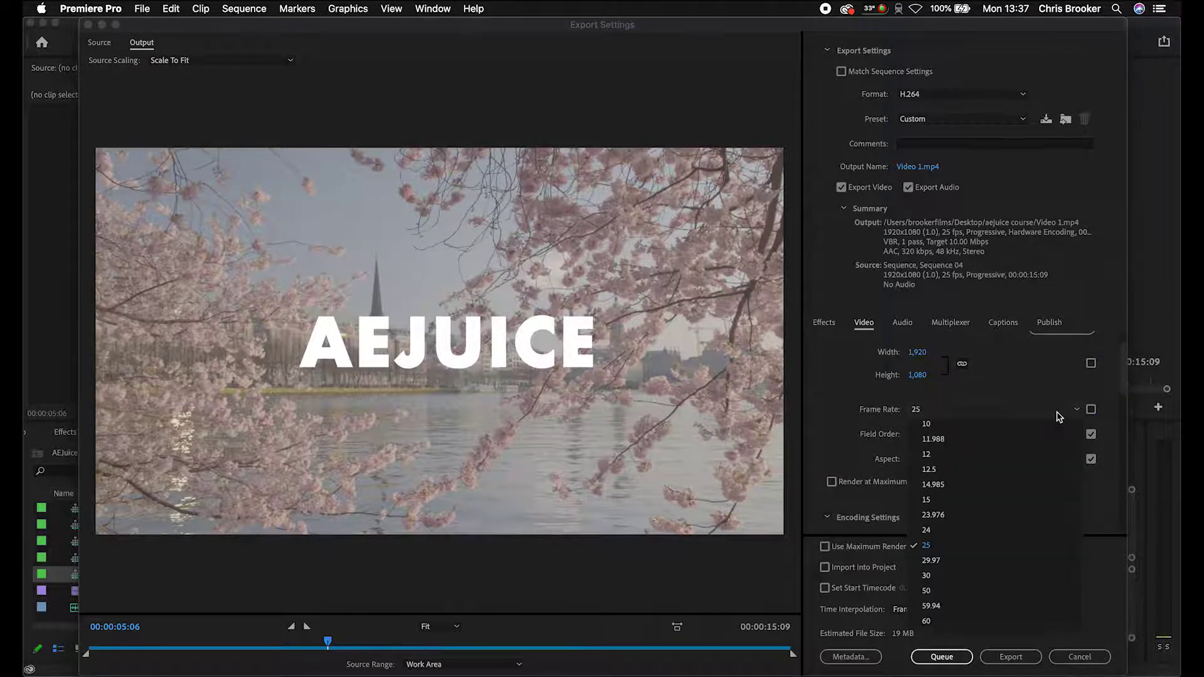
left_click(972, 526)
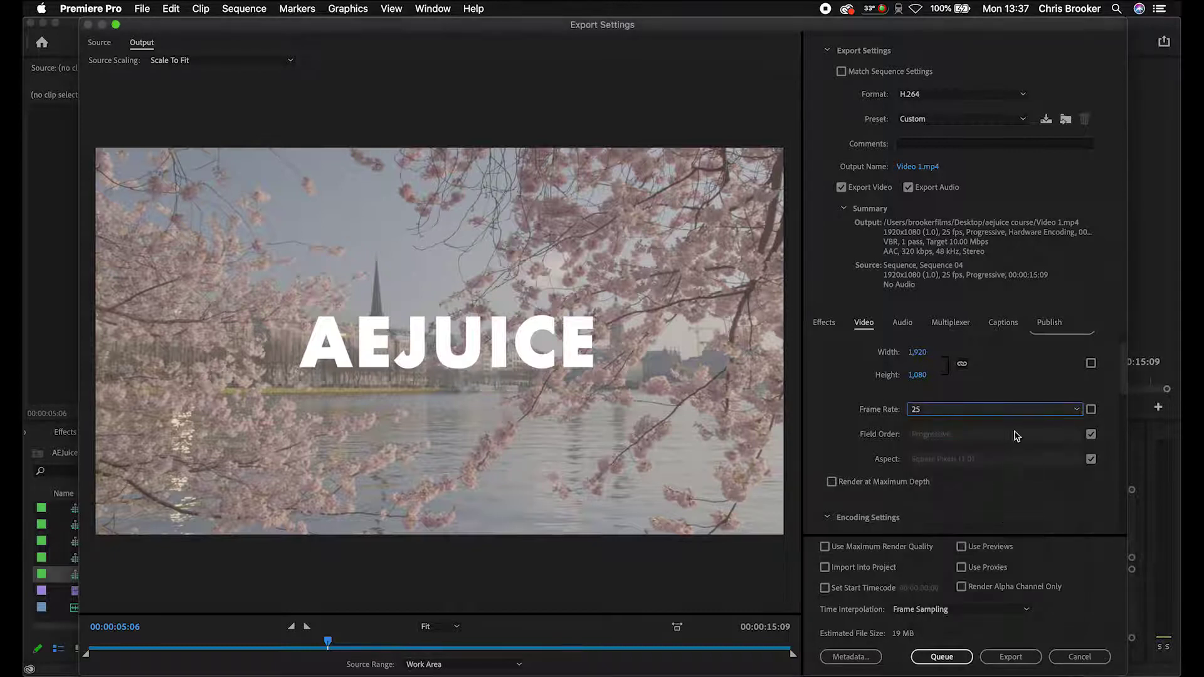
Unlock field order and pixel aspect, keeping Progressive and Square Pixels (1.0)
left_click(1091, 434)
left_click(1071, 433)
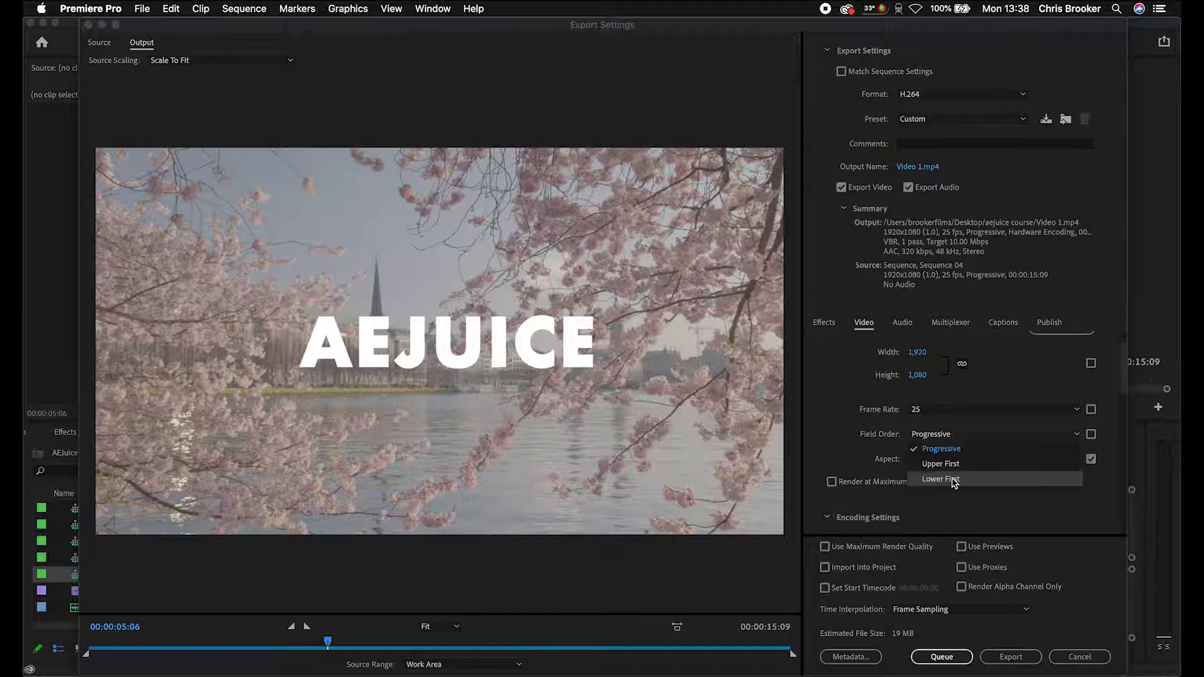
left_click(972, 450)
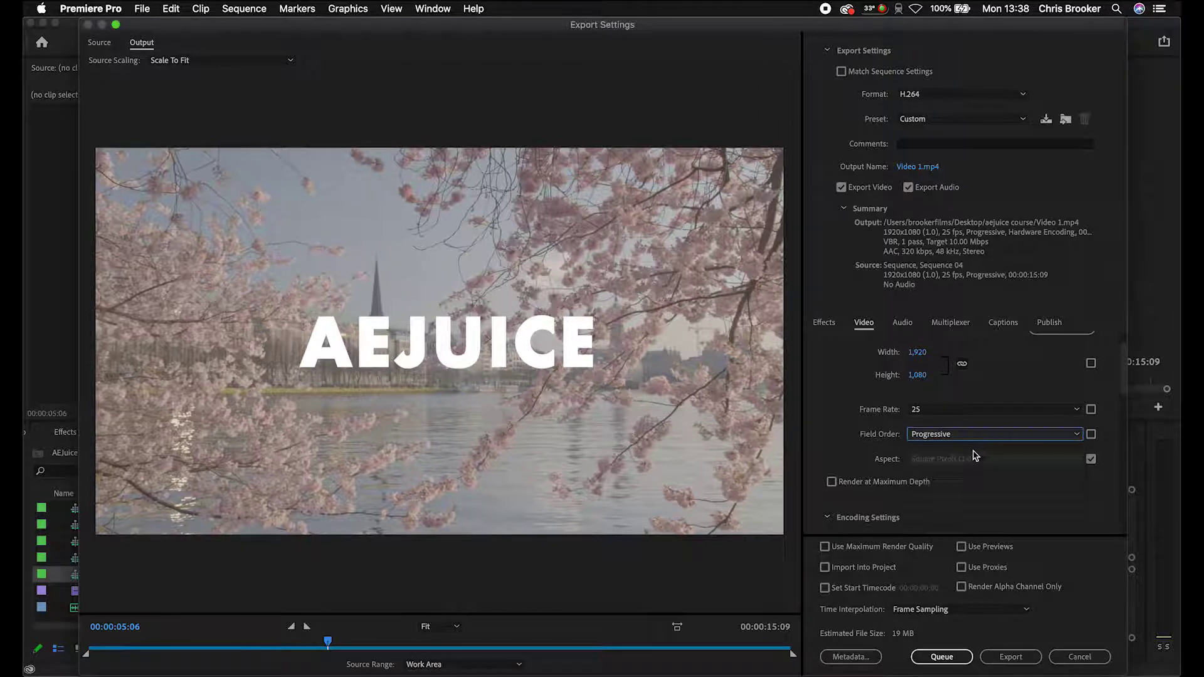
left_click(983, 442)
left_click(962, 453)
left_click(1090, 459)
left_click(1080, 460)
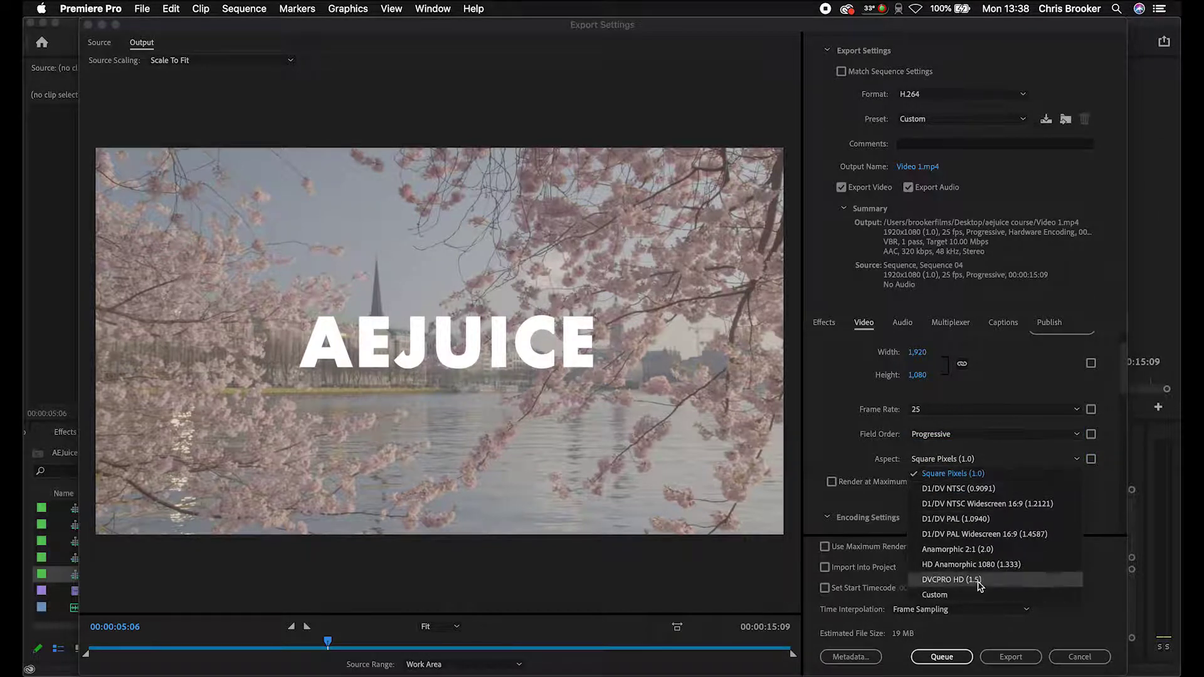
left_click(964, 477)
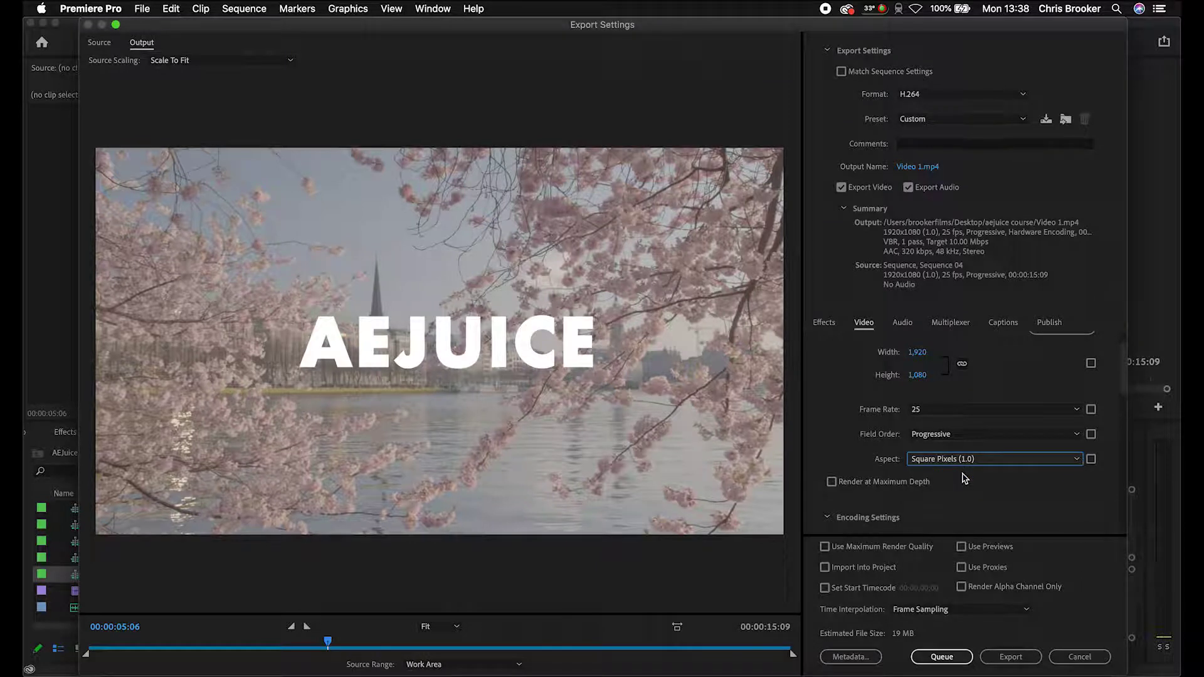
Set Encoding Performance to software encoding after trying hardware encoding
scroll(867, 423, "down", 3)
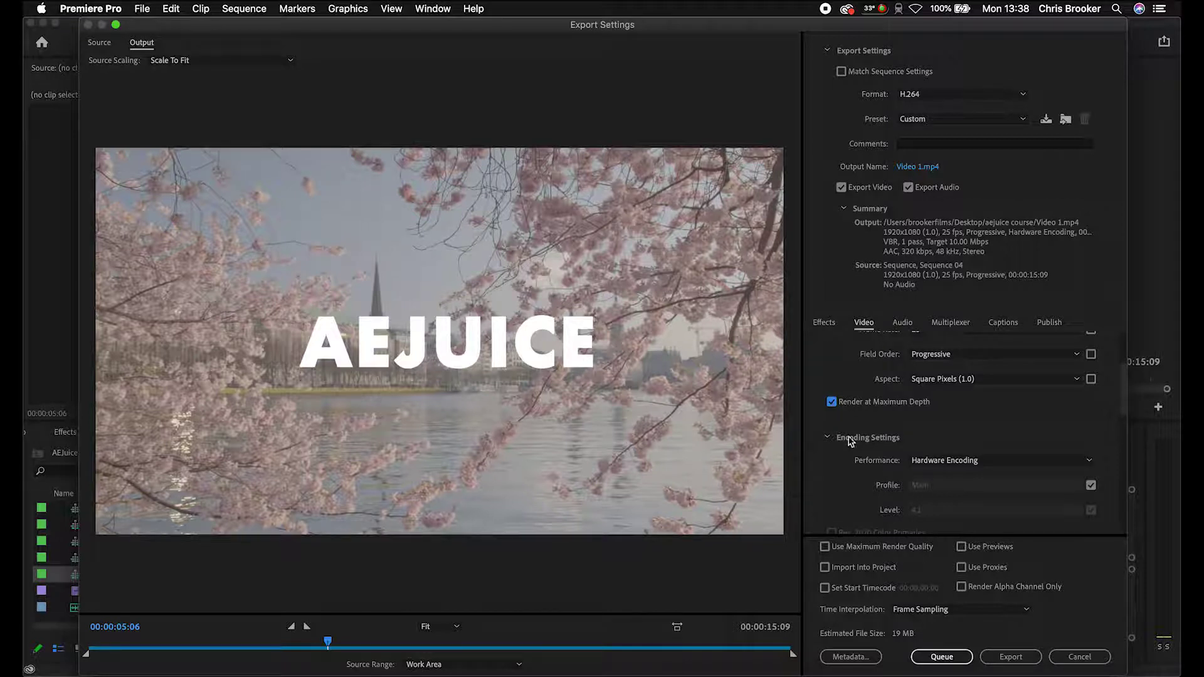
scroll(849, 449, "down", 1)
scroll(865, 440, "down", 1)
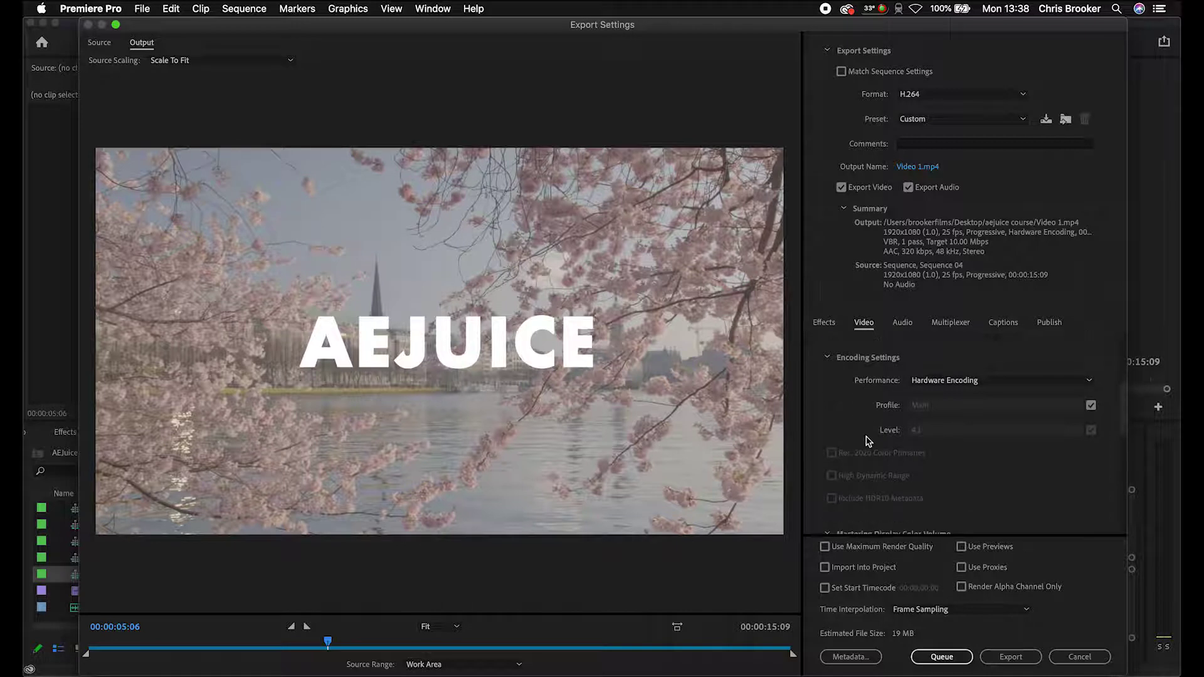
left_click(950, 384)
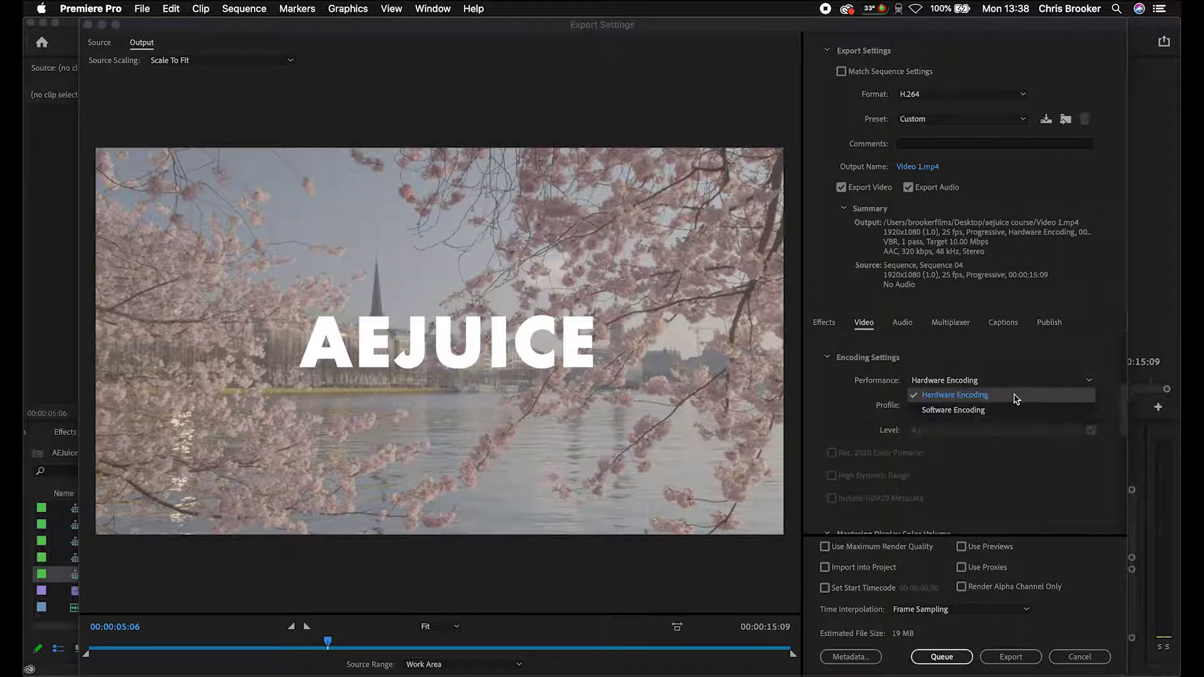
left_click(978, 409)
left_click(946, 405)
left_click(946, 420)
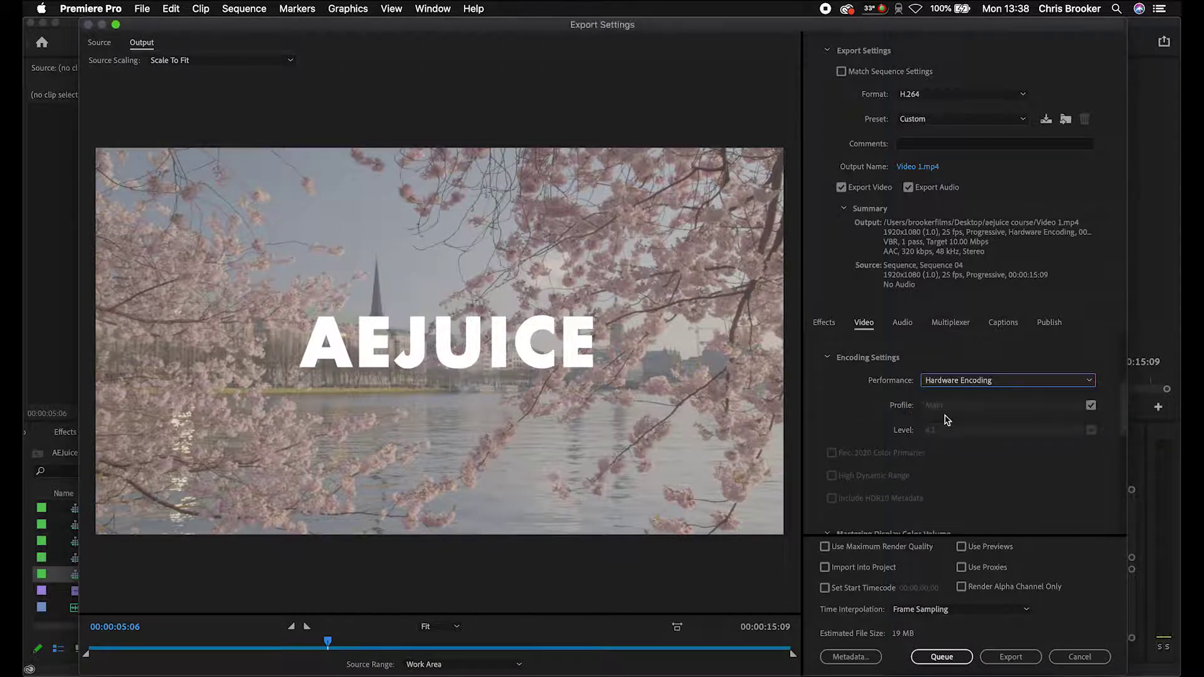
left_click(970, 381)
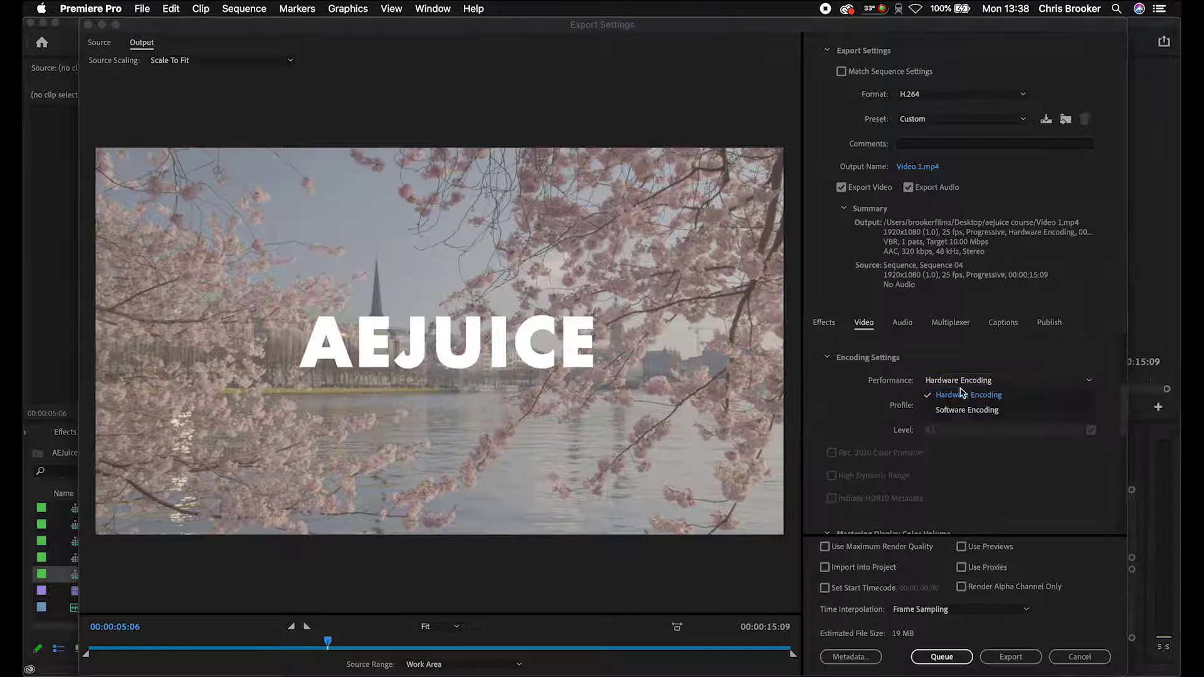
left_click(955, 389)
Set Bitrate Encoding to CBR after trying VBR, 2 pass
scroll(853, 406, "down", 2)
scroll(852, 407, "down", 6)
scroll(853, 406, "down", 3)
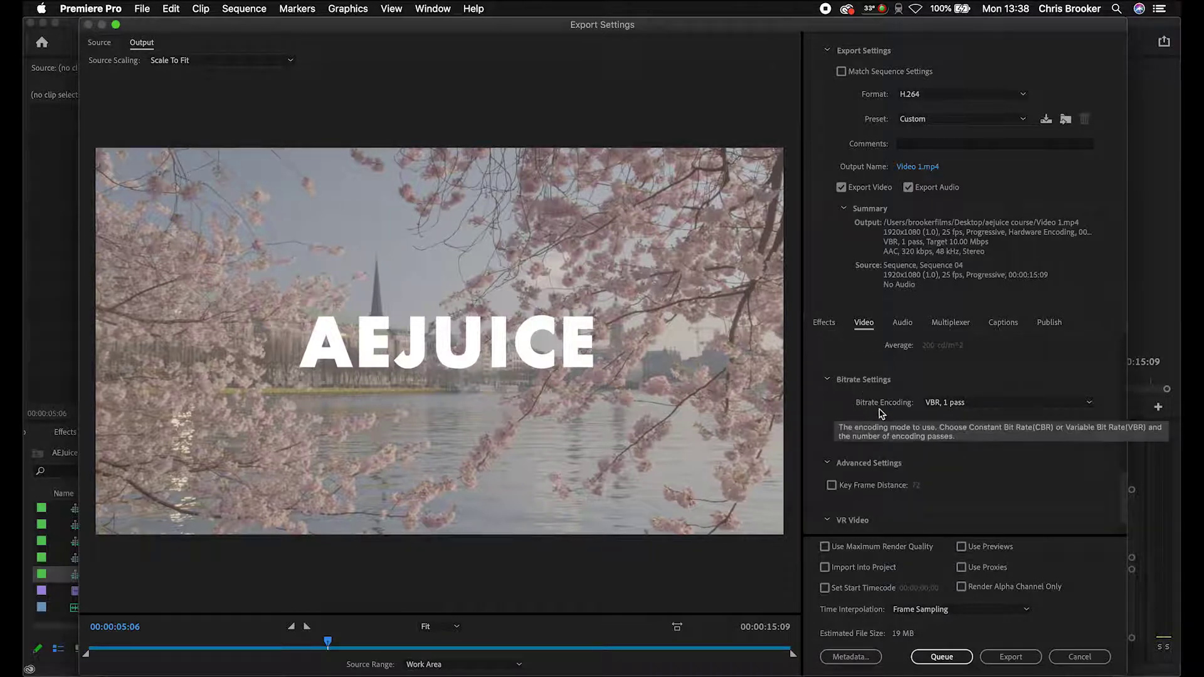
left_click(952, 405)
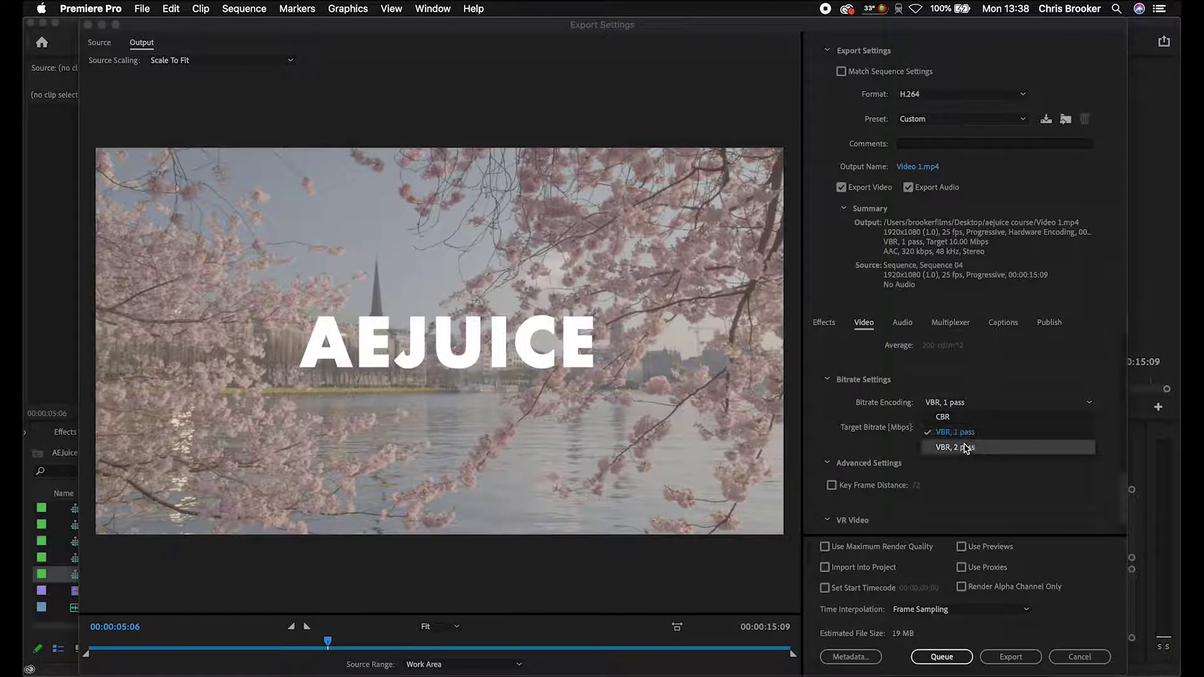
left_click(967, 447)
left_click(978, 429)
left_click(945, 446)
Set the target bitrate to 35.18 Mbps, giving an estimated 68 MB file
left_click_drag(957, 462, 906, 454)
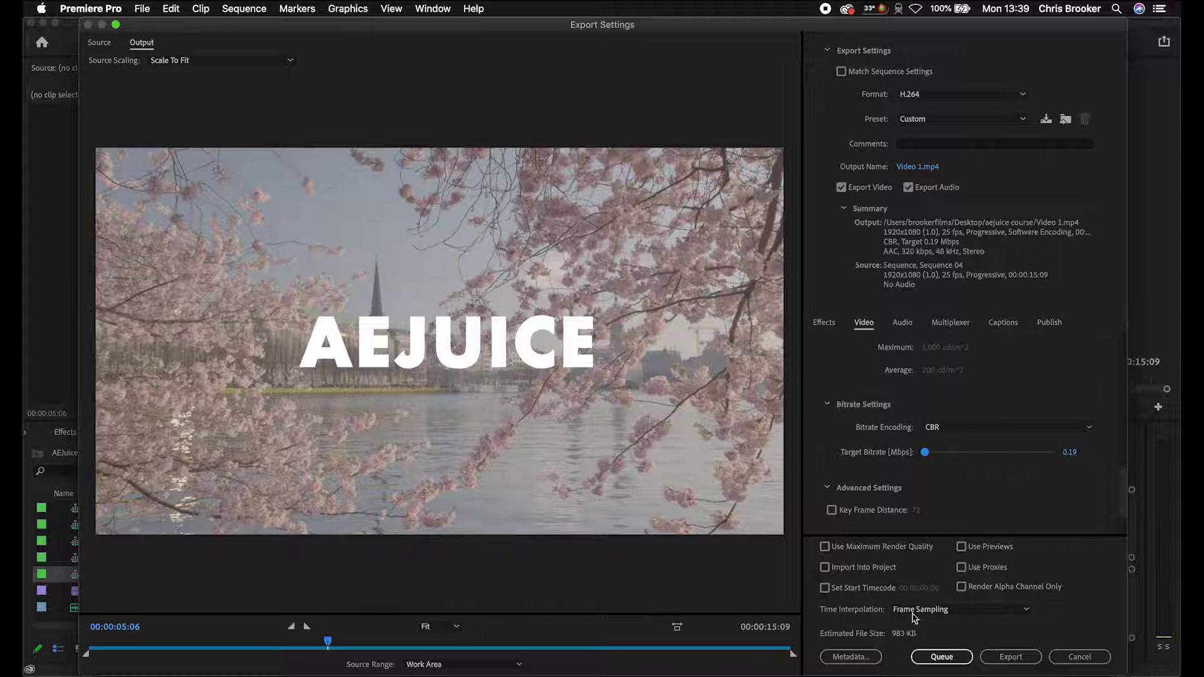
left_click_drag(926, 454, 1104, 463)
left_click_drag(1053, 454, 1116, 465)
left_click_drag(1053, 452, 925, 452)
mouse_move(999, 453)
left_mouse_down()
mouse_move(972, 455)
mouse_move(1015, 457)
left_mouse_up()
scroll(1088, 473, "down", 3)
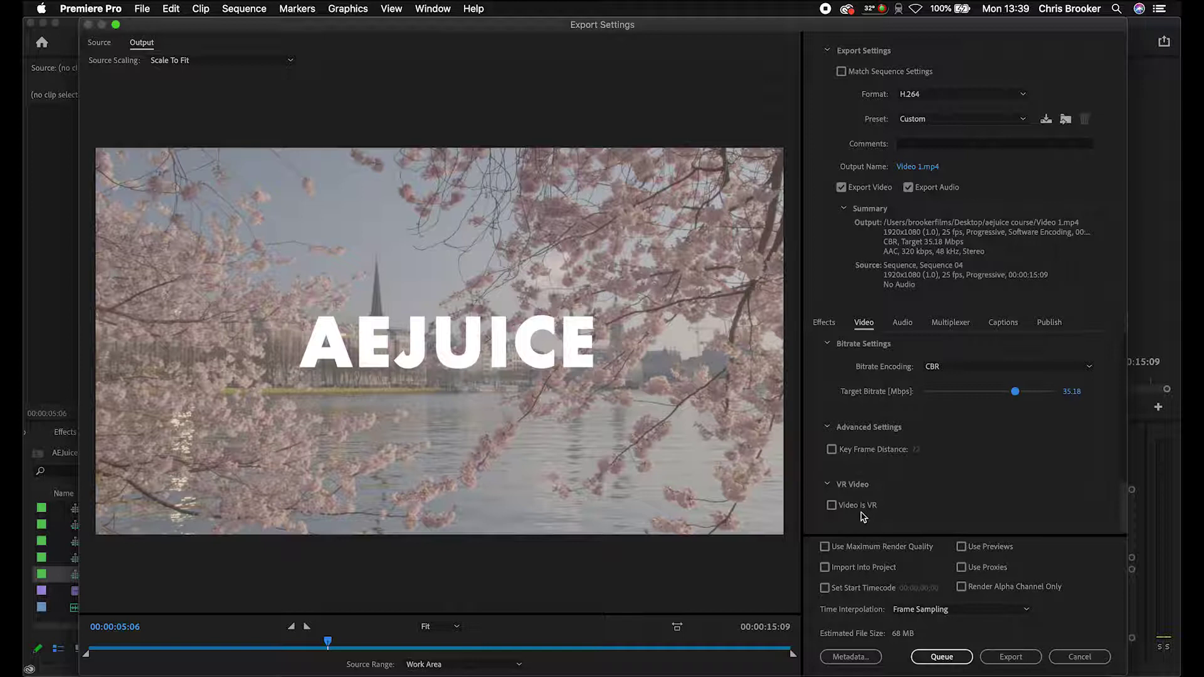
Turn on Use Maximum Render Quality and keep Time Interpolation at Frame Sampling
left_click(887, 551)
left_click(951, 610)
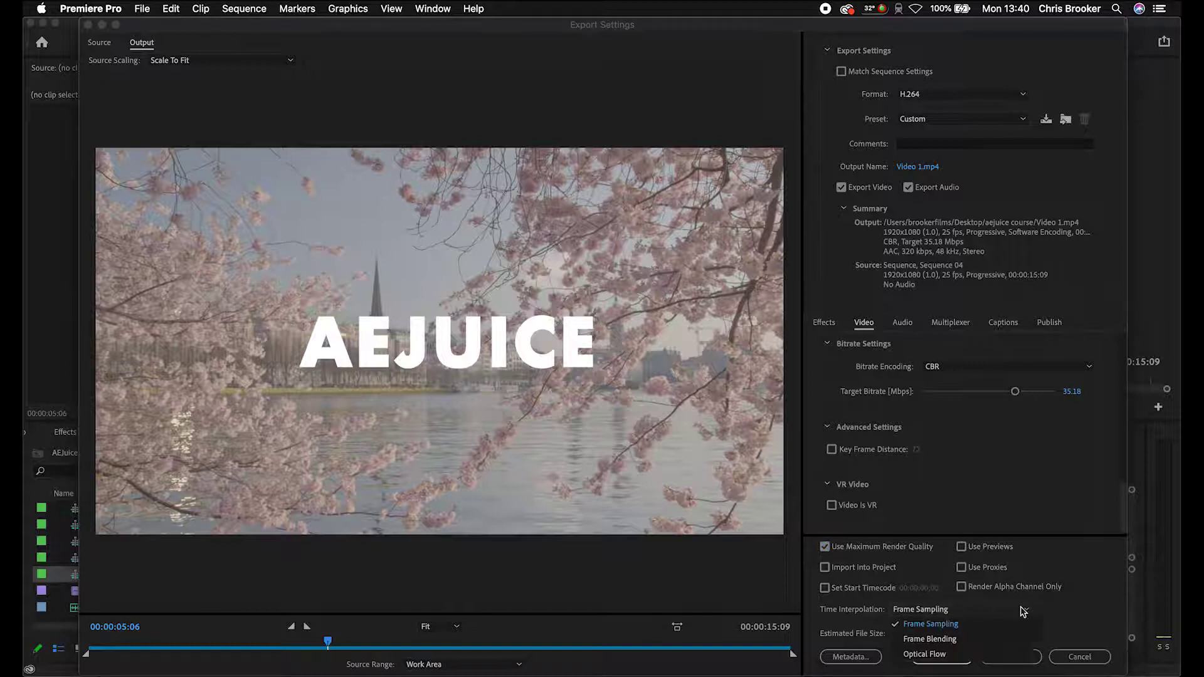
left_click(951, 625)
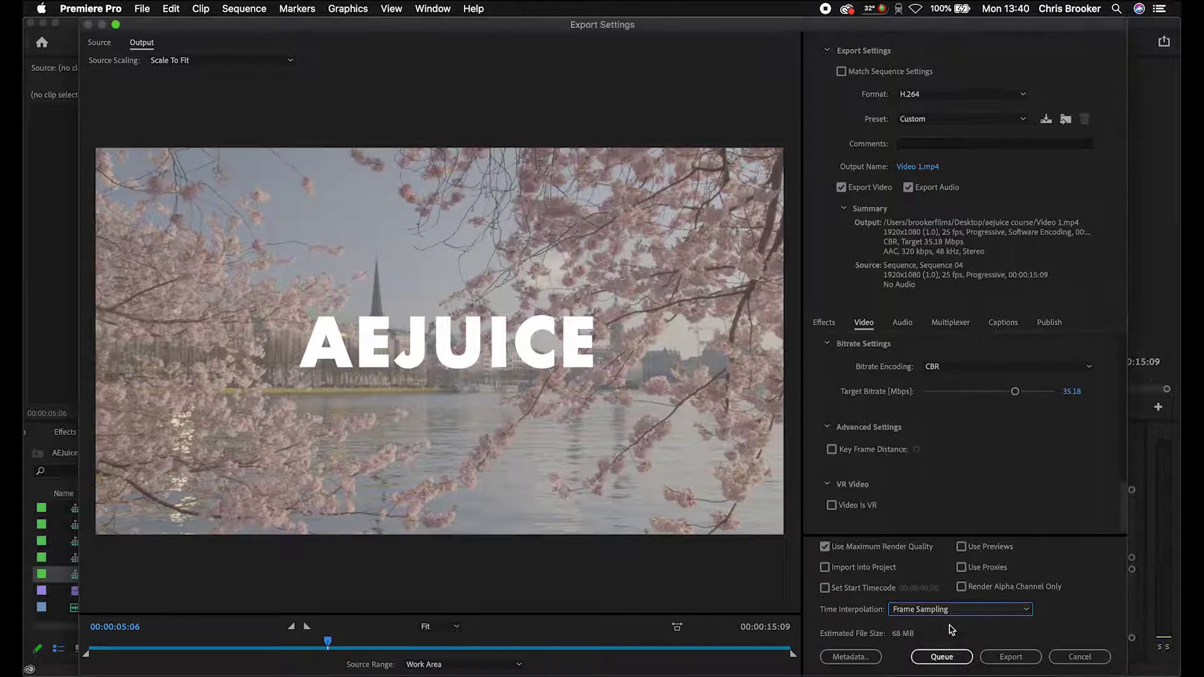
left_click(948, 609)
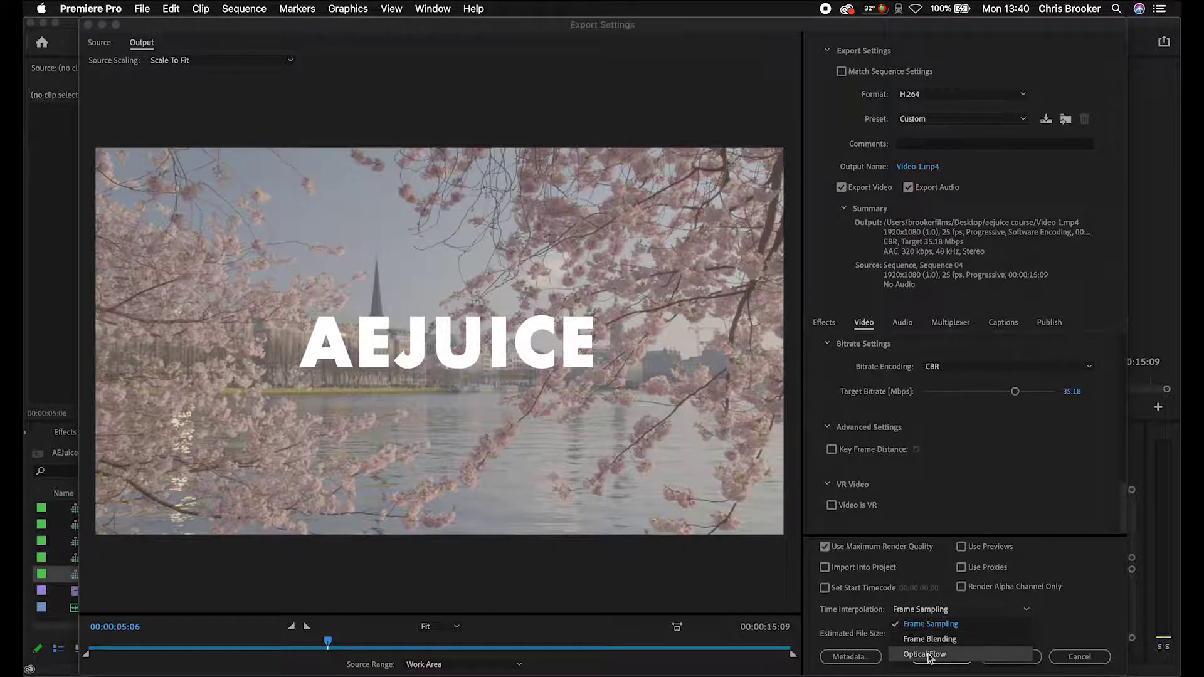
left_click(950, 626)
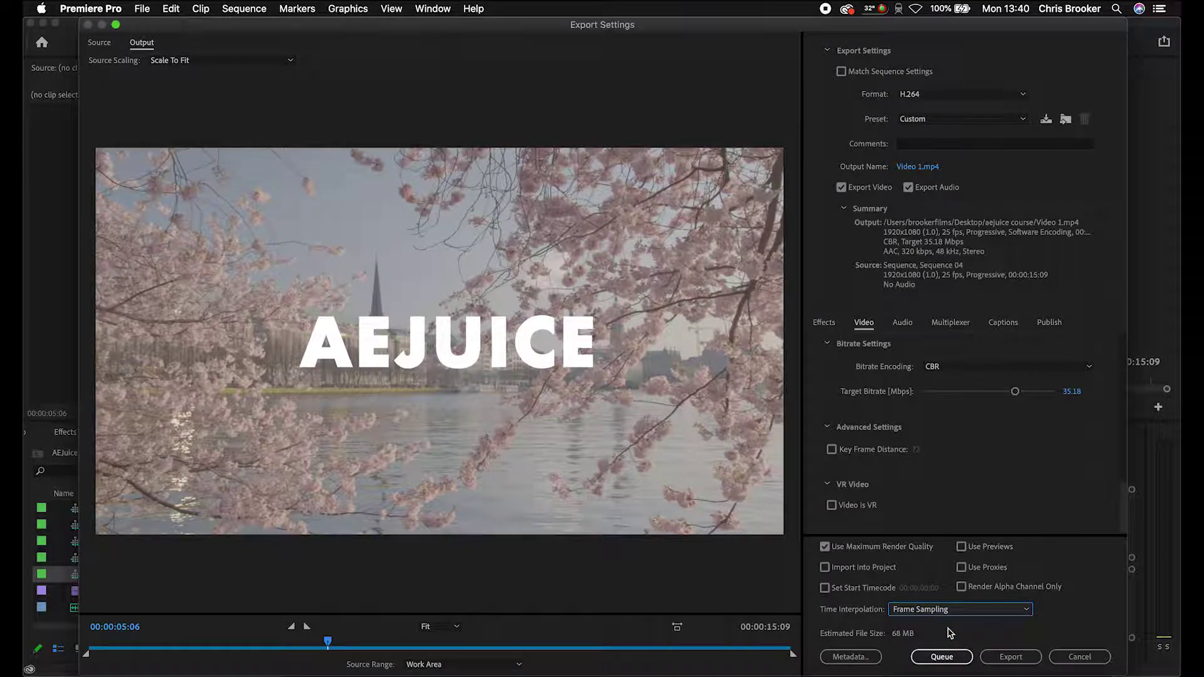
On the Audio export settings, keep the AAC codec and 48000 Hz sample rate
left_click(903, 323)
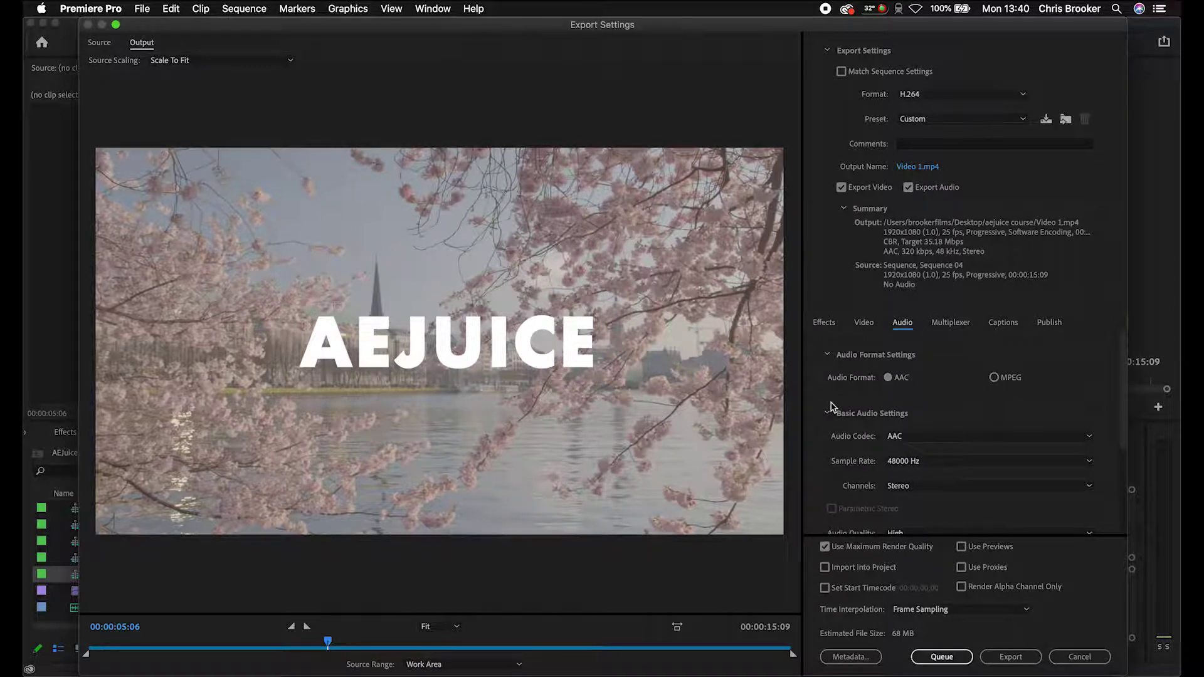
scroll(831, 406, "down", 1)
left_click(908, 396)
left_click(912, 397)
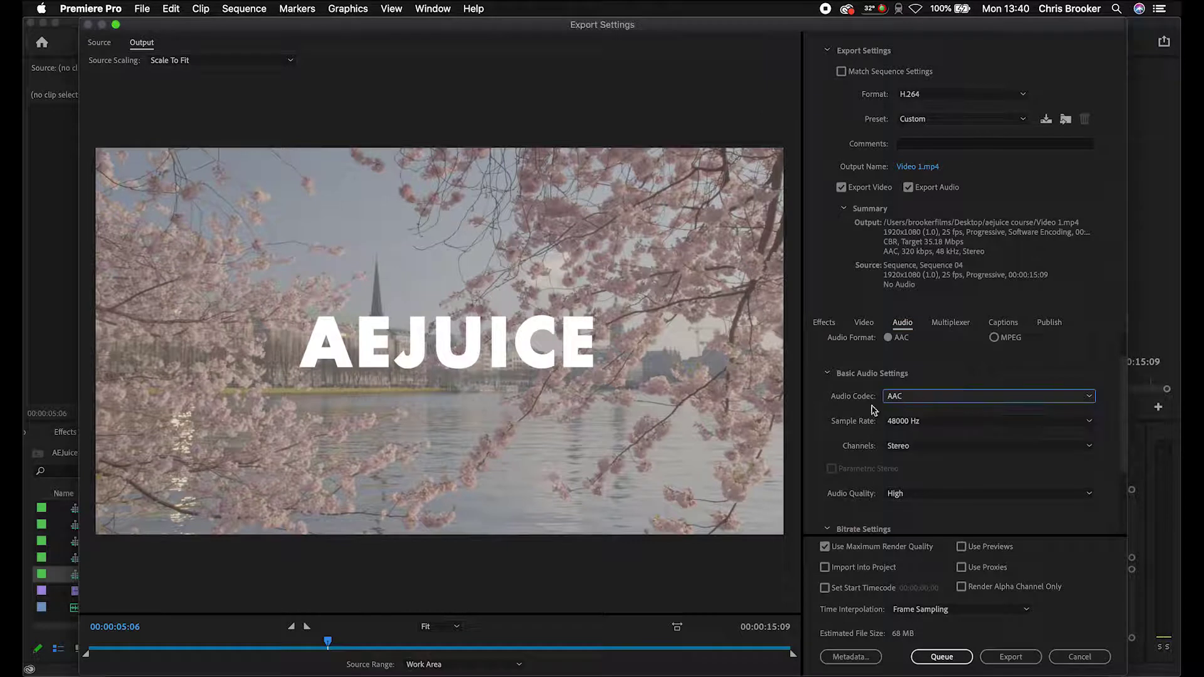
left_click(913, 417)
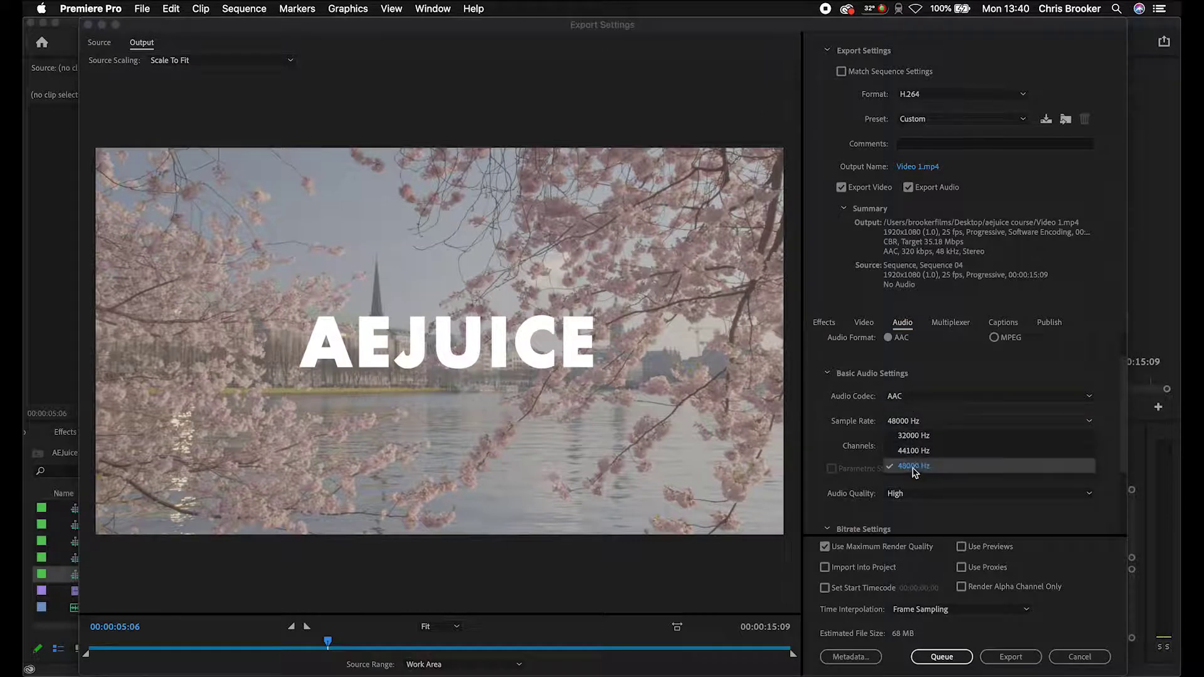
left_click(912, 467)
Keep Stereo channels, High audio quality and a 320 kbps audio bitrate
scroll(824, 425, "down", 2)
left_click(901, 389)
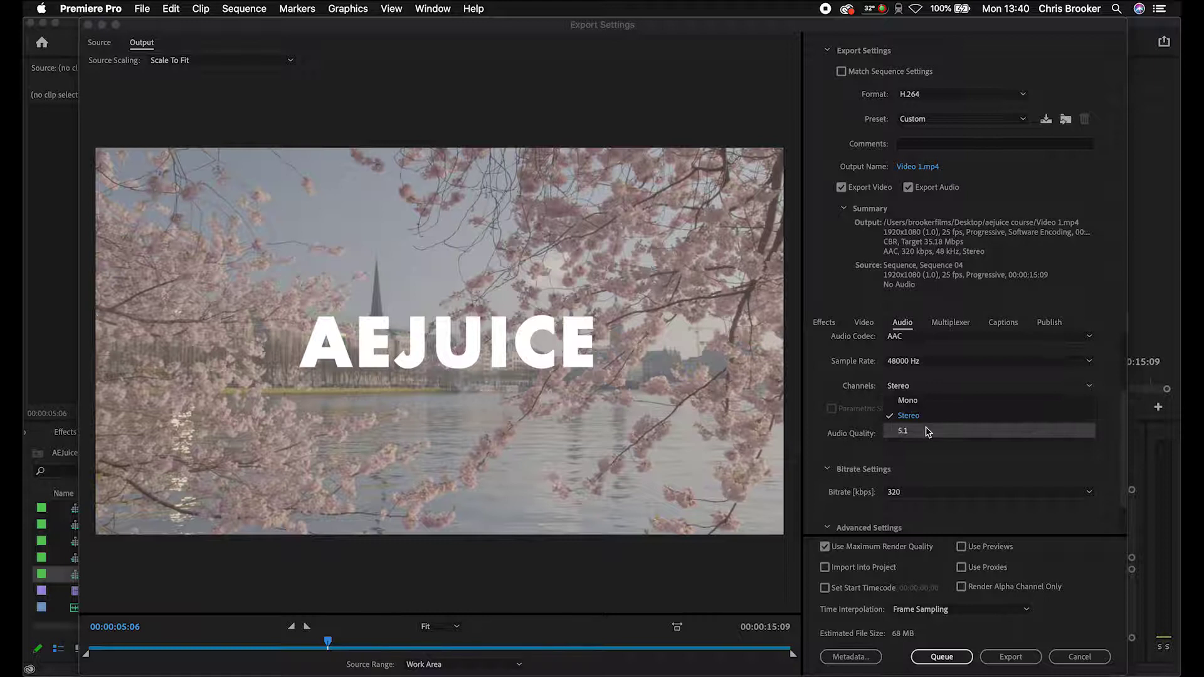
left_click(908, 415)
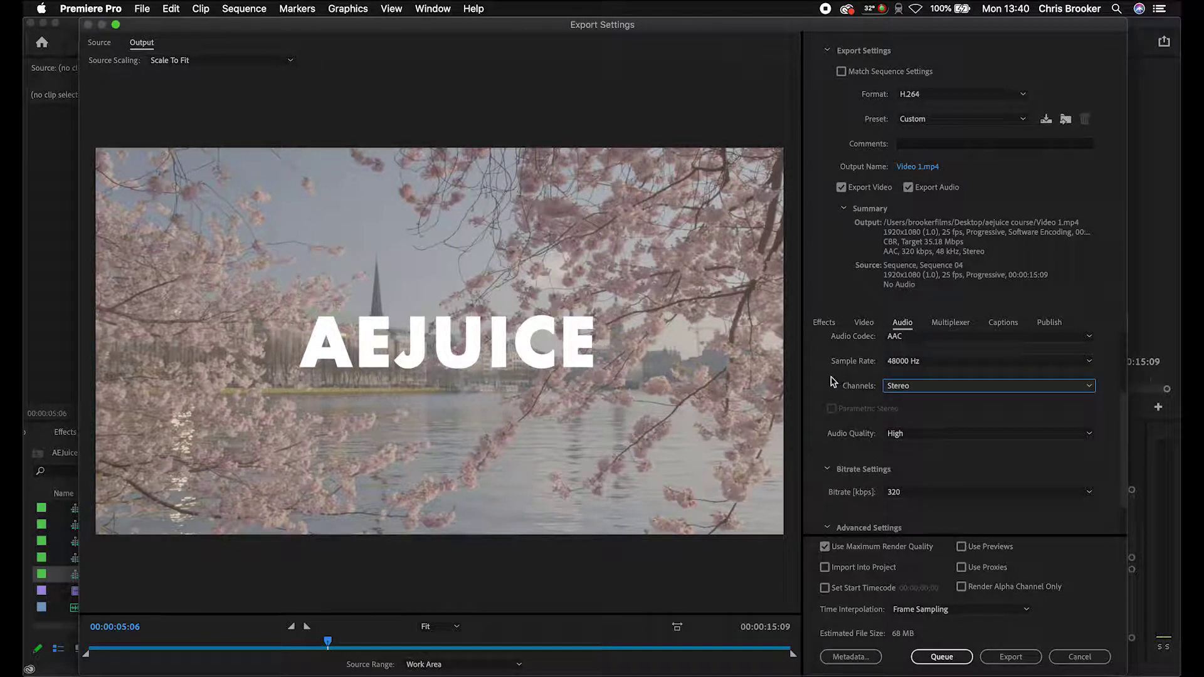
scroll(833, 380, "down", 2)
left_click(900, 383)
left_click(912, 392)
left_click(922, 449)
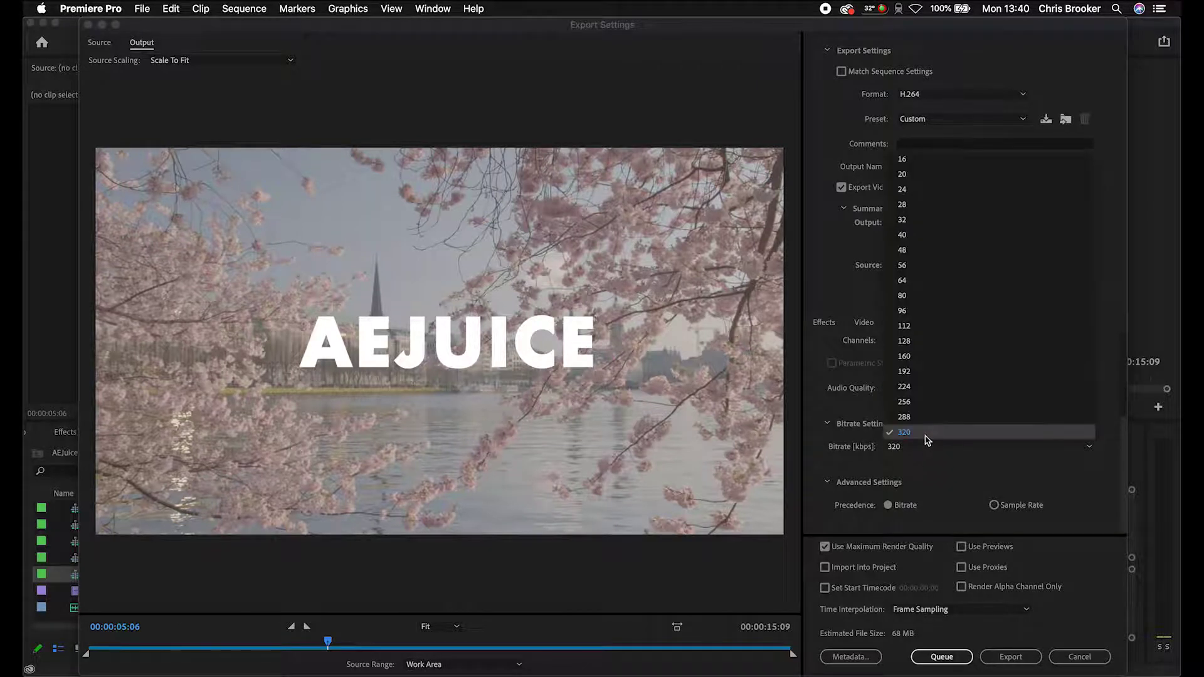
left_click(927, 440)
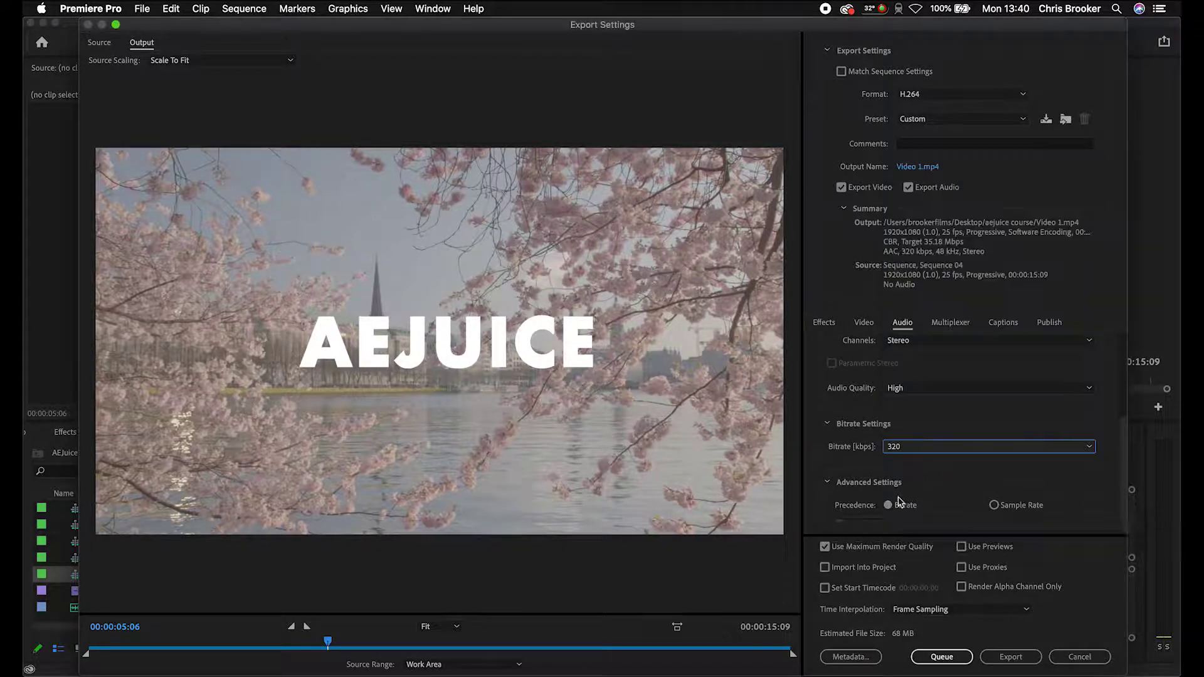
Confirm MP4 as the multiplexer container and view the Captions options
left_click(946, 324)
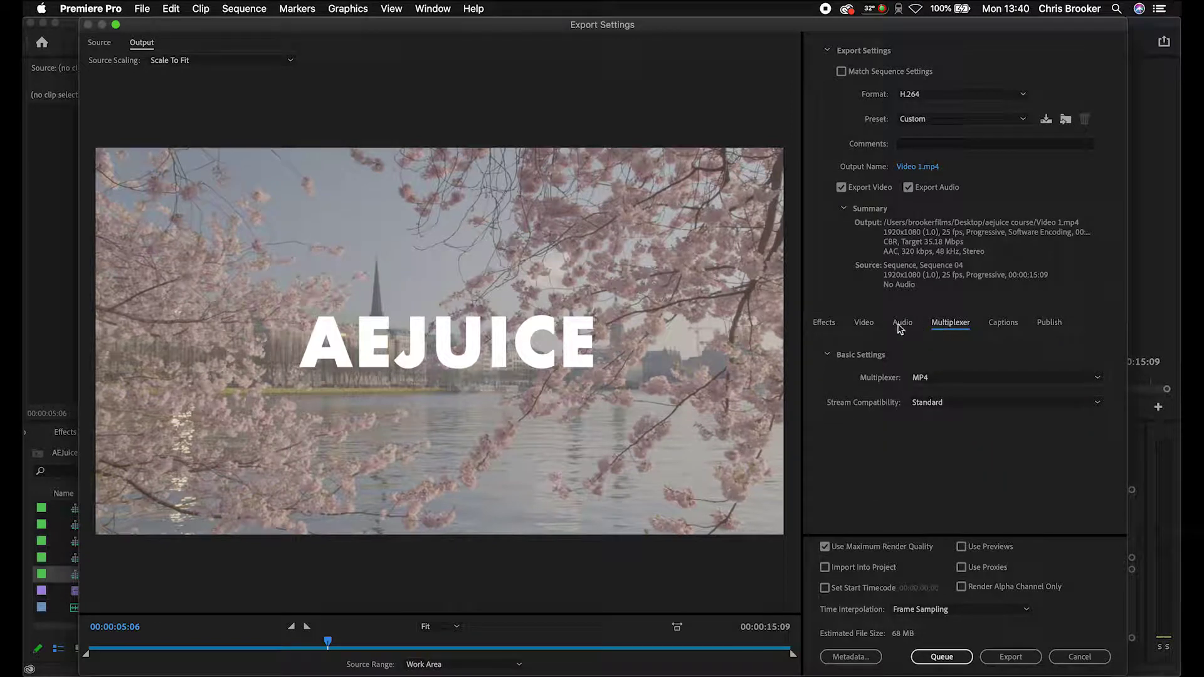
left_click(937, 377)
left_click(938, 378)
left_click(1007, 322)
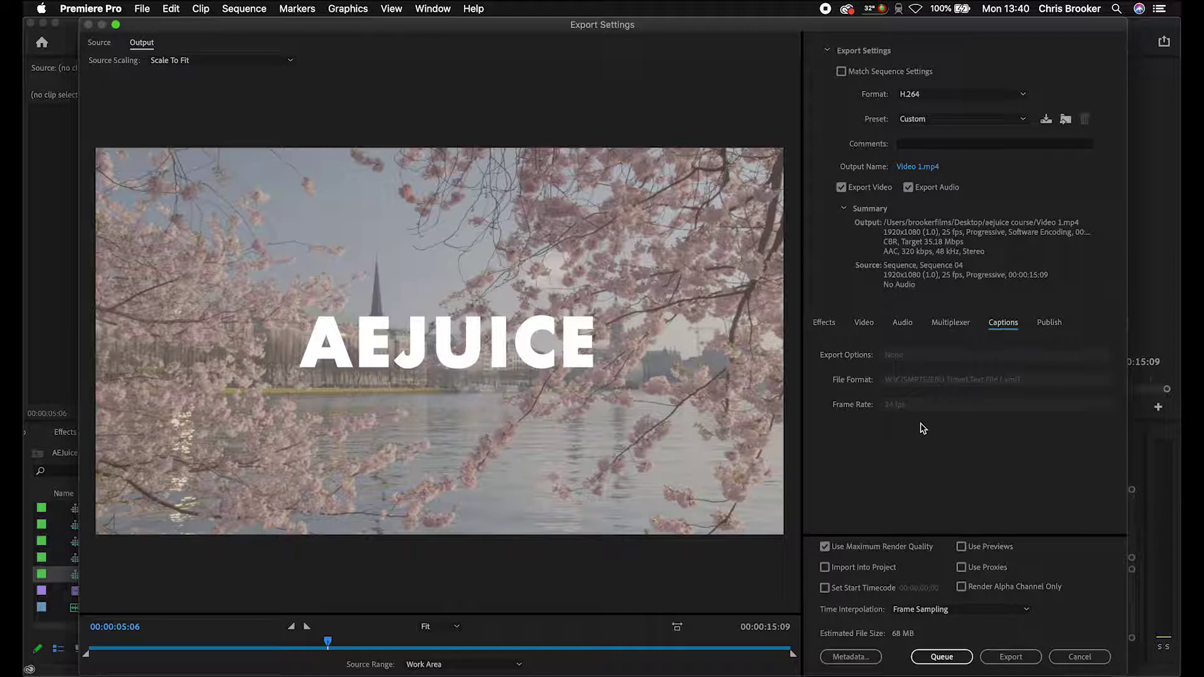
Show the Publish destinations and enable YouTube publishing, starting sign-in
left_click(1054, 332)
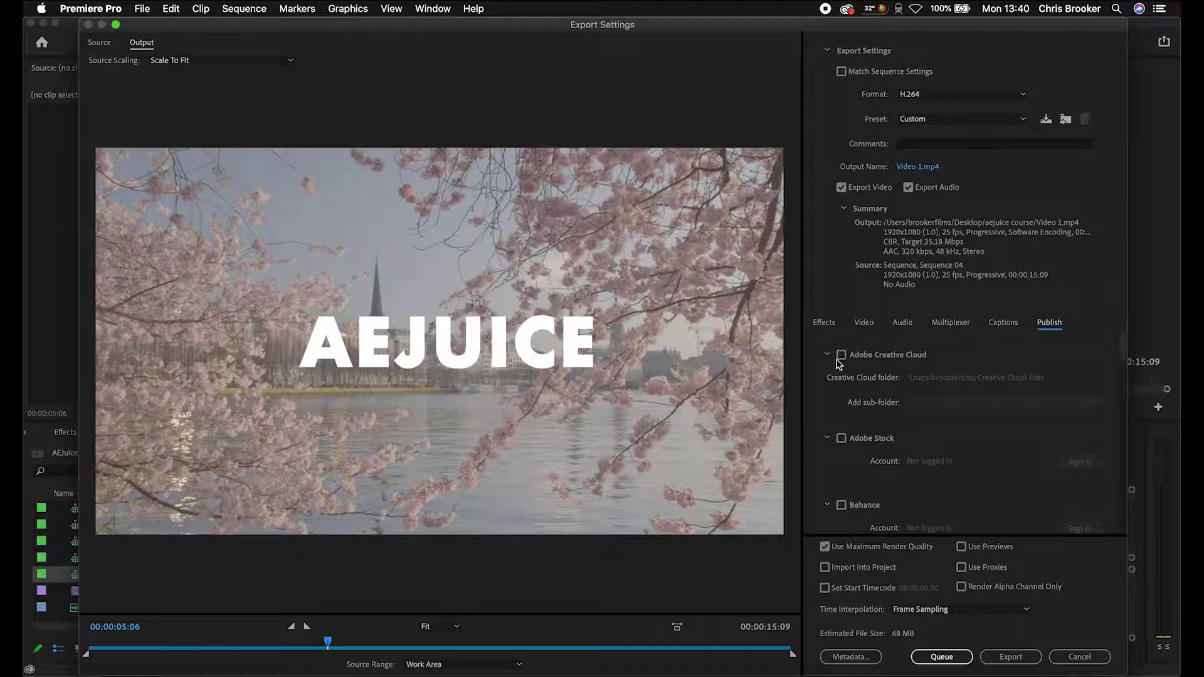
scroll(837, 376, "down", 5)
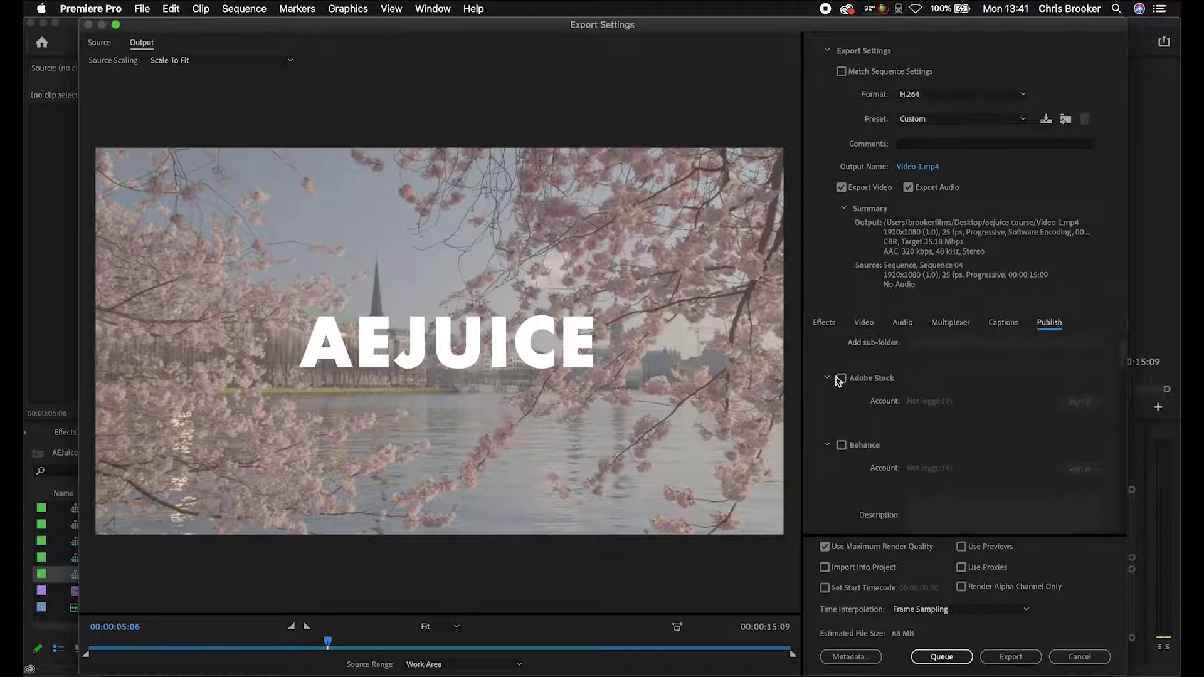
scroll(837, 380, "down", 6)
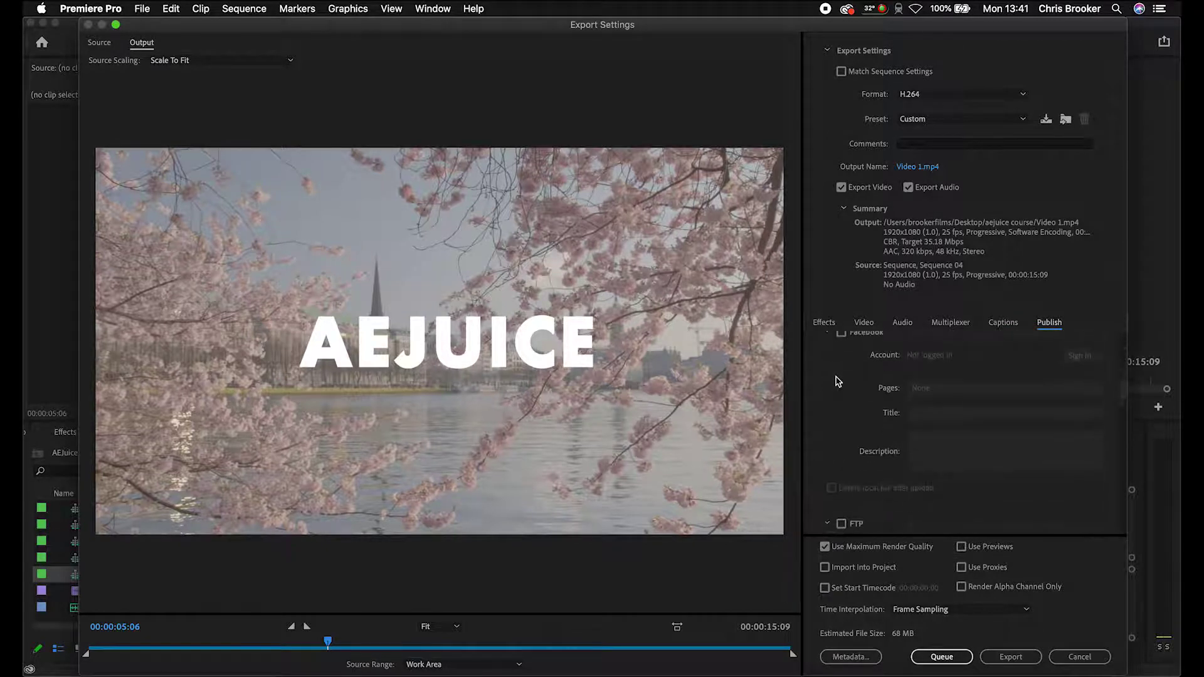
scroll(837, 381, "down", 6)
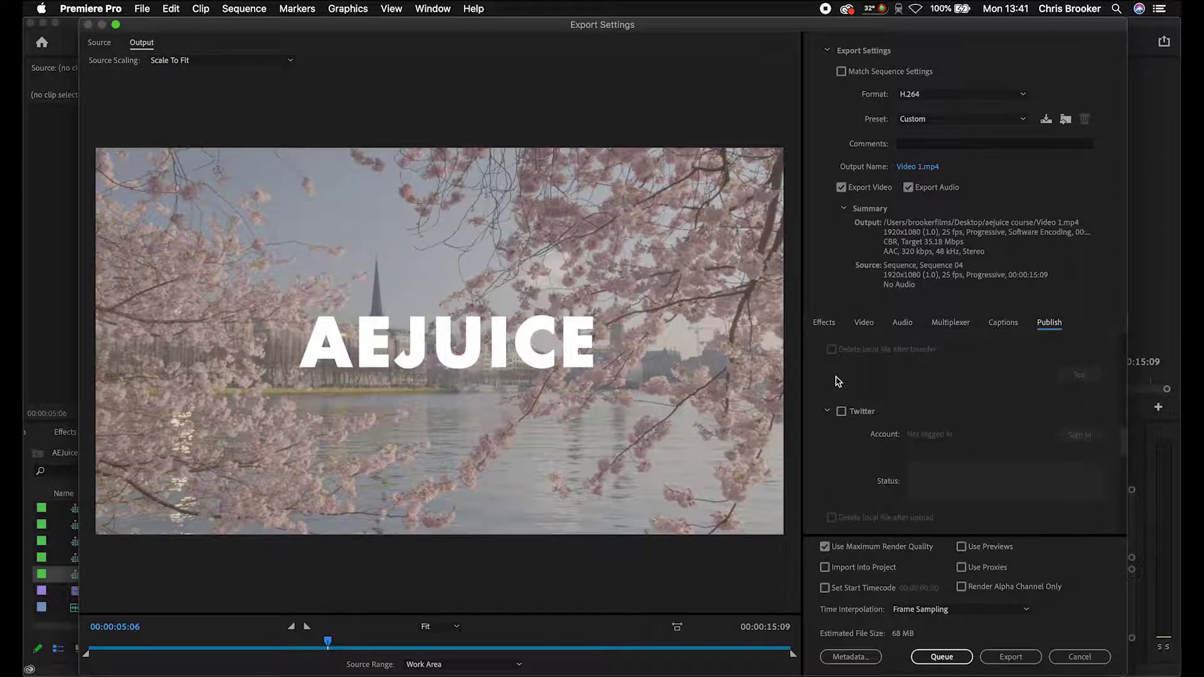
scroll(838, 380, "down", 6)
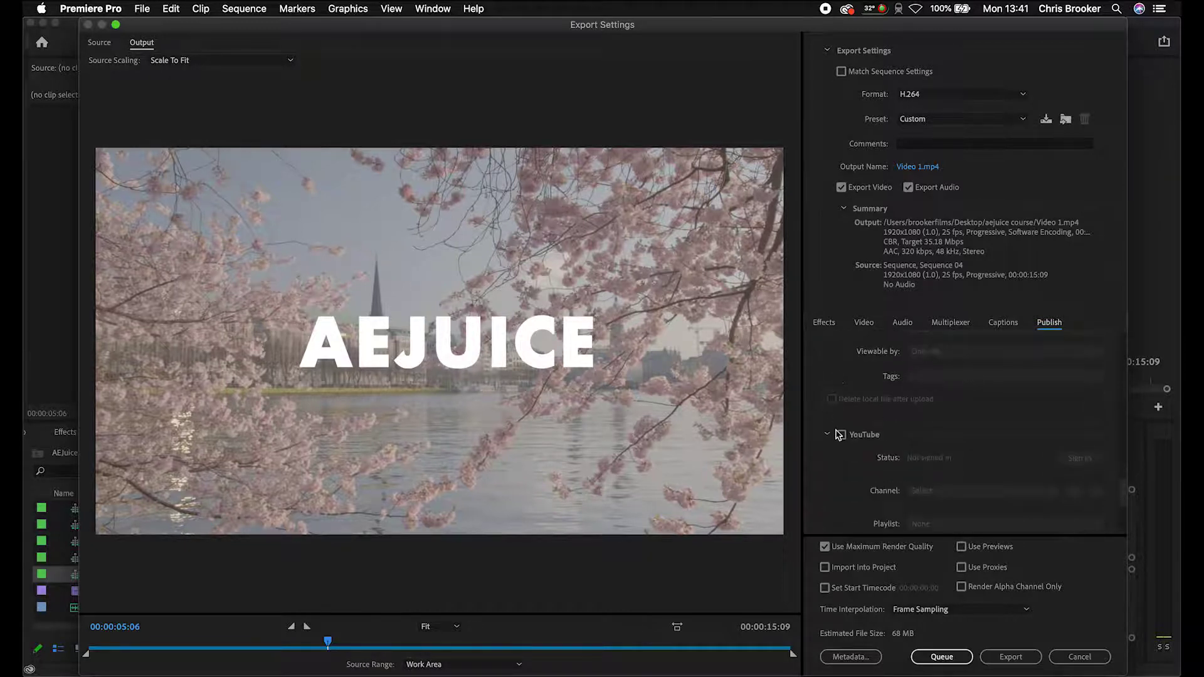
scroll(838, 427, "down", 4)
left_click(841, 383)
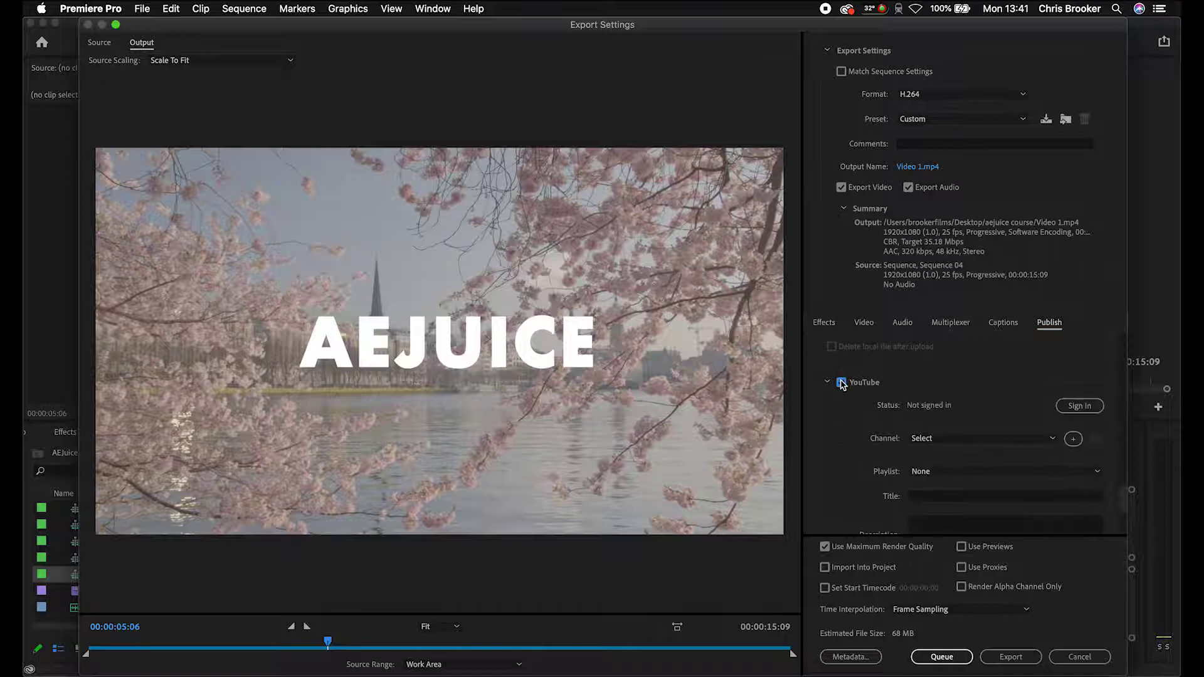
left_click(1070, 407)
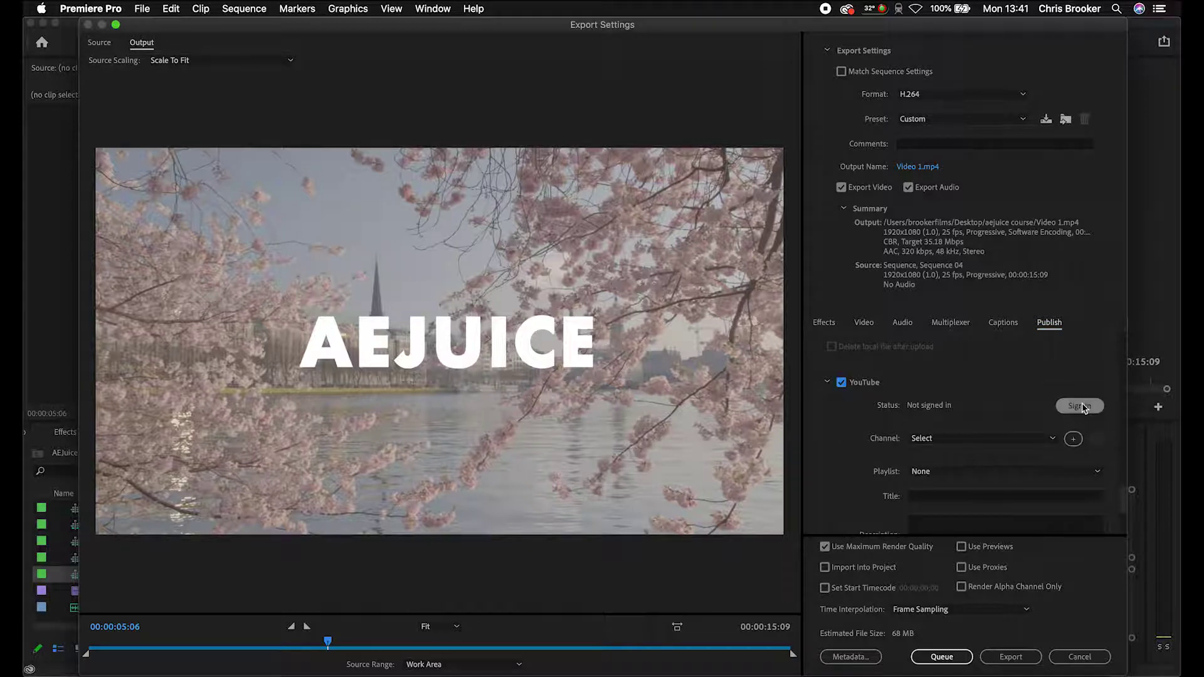
Review YouTube channel, description and Public privacy, then switch YouTube publishing off
left_click(955, 440)
left_click(955, 455)
scroll(894, 450, "down", 3)
left_click(952, 408)
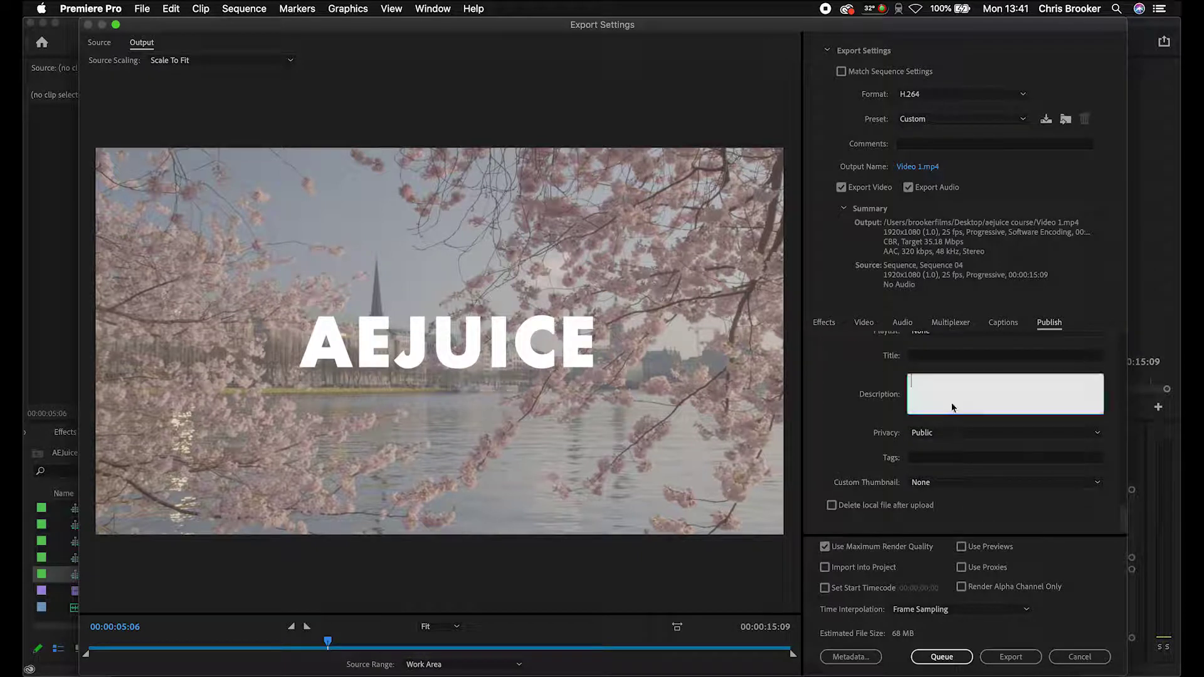
left_click(928, 432)
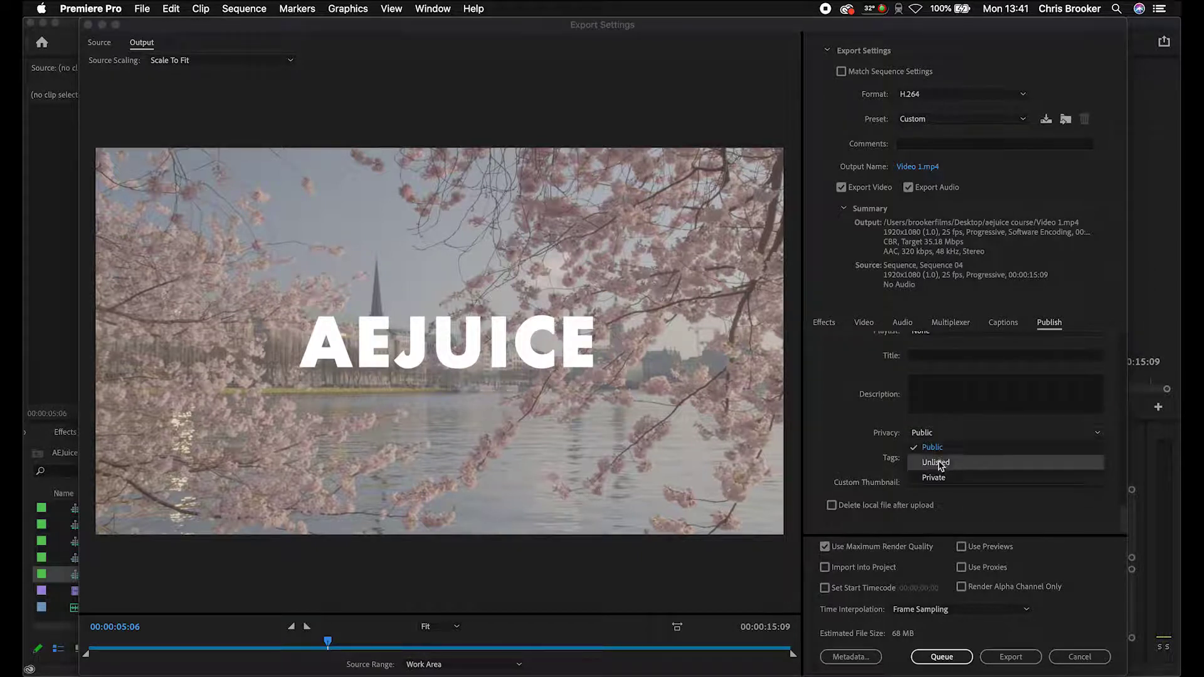
left_click(830, 440)
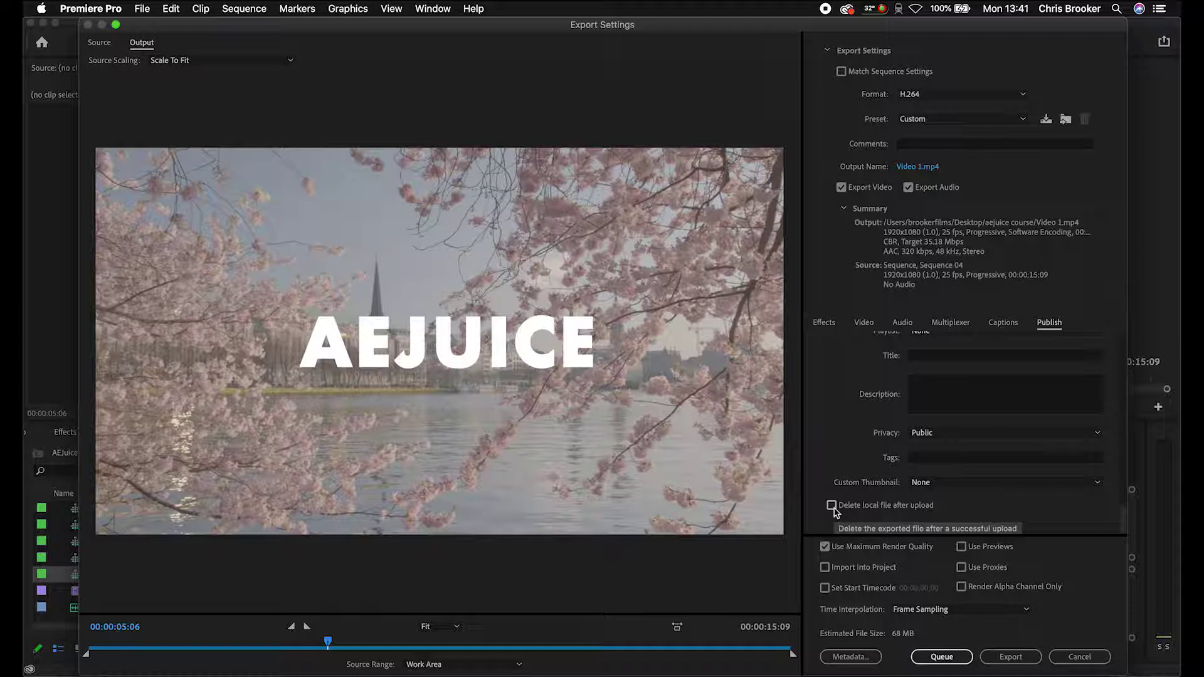
scroll(833, 453, "down", 4)
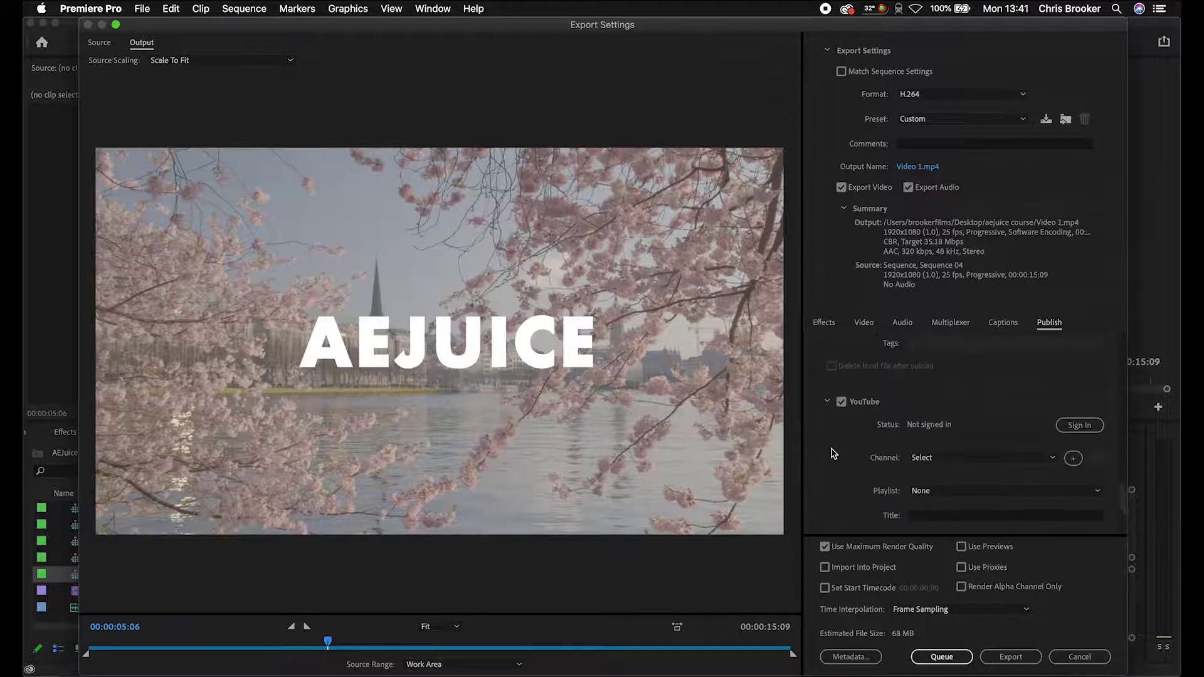
left_click(842, 404)
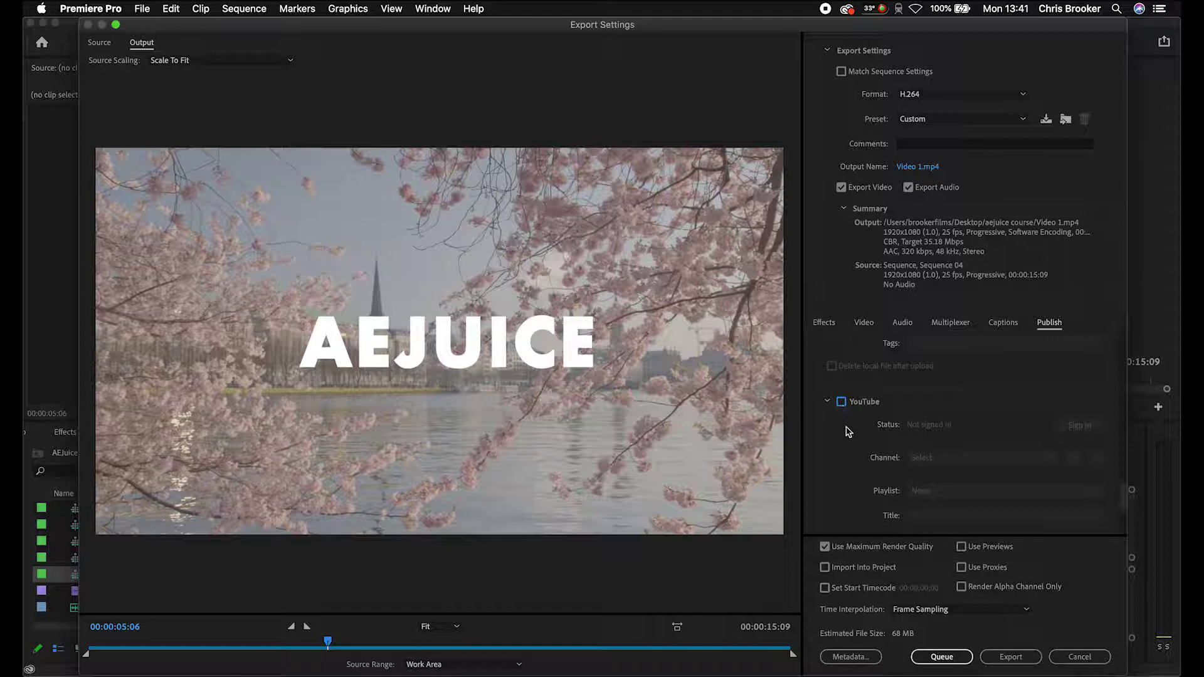
Set the export source range start point at 00:00:03:00
scroll(841, 446, "down", 3)
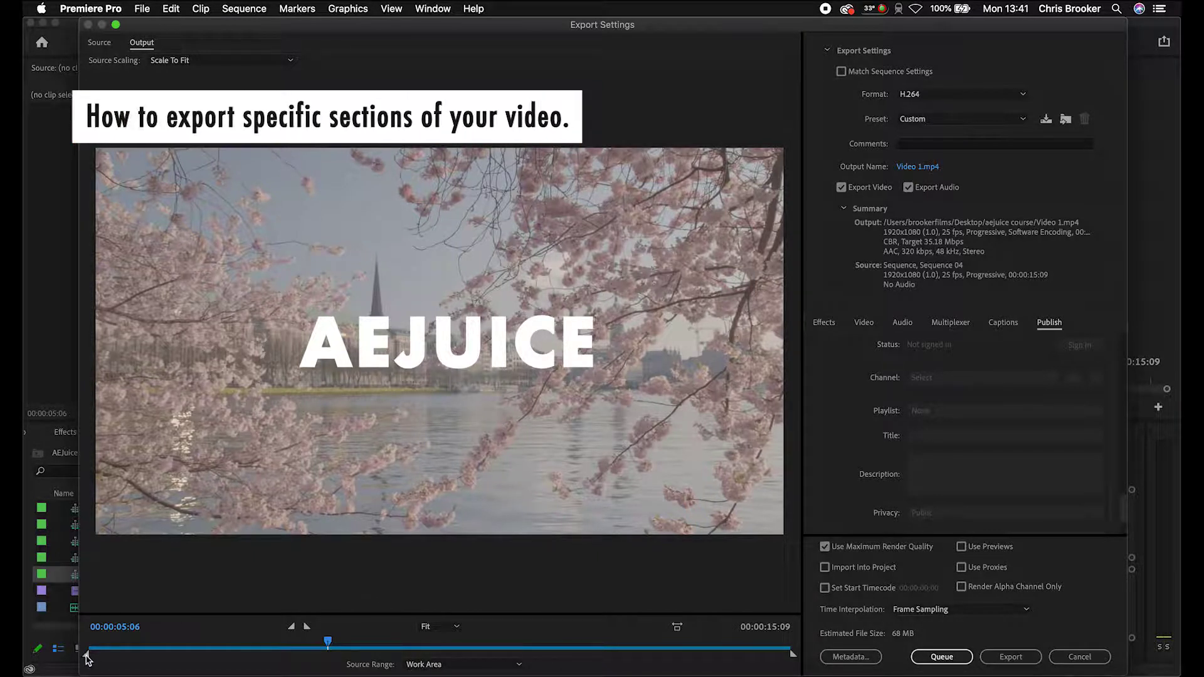
left_click_drag(86, 656, 244, 656)
mouse_move(793, 654)
left_mouse_down()
mouse_move(436, 670)
mouse_move(284, 643)
left_mouse_up()
left_click(293, 645)
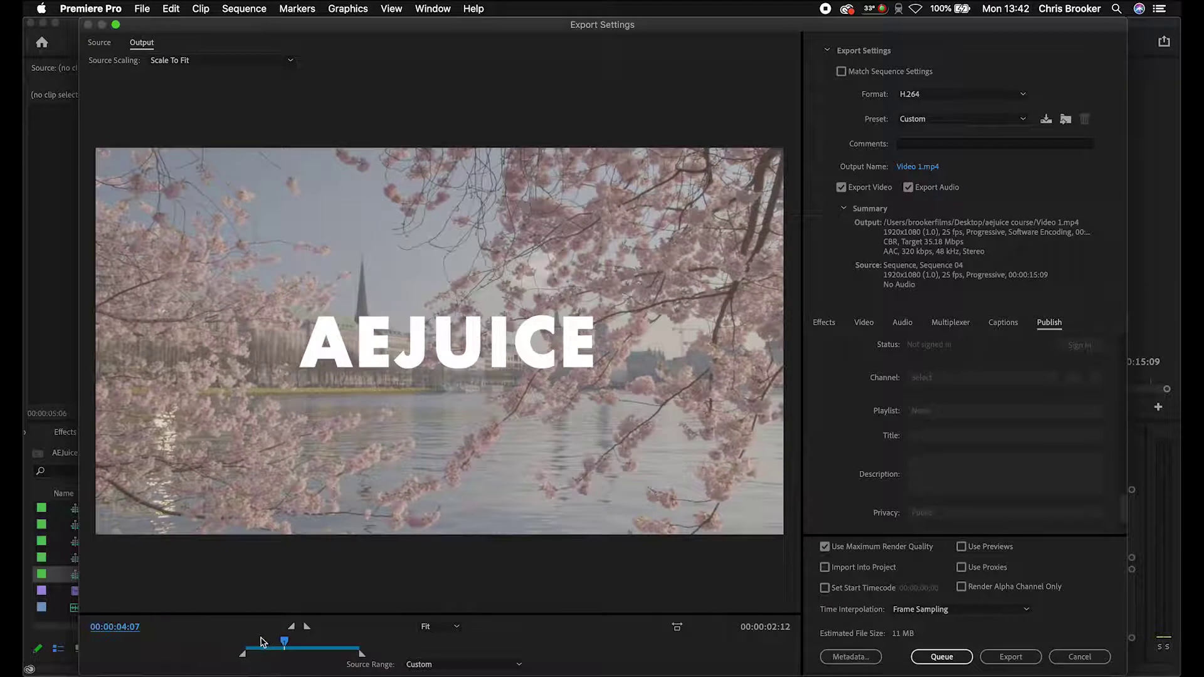
left_click_drag(254, 641, 227, 643)
left_click(119, 629)
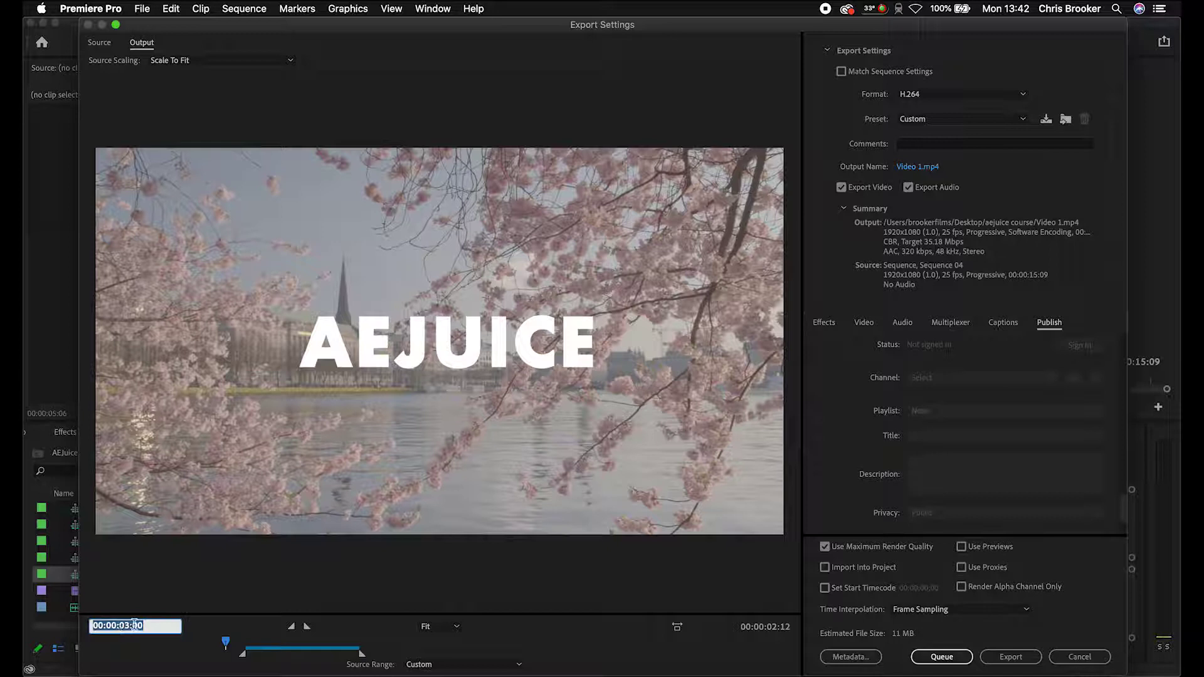
key("Return")
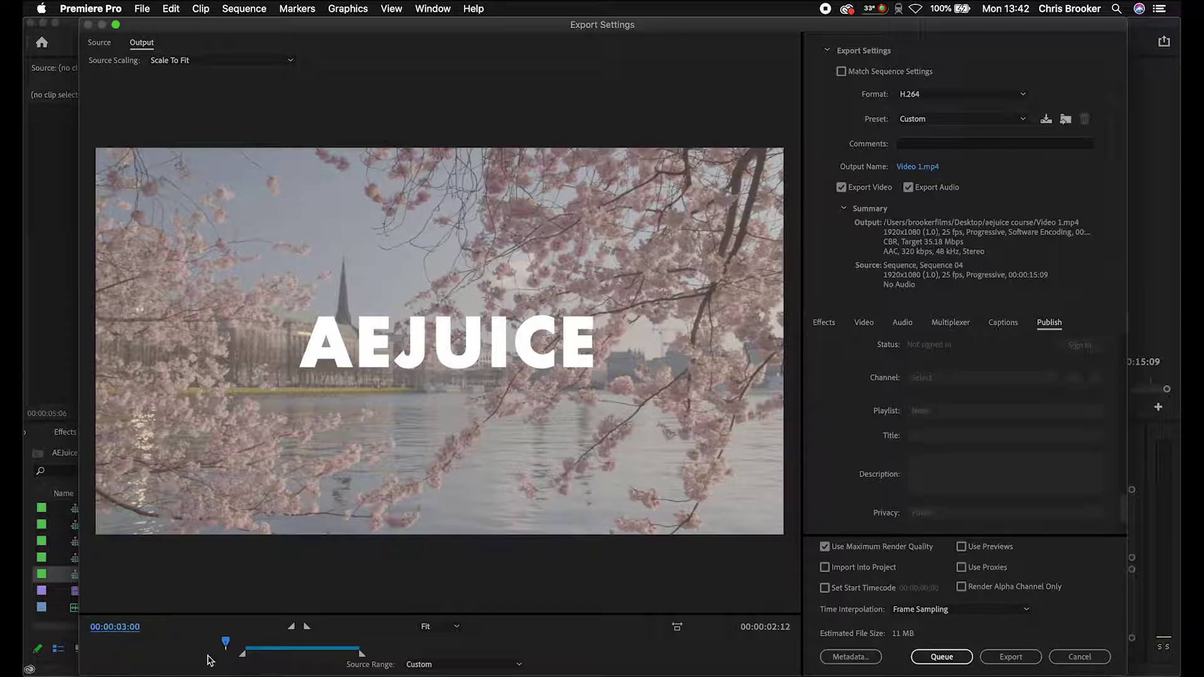
left_click(291, 626)
Set the export end point at 00:00:10:00, giving a seven-second Custom range
left_click_drag(385, 653, 573, 664)
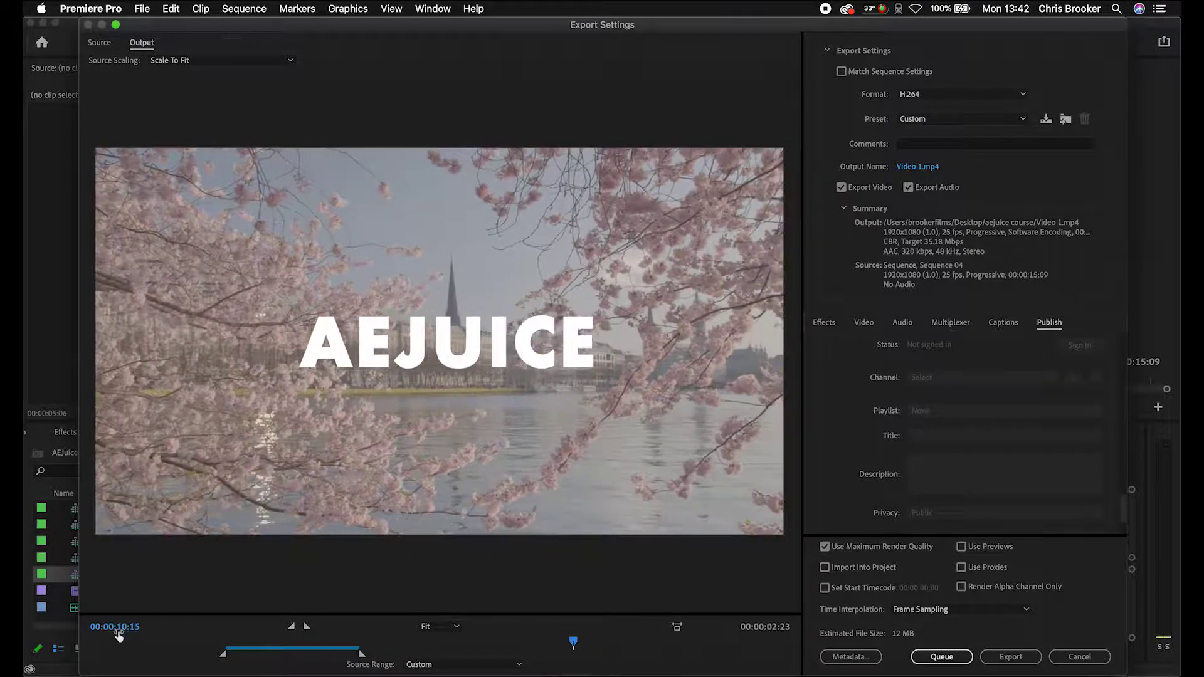
left_click(148, 626)
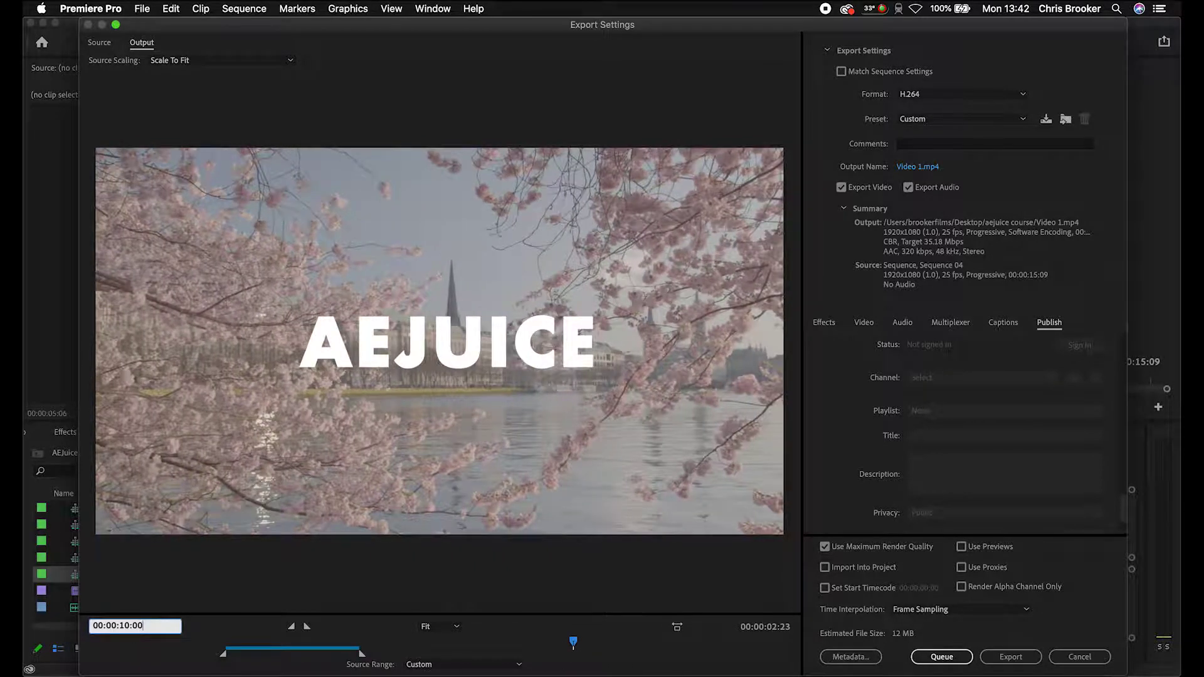
key("Return")
left_click(307, 627)
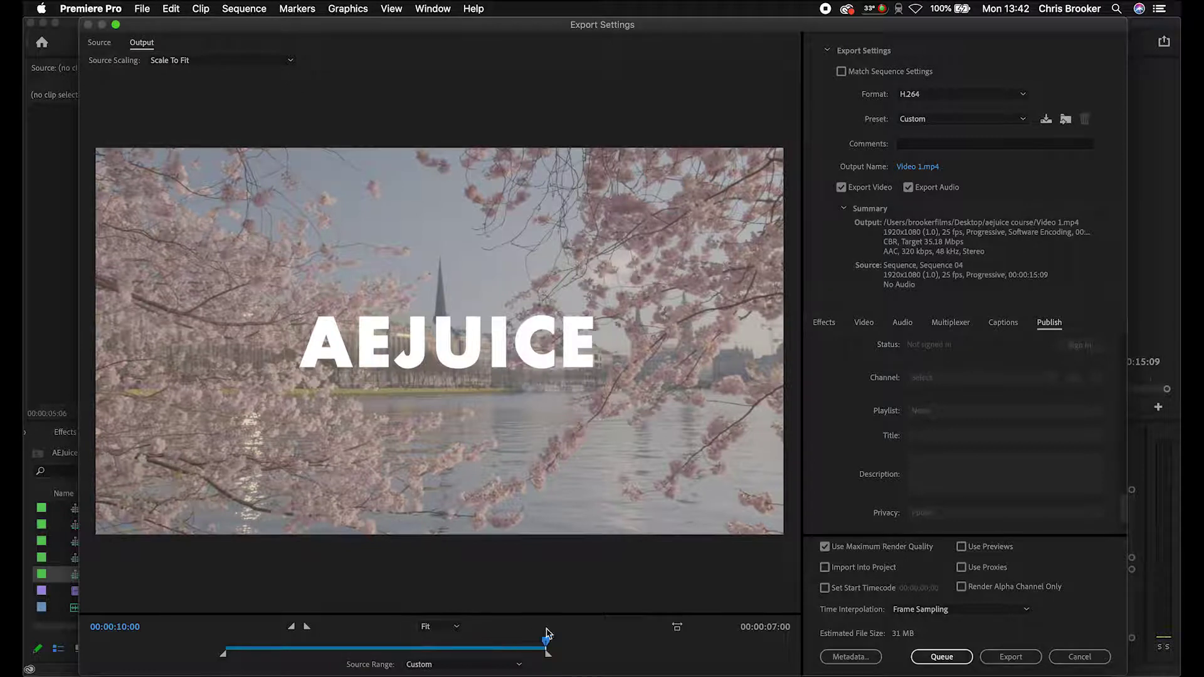
left_click_drag(524, 640, 500, 644)
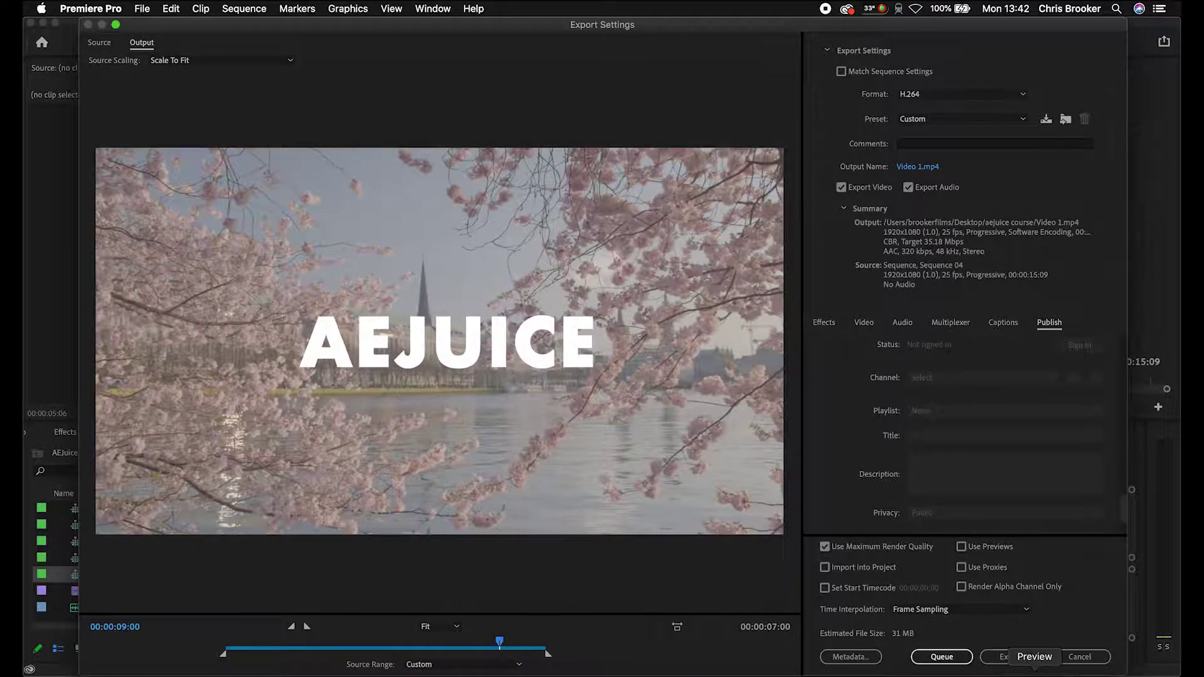
Cancel the export and set Sequence 04's work area to 00:00:03:03–00:00:08:03
left_click(1079, 657)
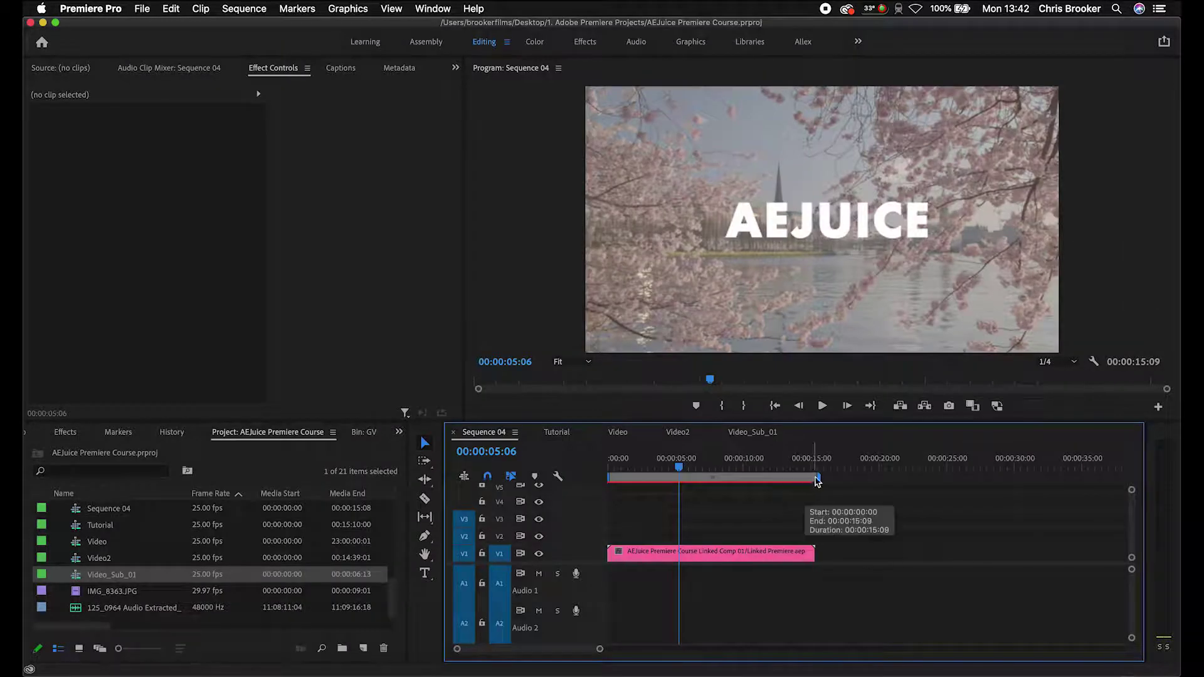
left_click_drag(819, 478, 721, 479)
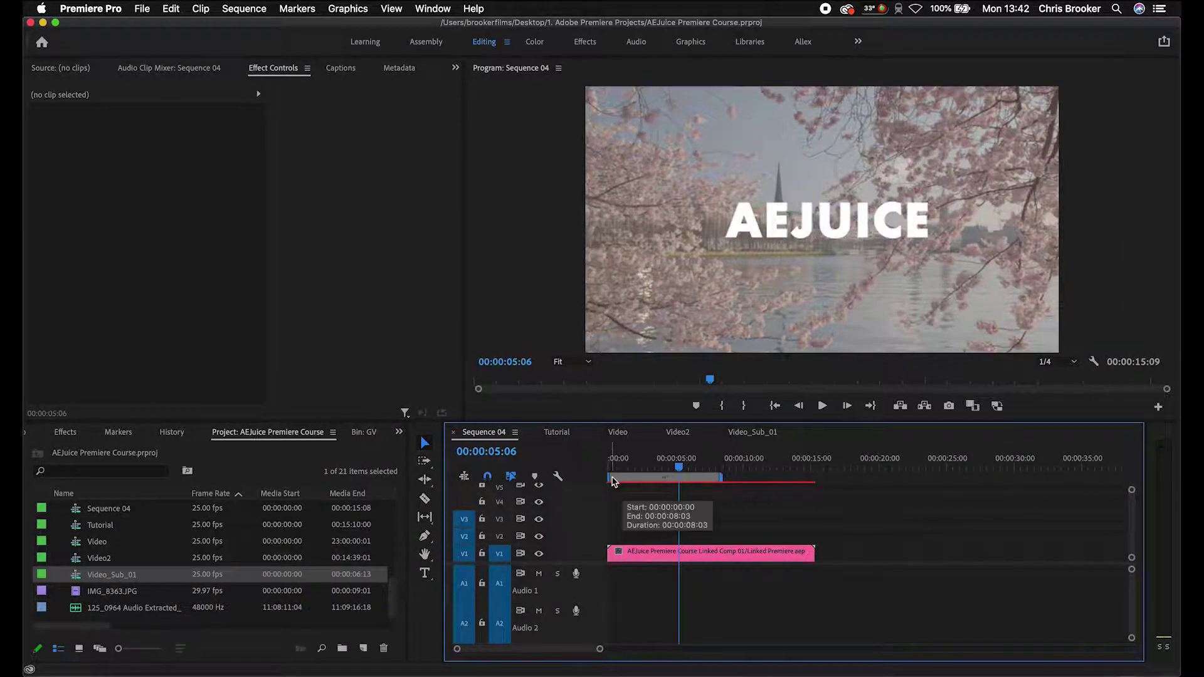
left_click_drag(608, 479, 651, 480)
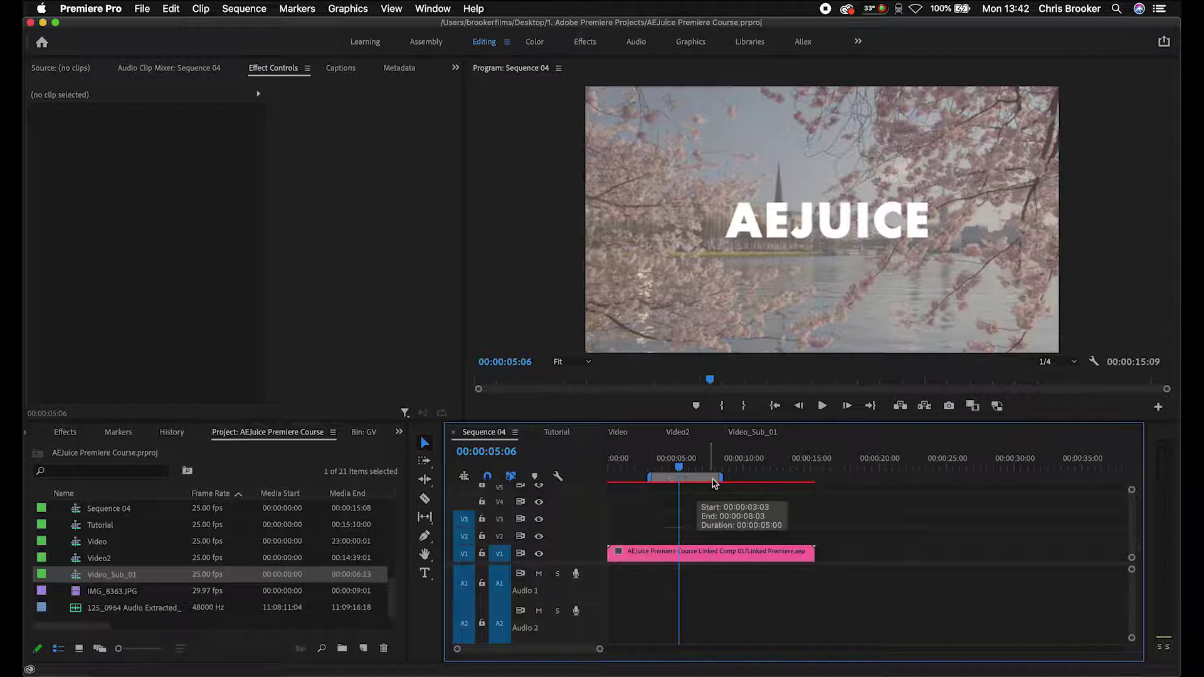
key("space")
key("space")
Reopen Sequence 04's export as H.264 Match Source - High bitrate over the Work Area
key("super+m")
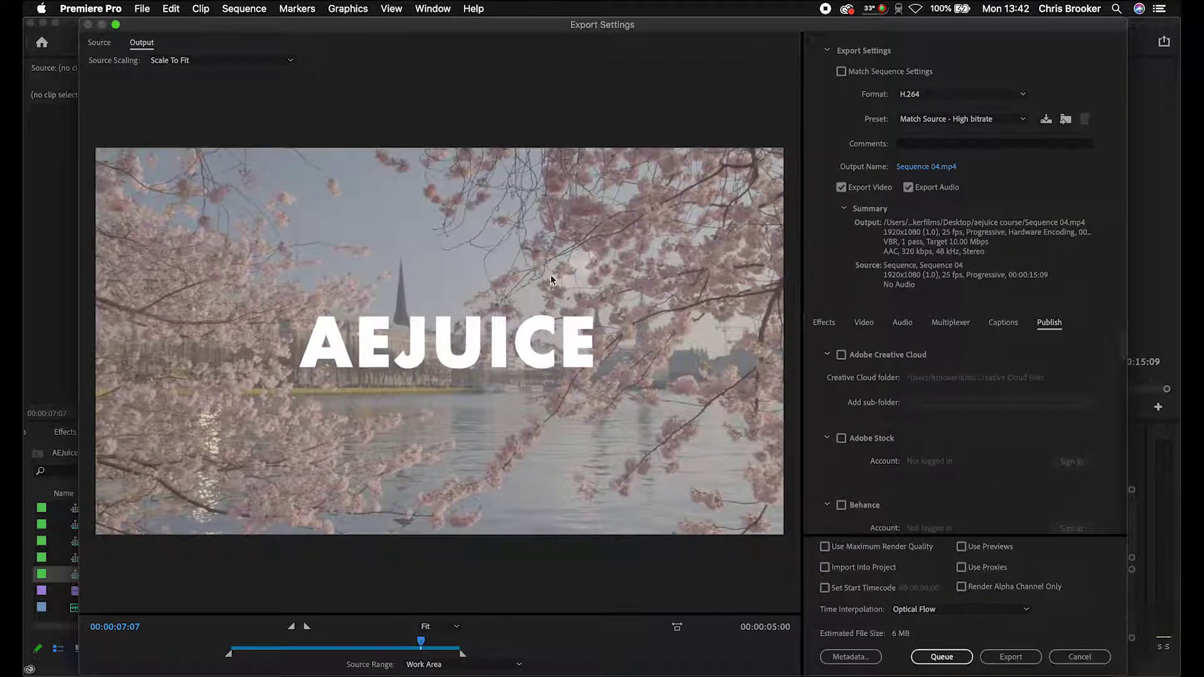
left_click(1010, 656)
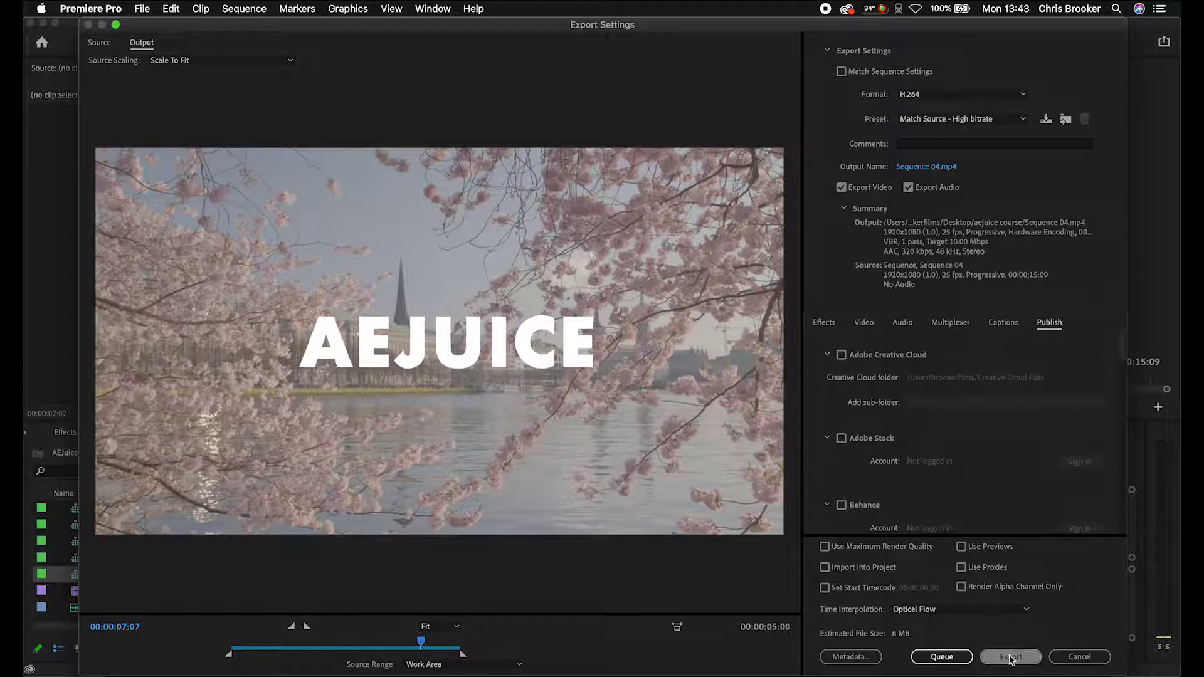
Send Sequence 04 to the Media Encoder queue and move its window aside
left_click(952, 658)
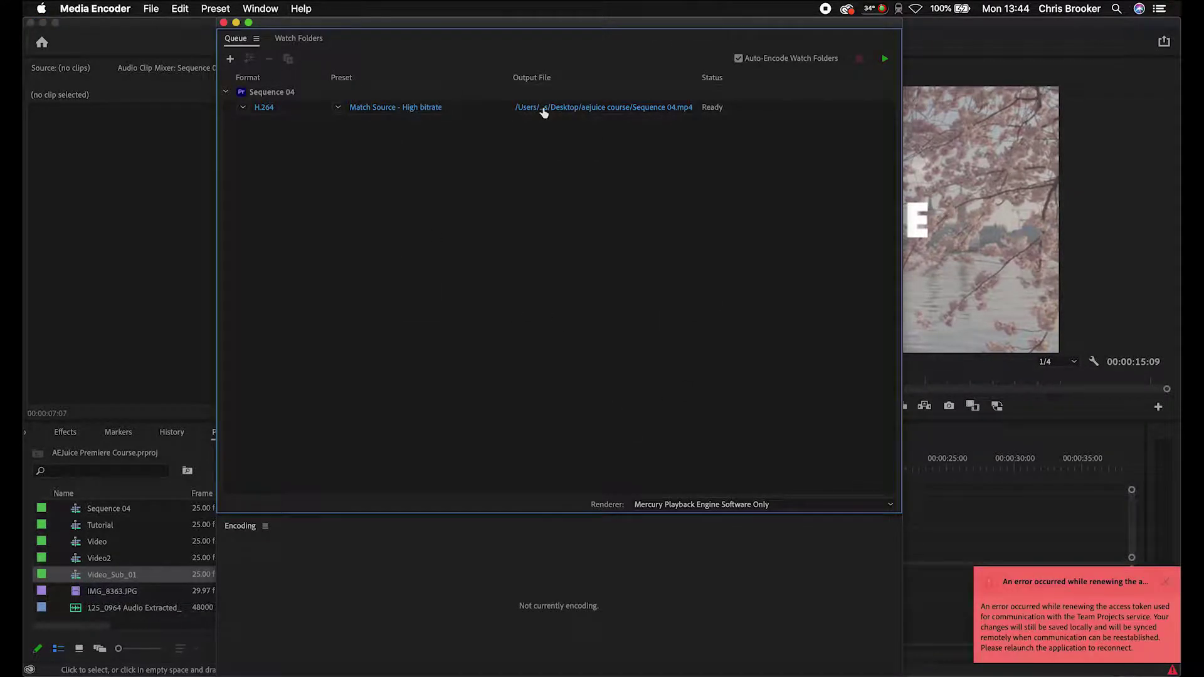
left_click_drag(460, 23, 388, 23)
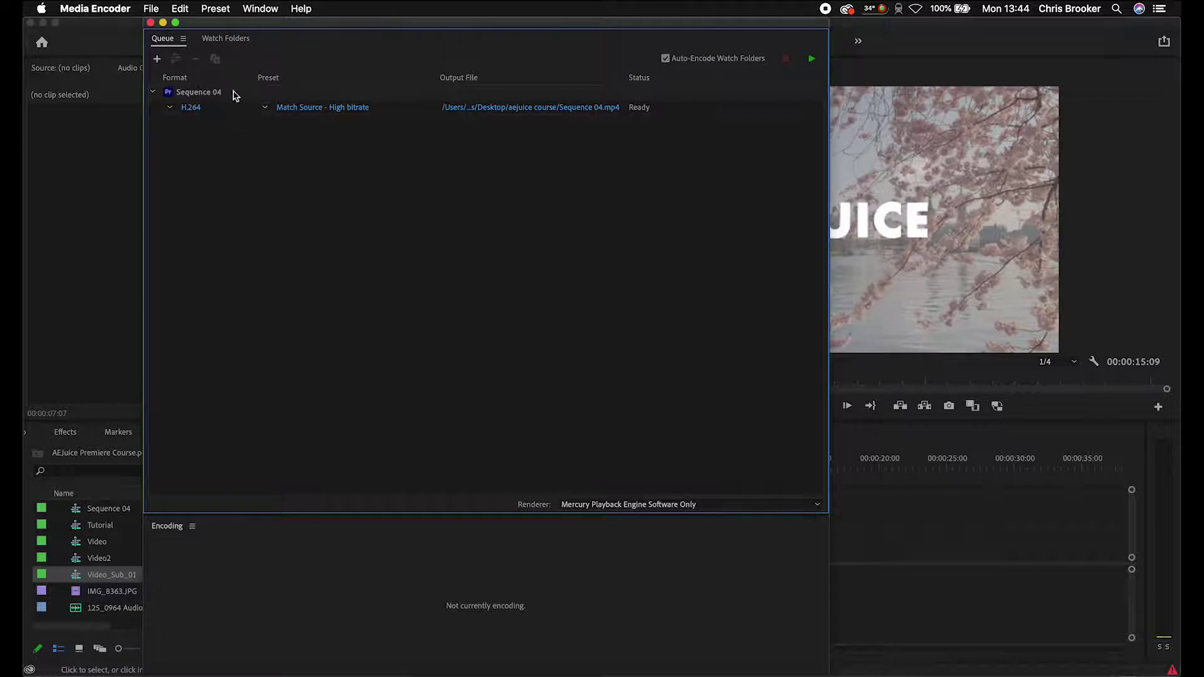
Queue the Tutorial sequence in Media Encoder as an H.264 export
left_click(869, 525)
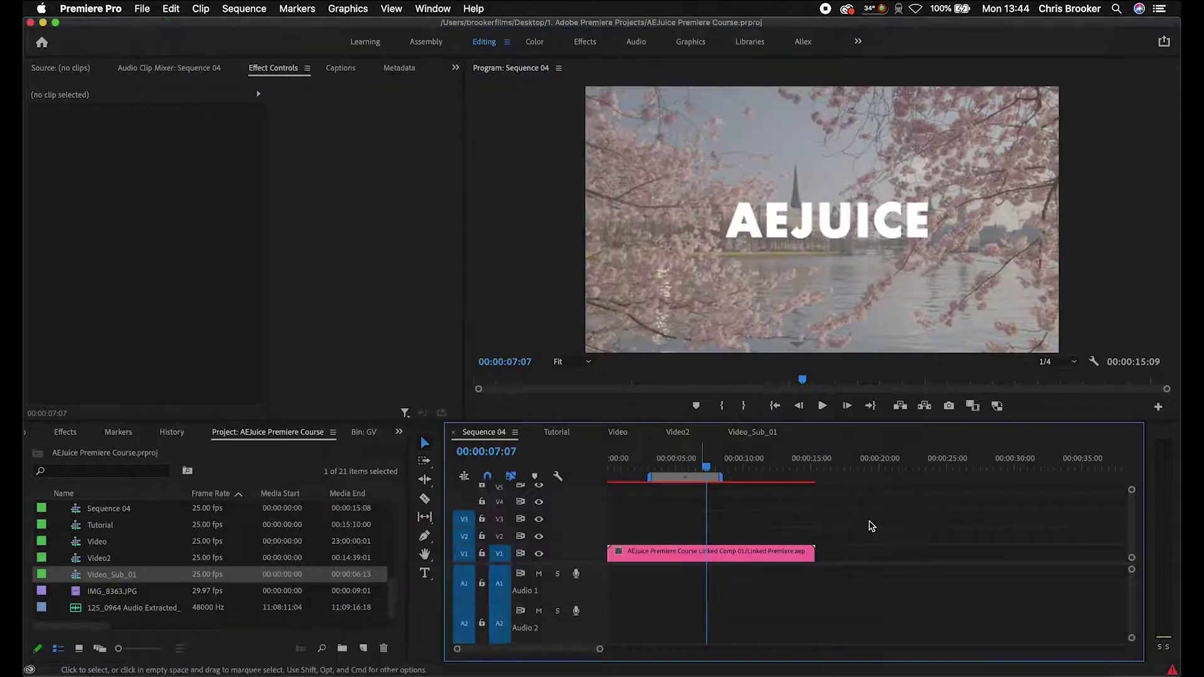
left_click(556, 432)
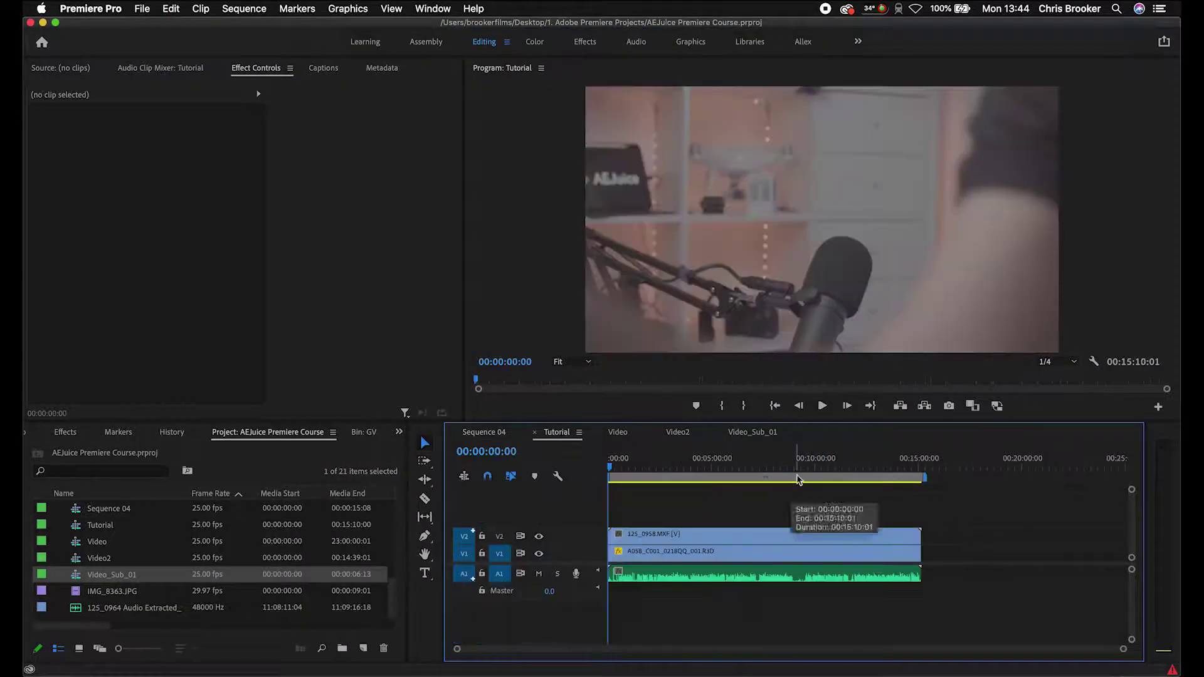
left_click(911, 469)
key("super+m")
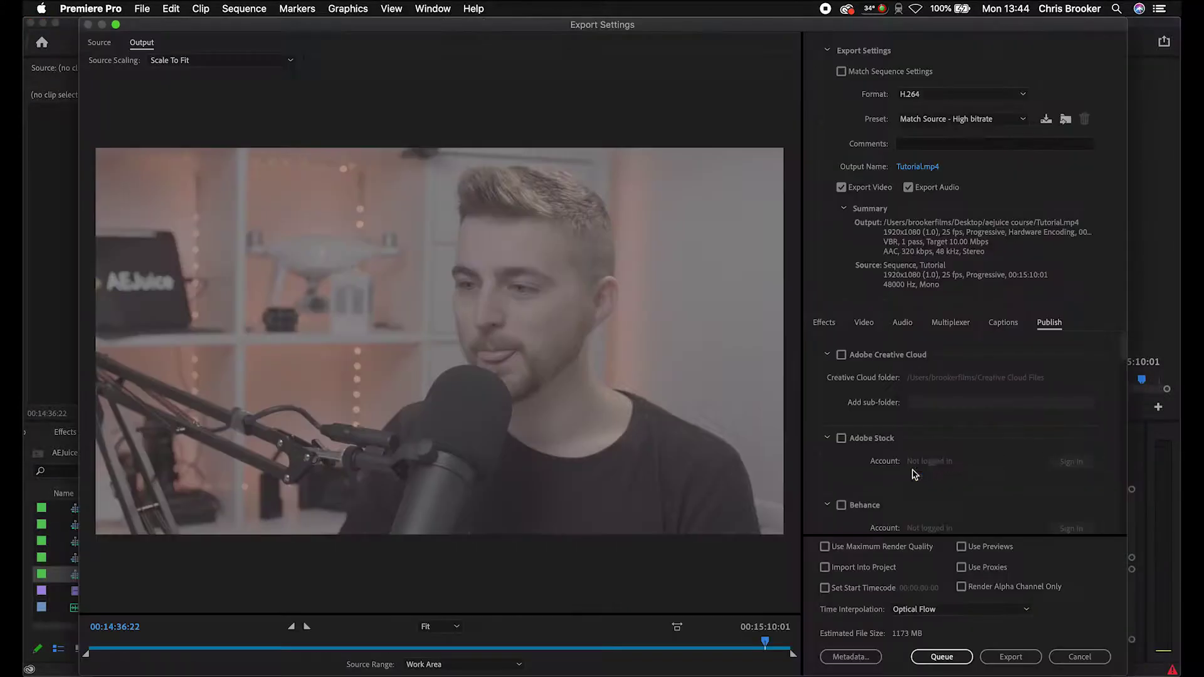
left_click(938, 656)
Queue the Video2 sequence in Media Encoder as an H.264 export
left_click(914, 486)
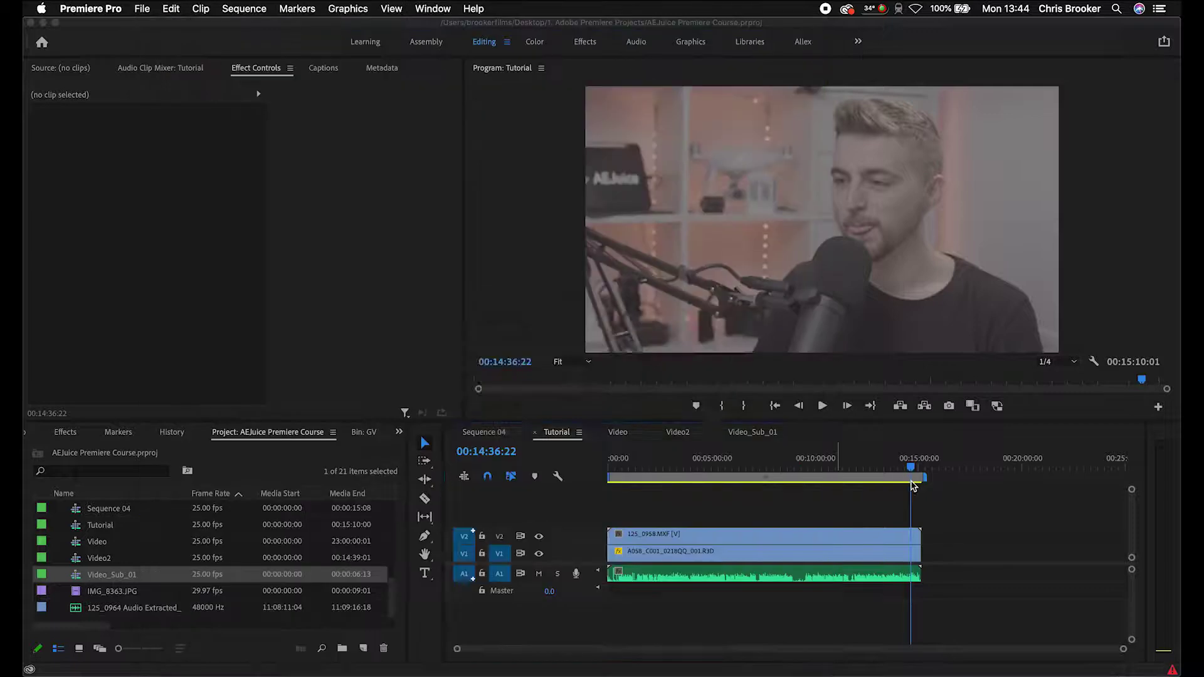
left_click(624, 432)
left_click(676, 433)
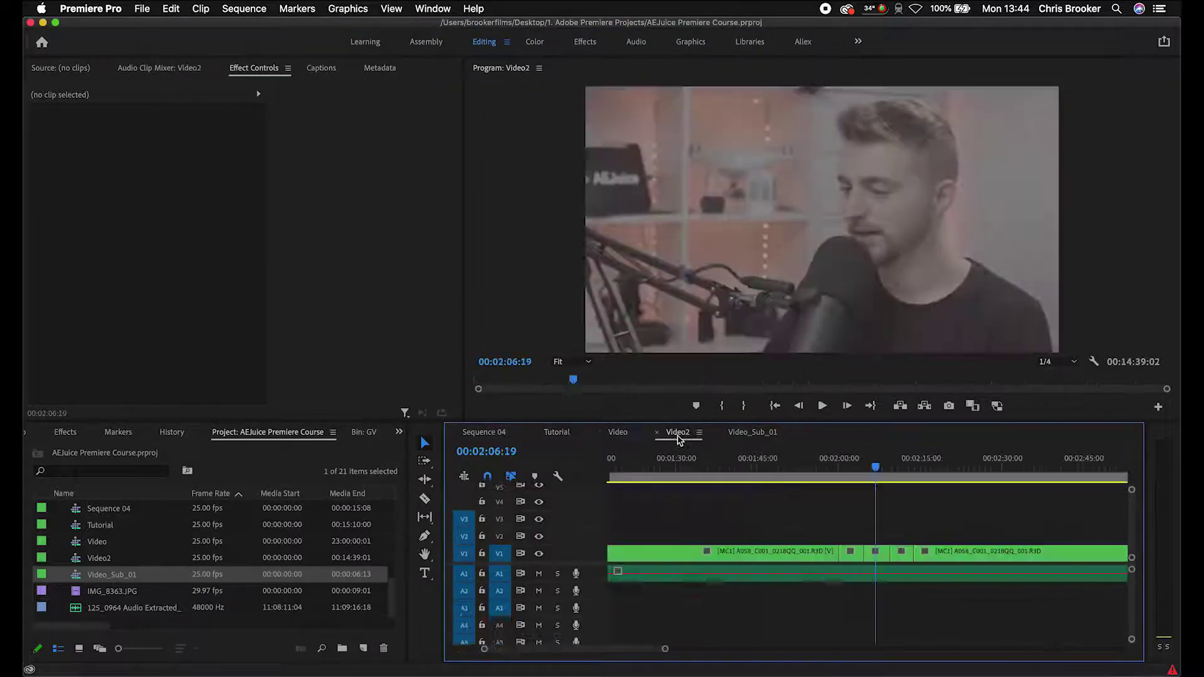
left_click_drag(646, 456, 816, 457)
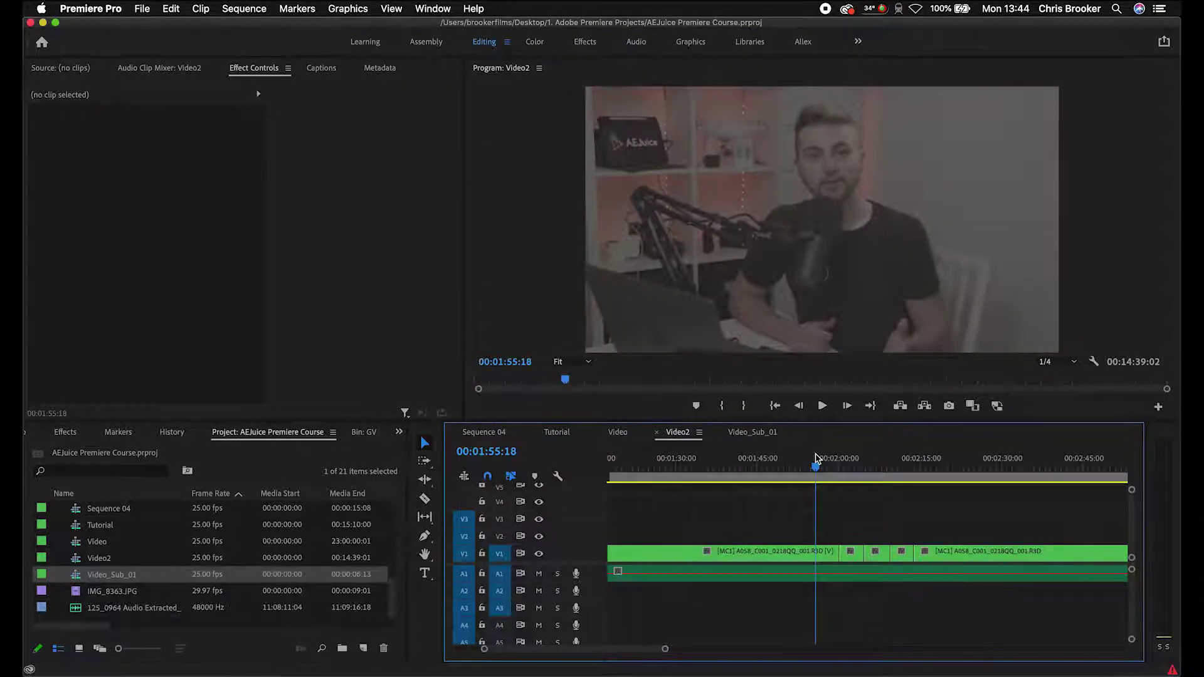
key("super+m")
left_click(943, 657)
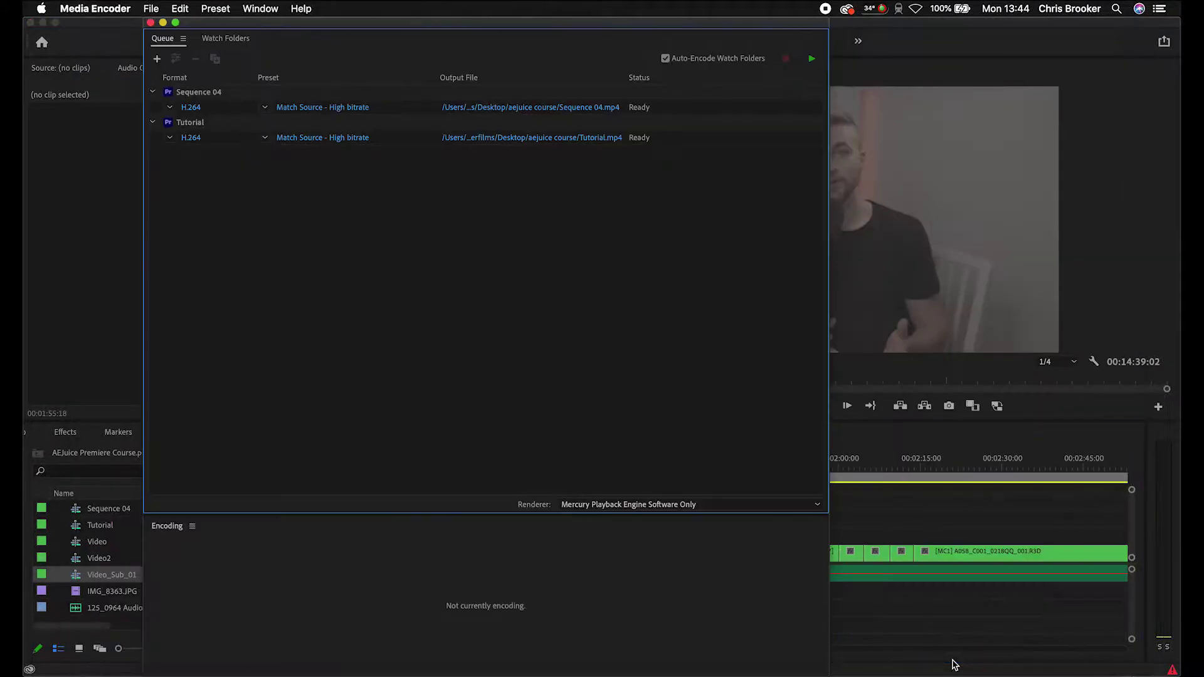
Queue the Video_Sub_01 sequence in Media Encoder as an H.264 export
left_click(908, 520)
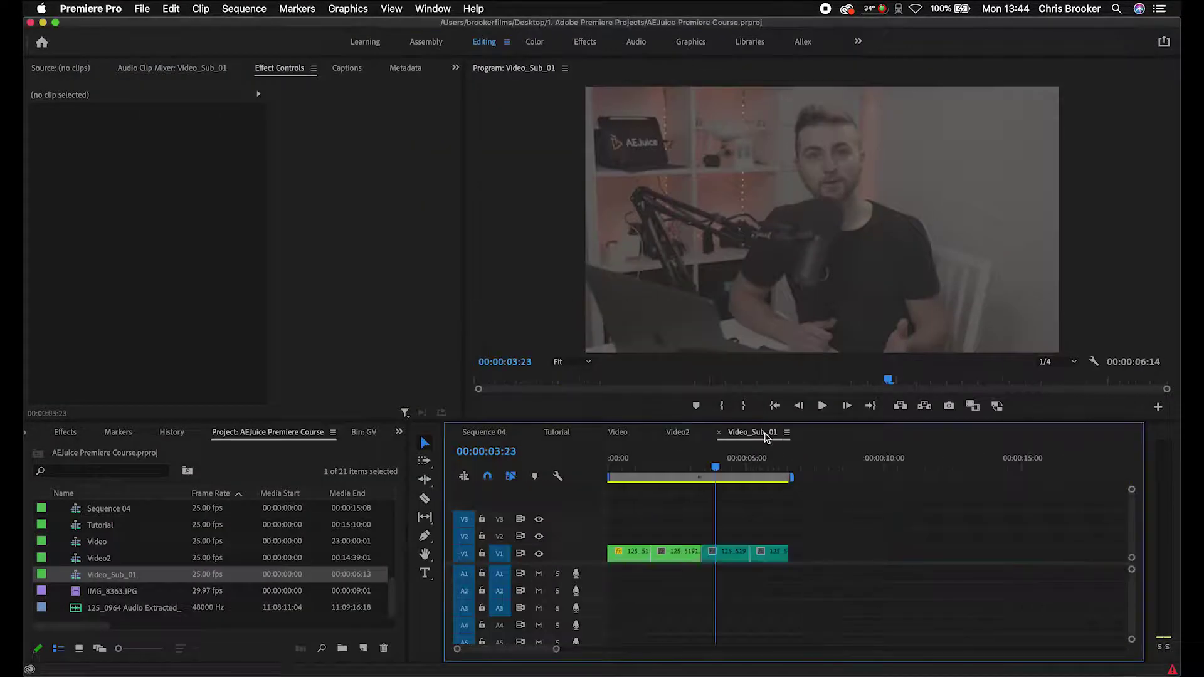
left_click(770, 467)
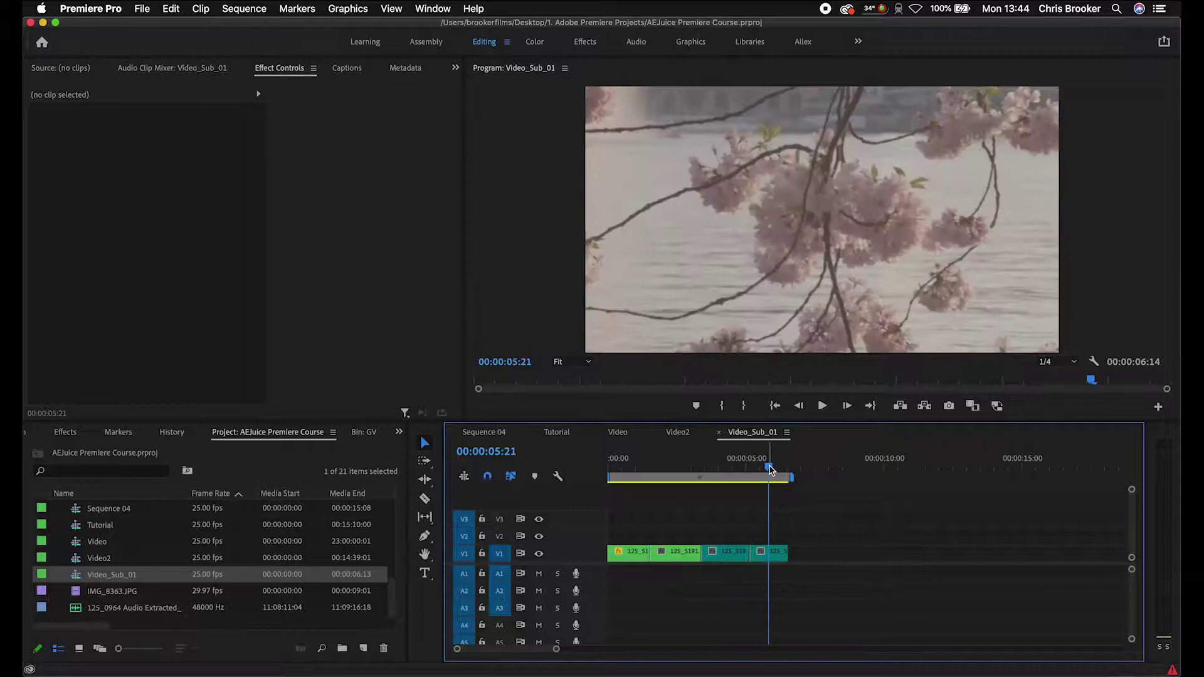
key("super+m")
left_click(938, 656)
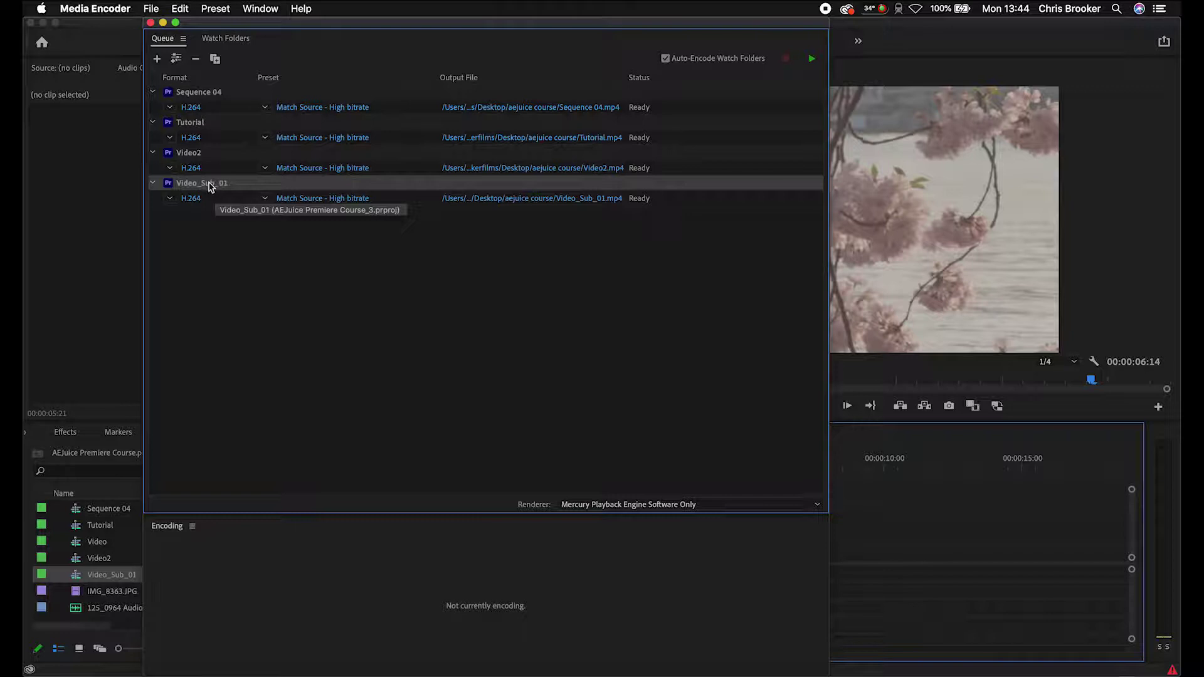
Move Video_Sub_01 to the top of the queue and check its export settings
left_click_drag(210, 186, 224, 91)
left_click(217, 93)
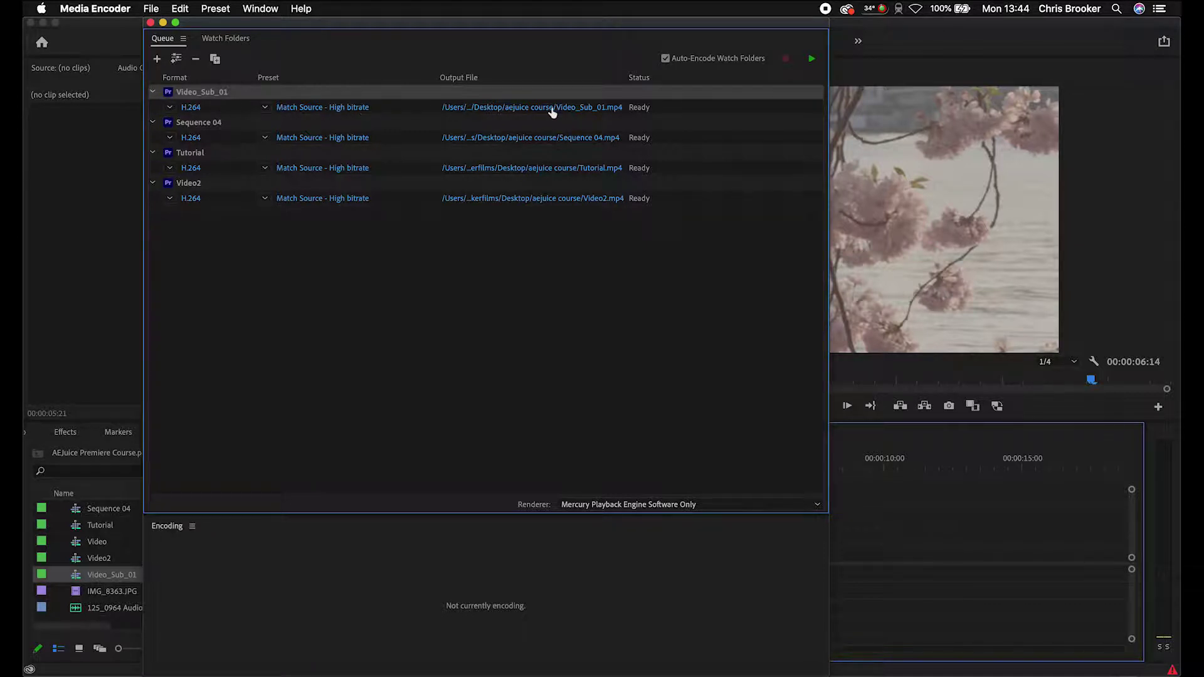
key("Return")
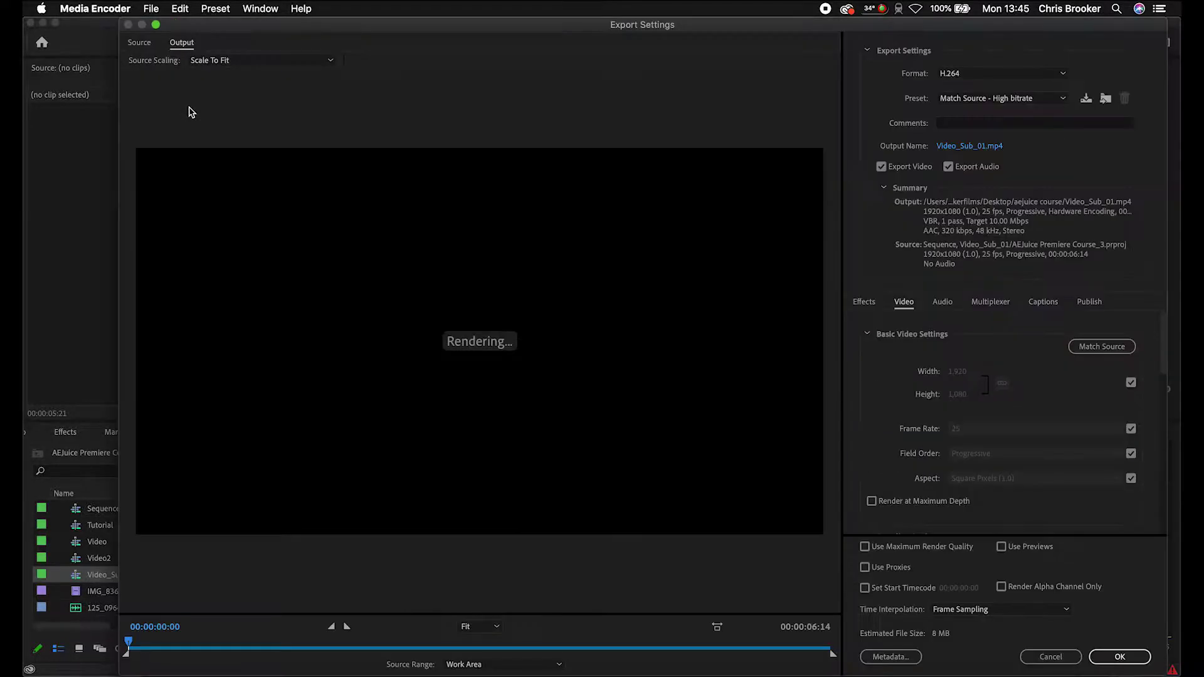
key("Return")
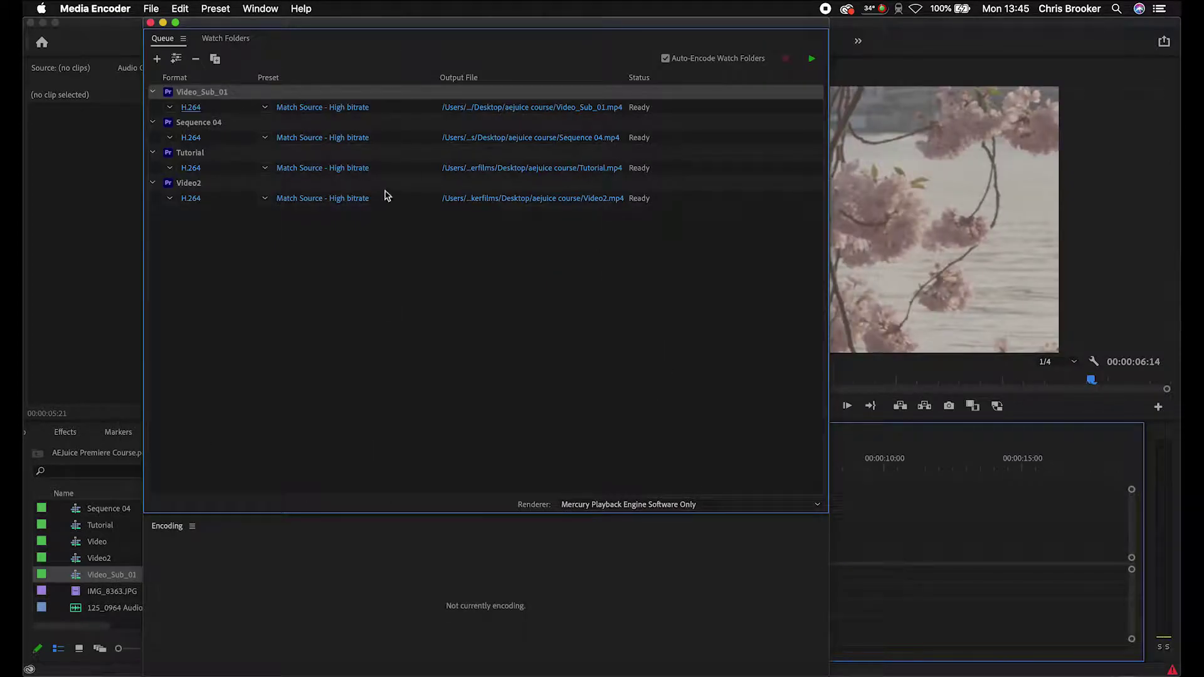
Enable the Watch Folders, Preset Browser and Media Browser panels from the Window menu
left_click(259, 6)
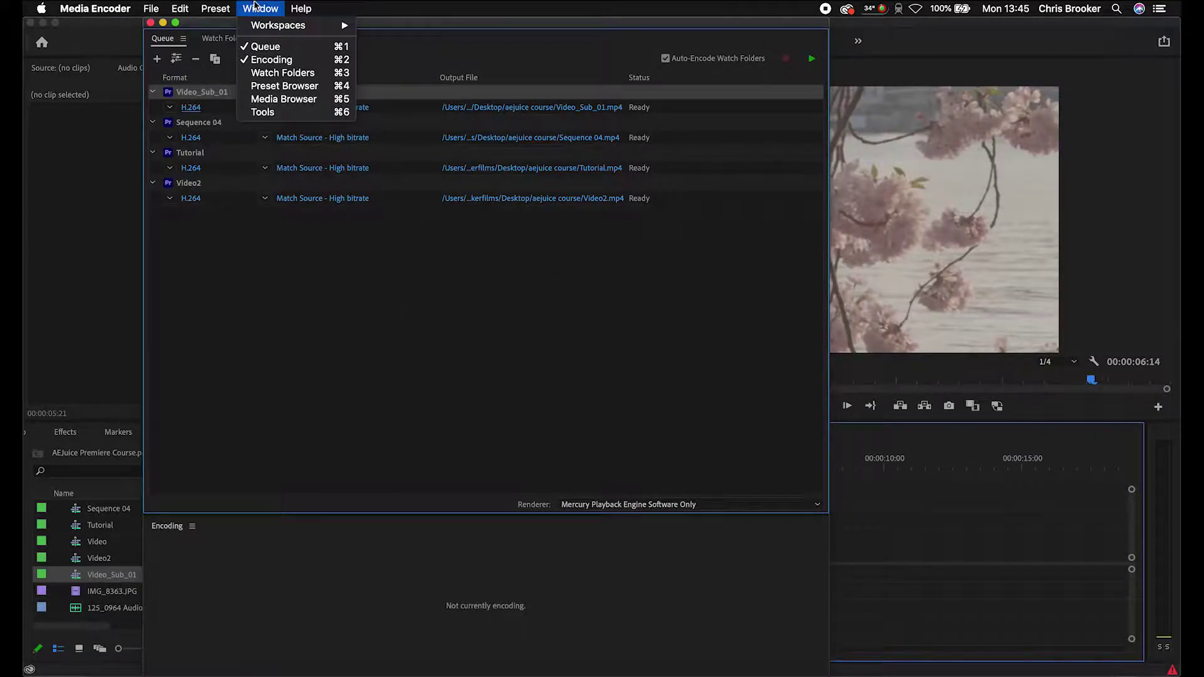
left_click(286, 72)
left_click(269, 10)
left_click(285, 86)
left_click(266, 8)
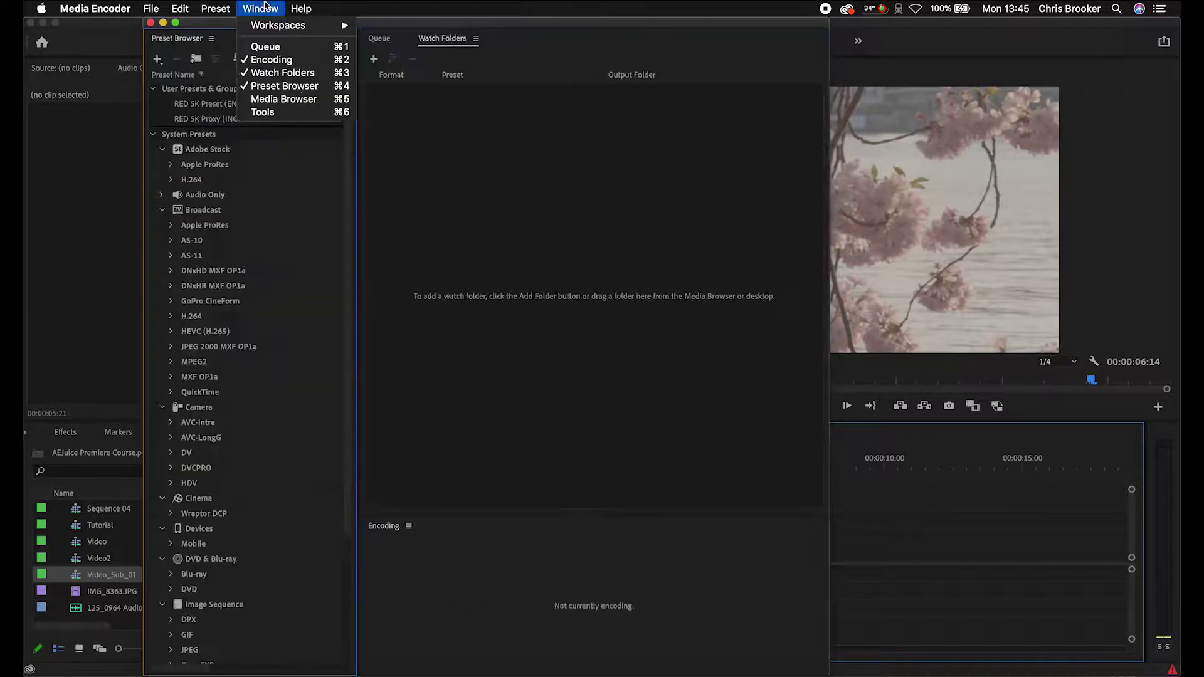
left_click(286, 99)
left_click(261, 8)
left_click(265, 47)
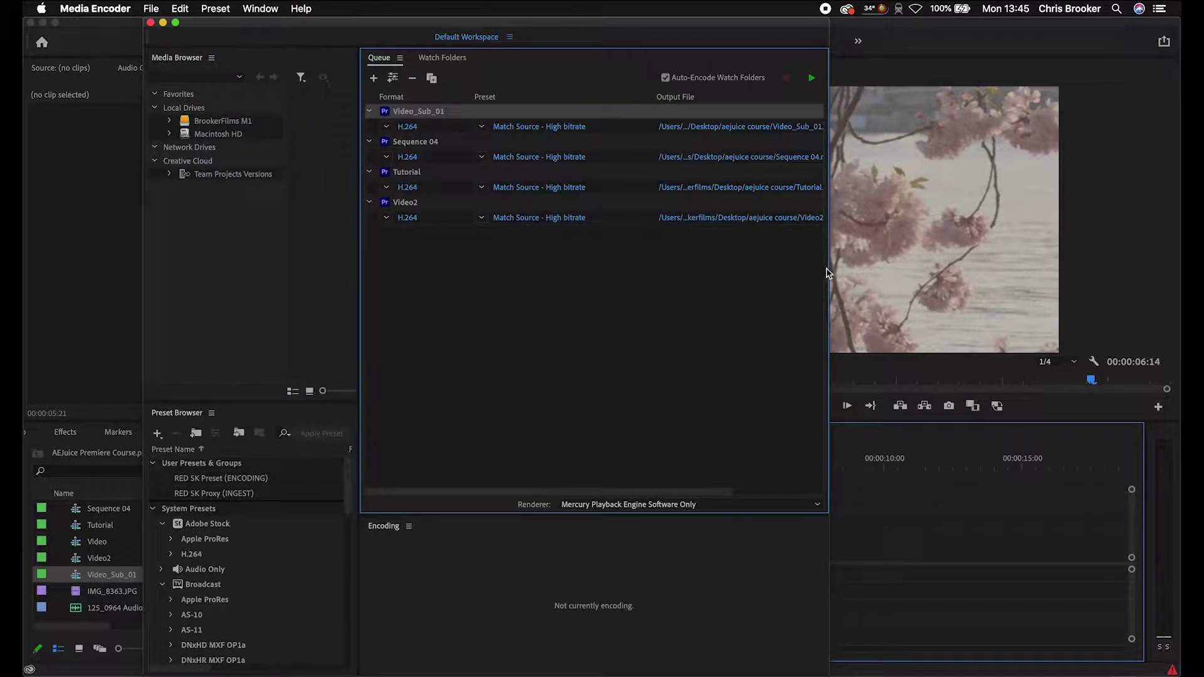
Widen the Queue panel to reveal the Status column
left_click_drag(829, 266, 979, 276)
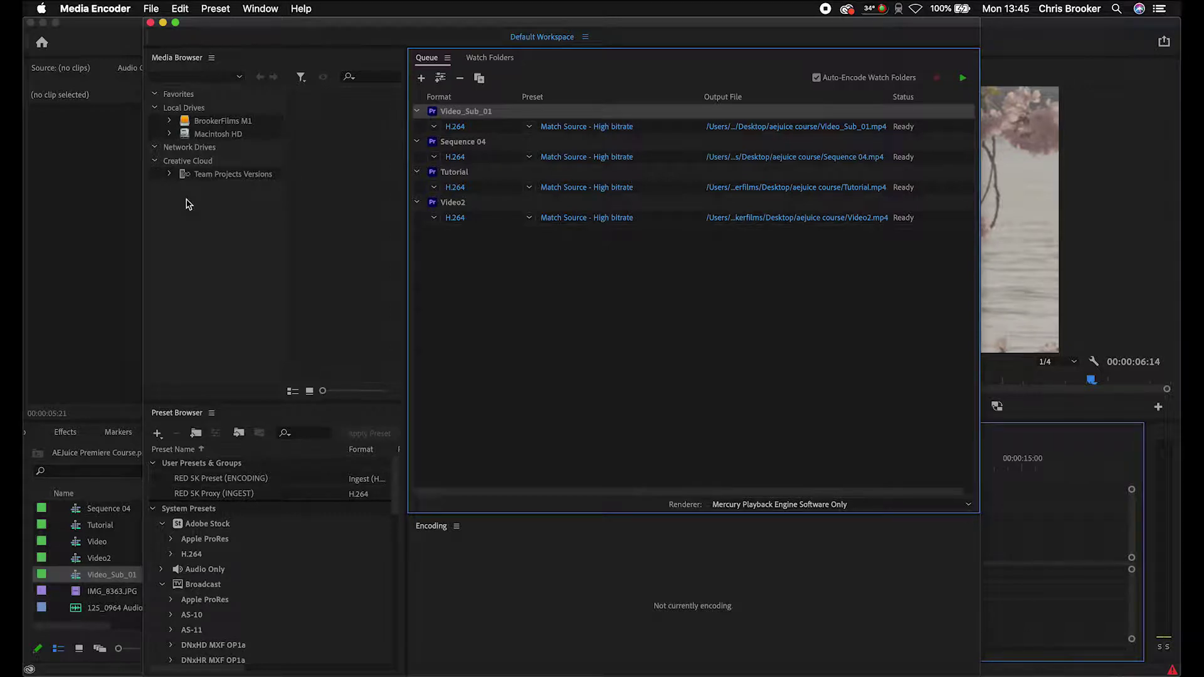
left_click(260, 8)
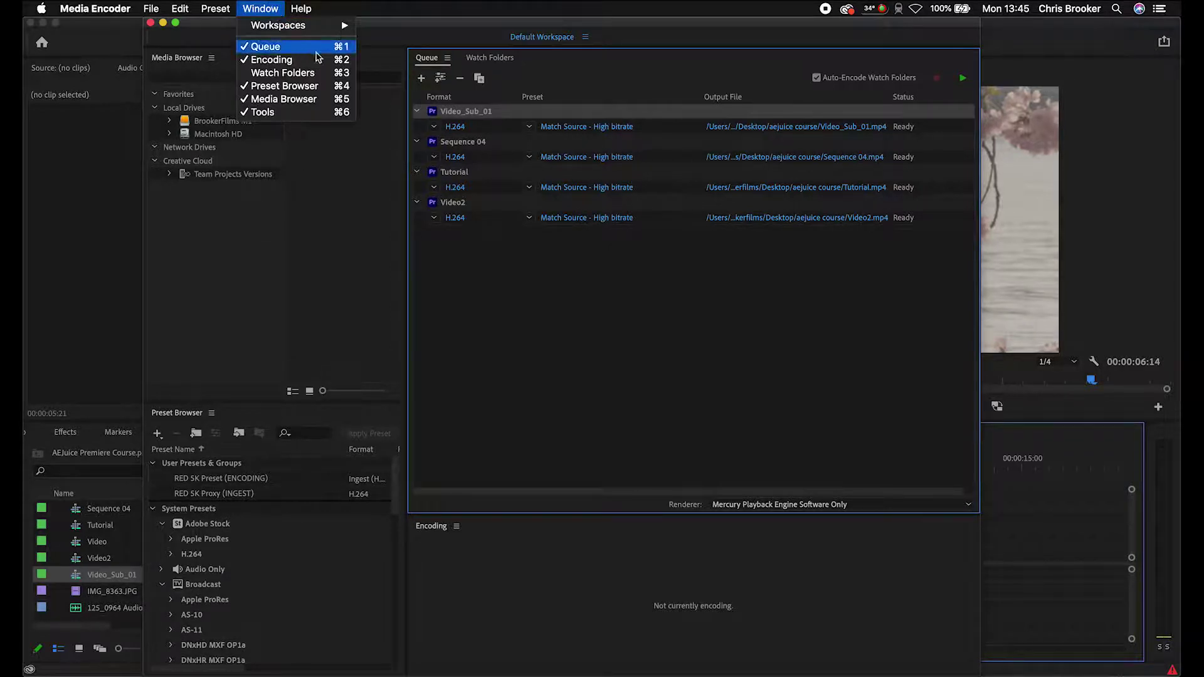
mouse_move(325, 32)
left_click(634, 230)
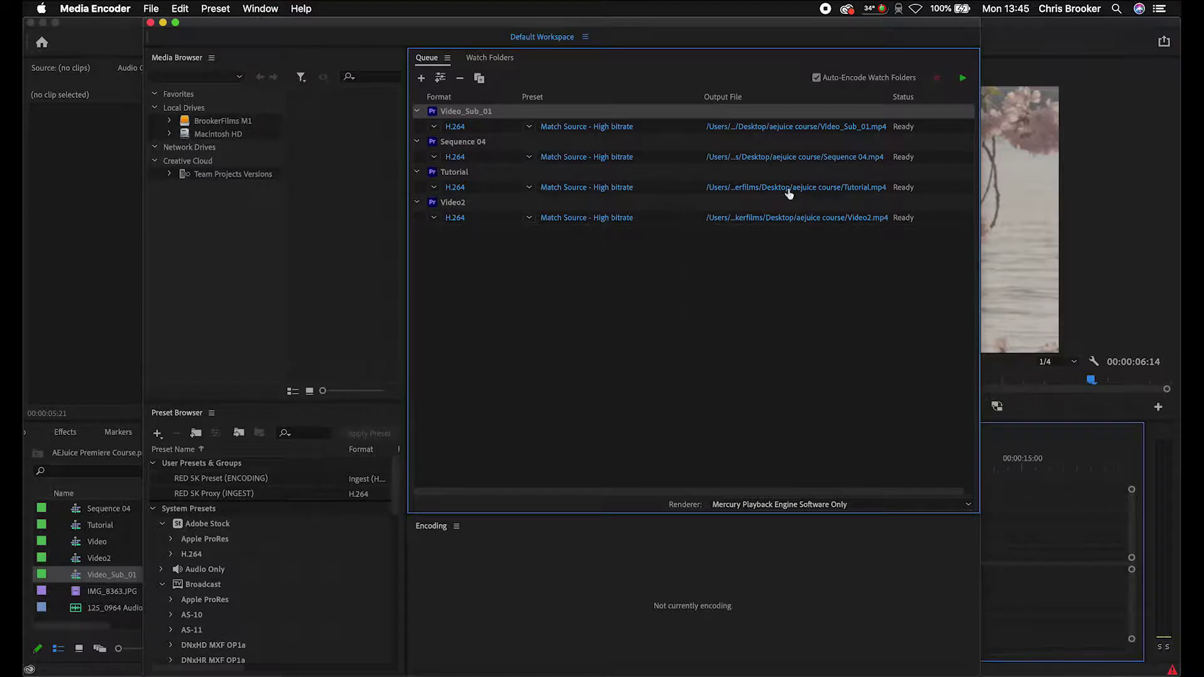
Start encoding the Media Encoder queue, then stop it before it finishes
left_click(963, 80)
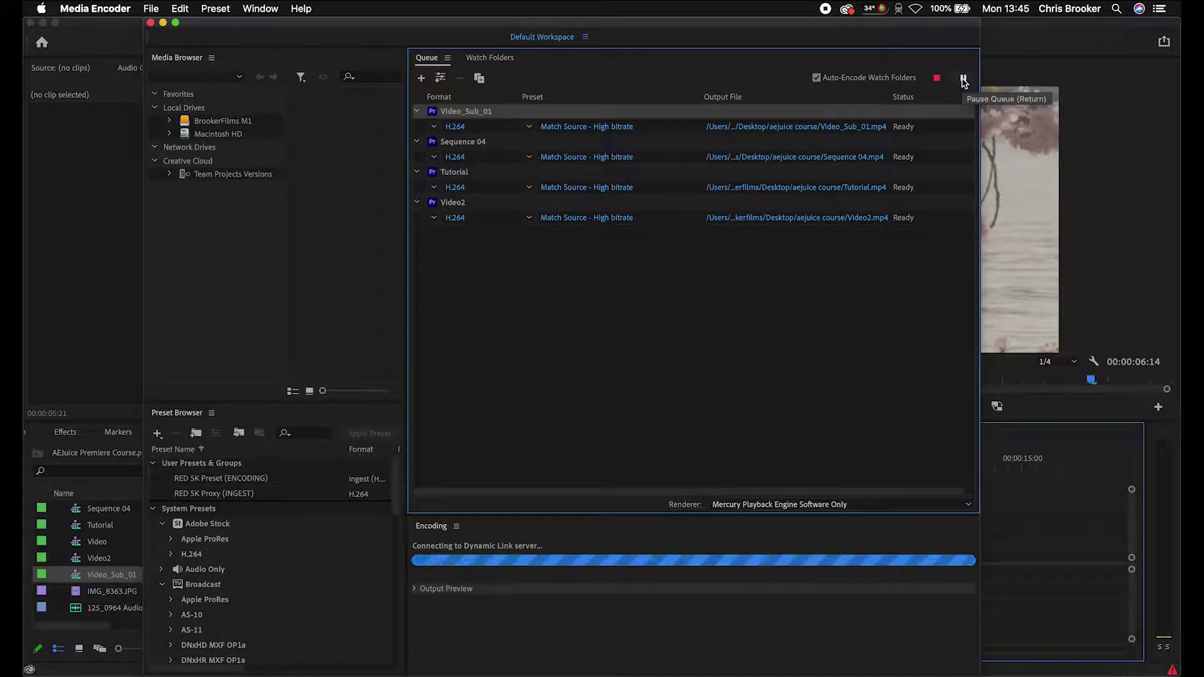
left_click(936, 77)
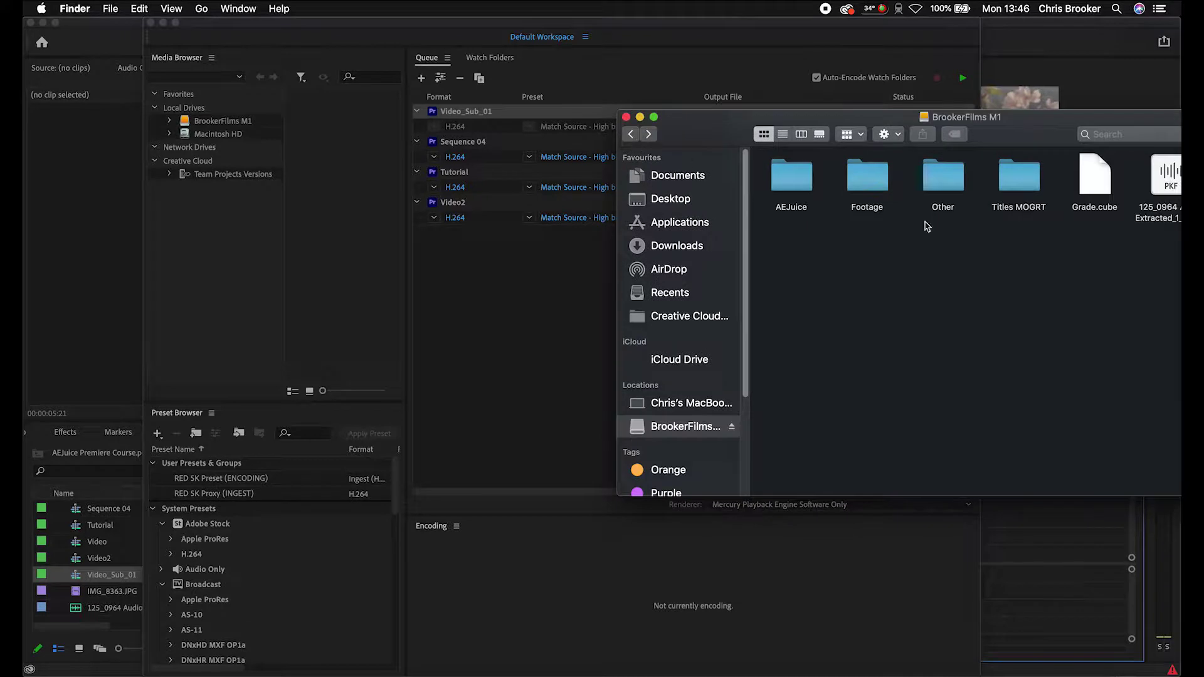
Drag clip 125_5192.MXF from the Footage folder into the Media Encoder queue
double_click(867, 180)
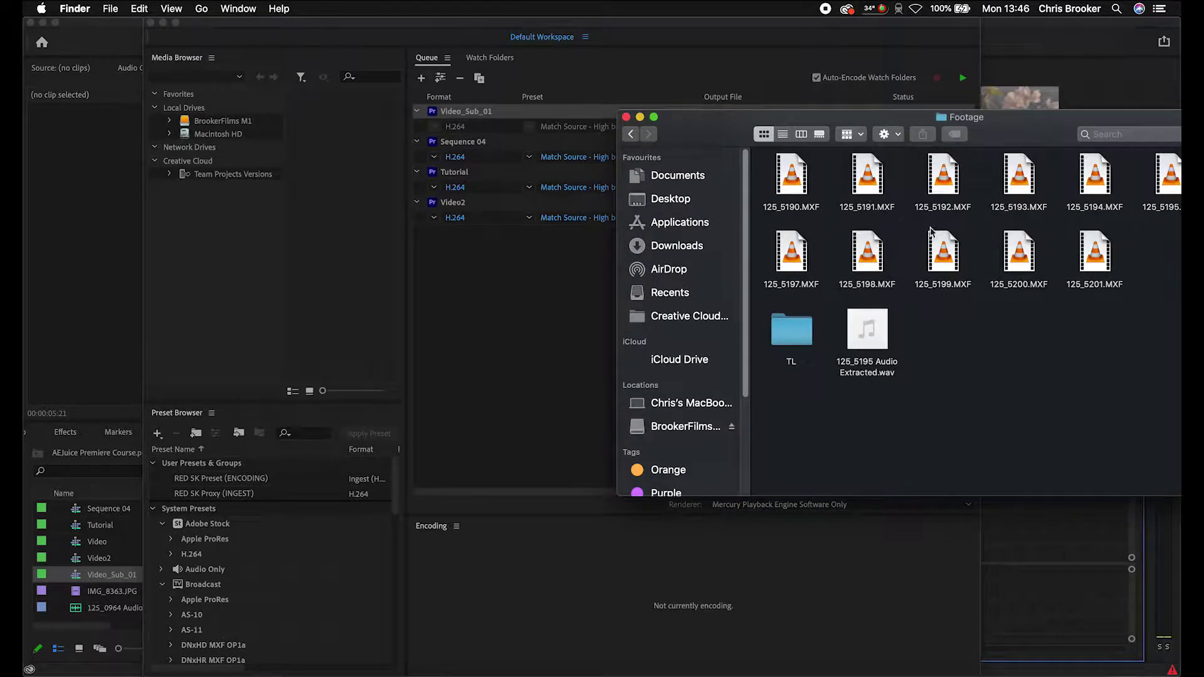
left_click(948, 181)
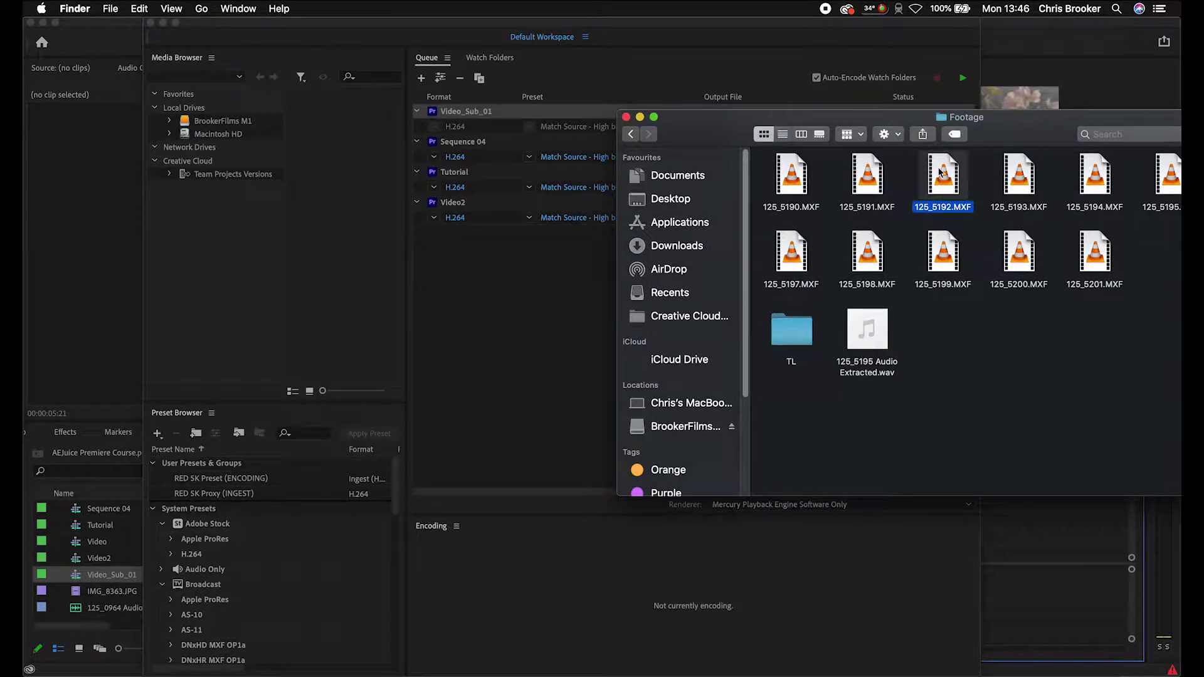
left_click_drag(939, 171, 524, 264)
left_click(528, 352)
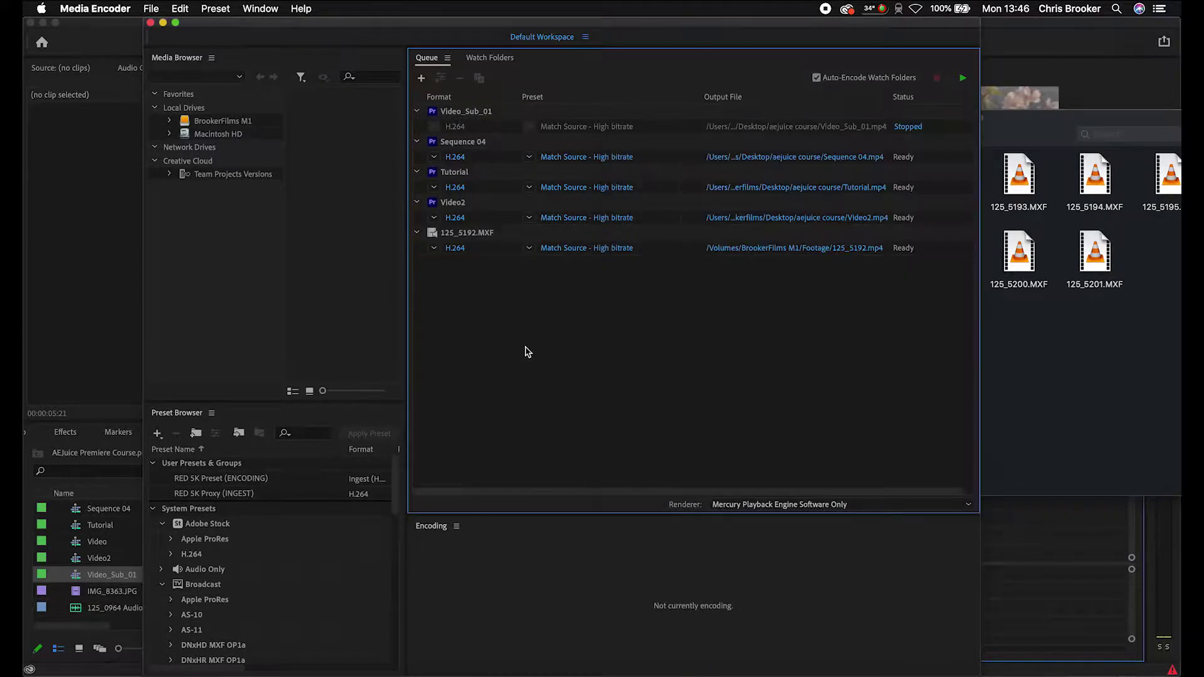
Move the 125_5192.MXF item to the top of the queue
left_click(484, 232)
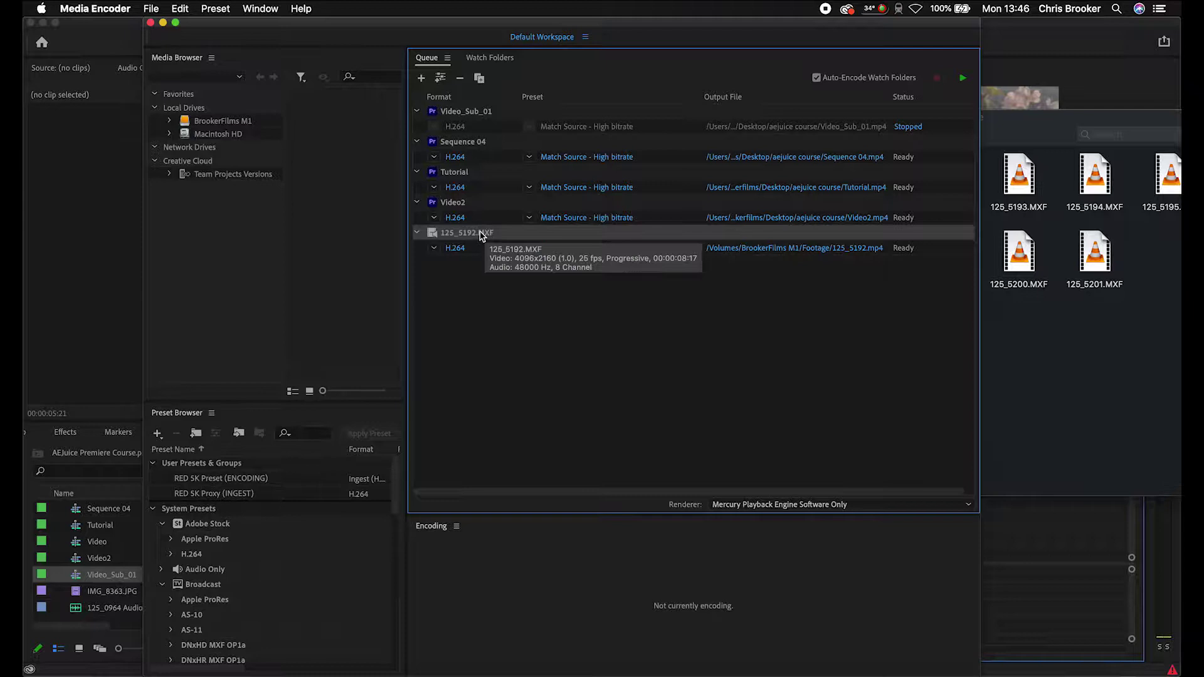
left_click_drag(472, 235, 495, 109)
left_click(475, 118)
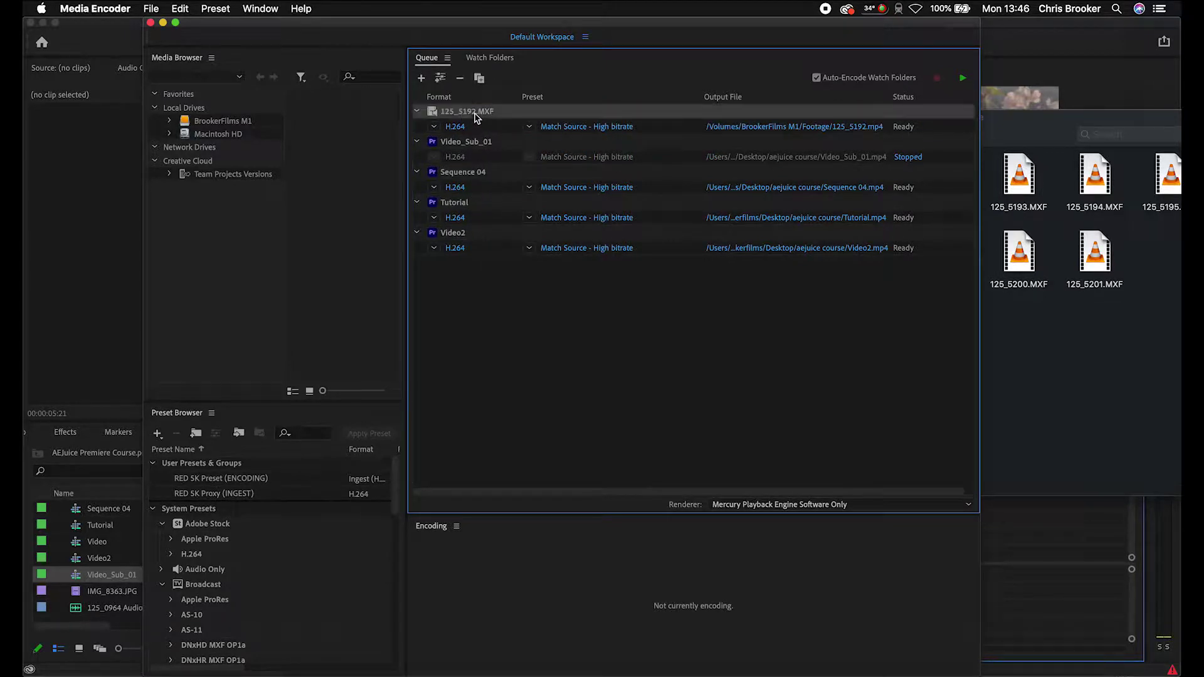
Keep H.264 as the export format for 125_5192.MXF and confirm the settings
left_click(455, 128)
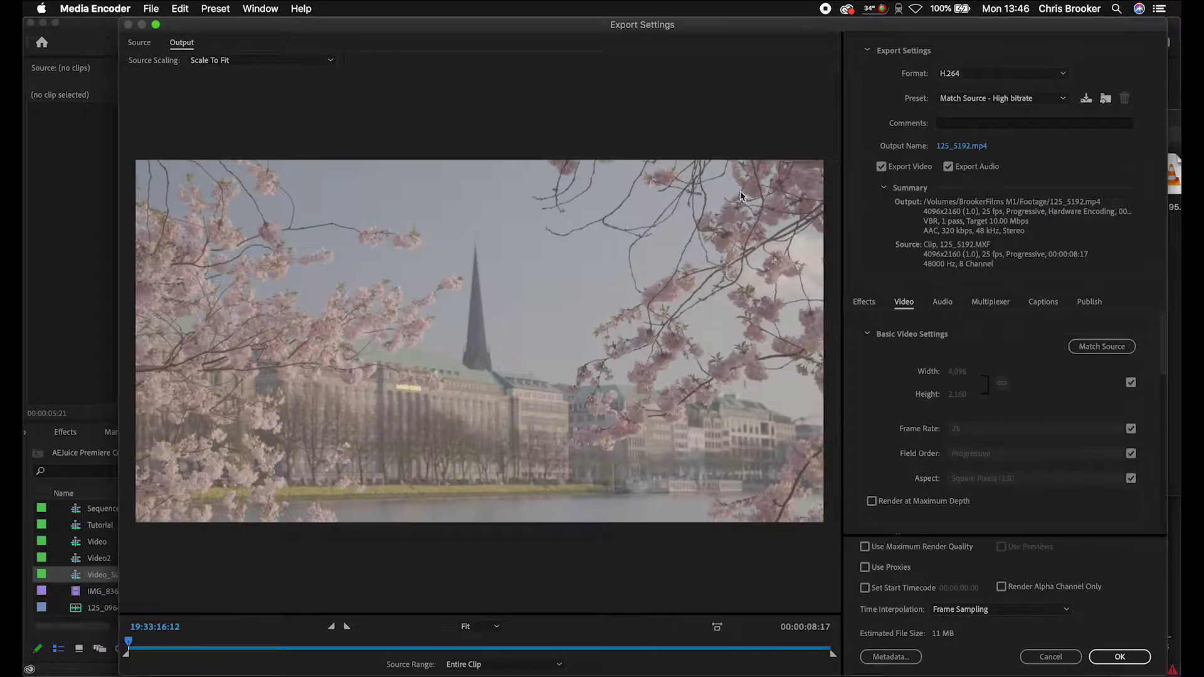
left_click(110, 658)
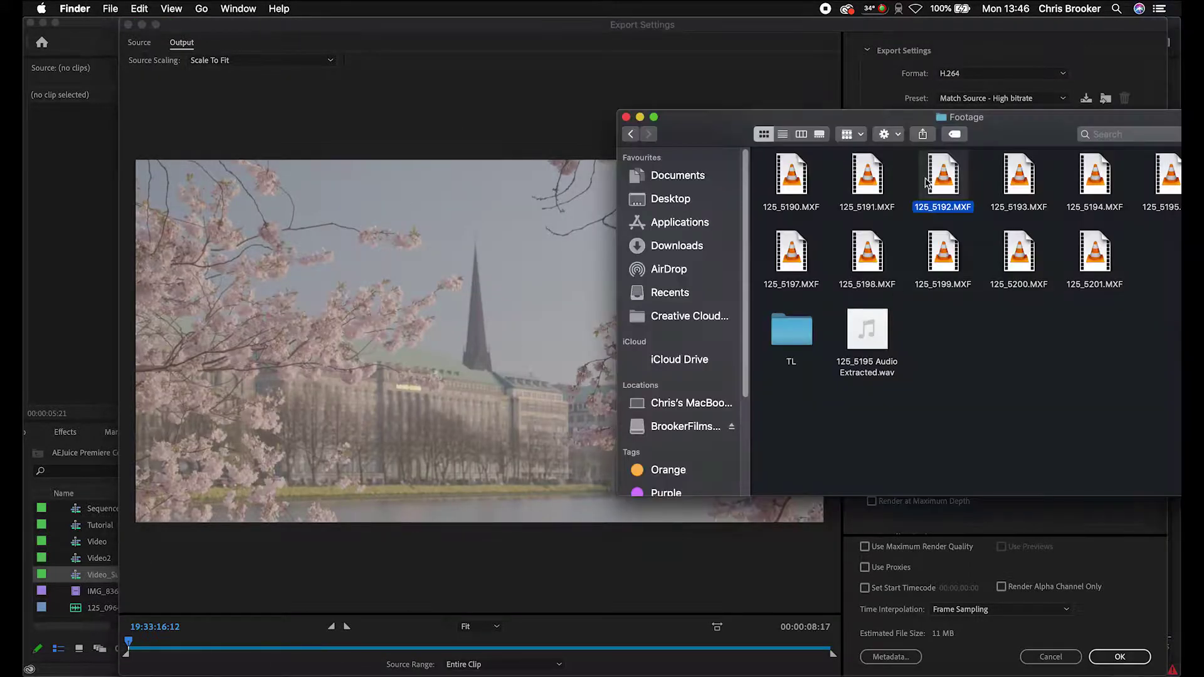
key("super+Tab")
left_click(959, 73)
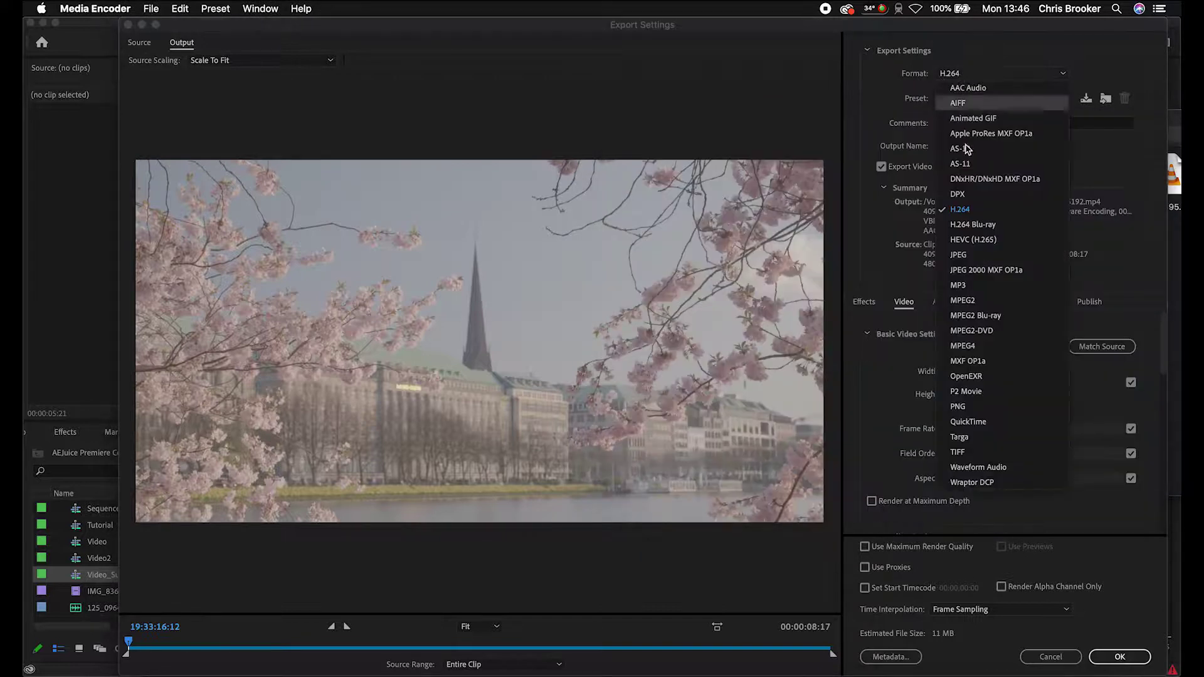
left_click(959, 210)
left_click(1119, 657)
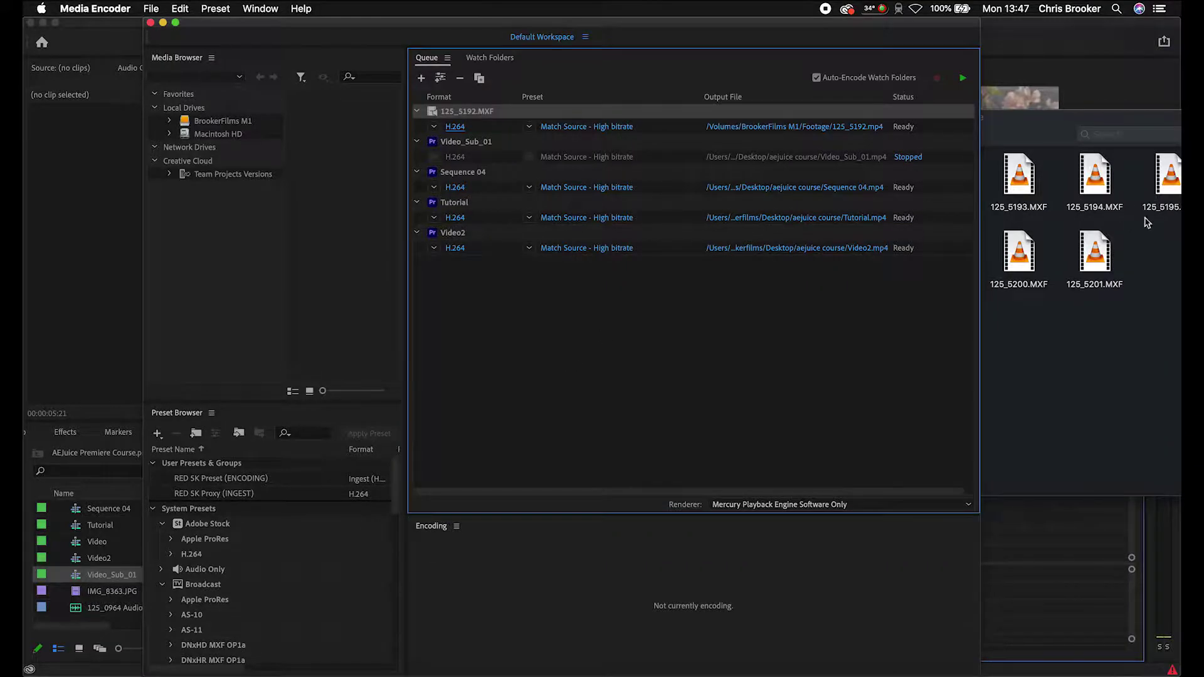
Add 125_5190.MXF from Footage to the end of the queue and confirm its H.264 settings
left_click(1159, 272)
left_click_drag(1178, 272, 556, 314)
left_click(791, 179)
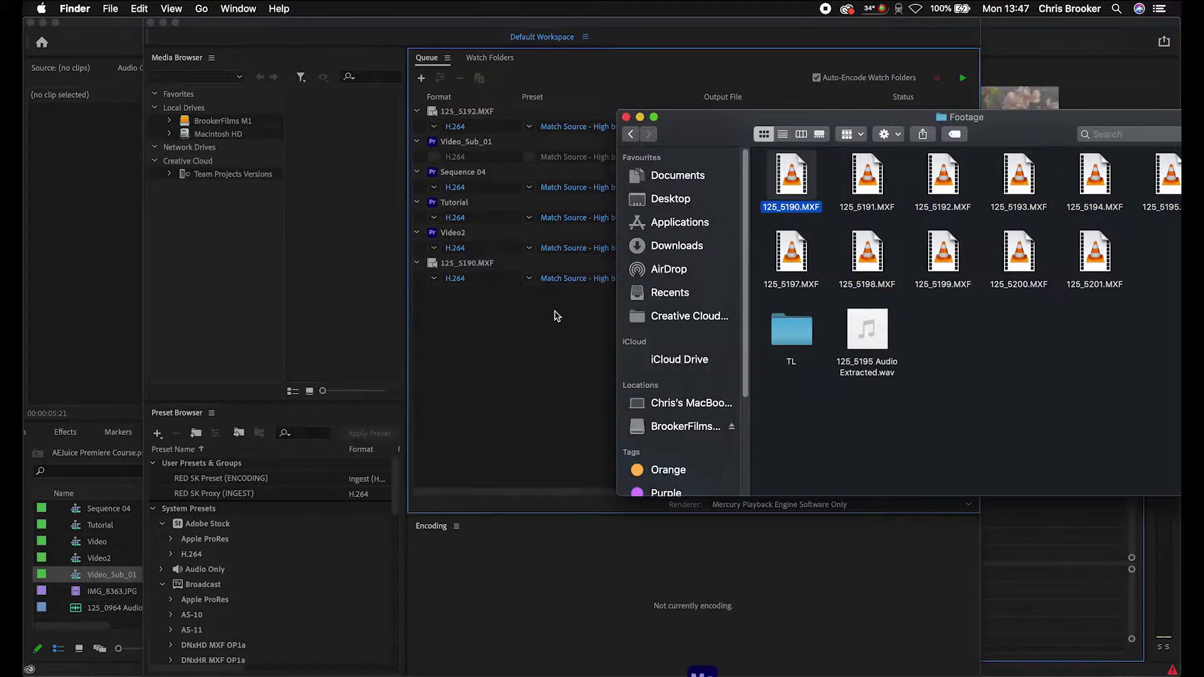
left_click(502, 376)
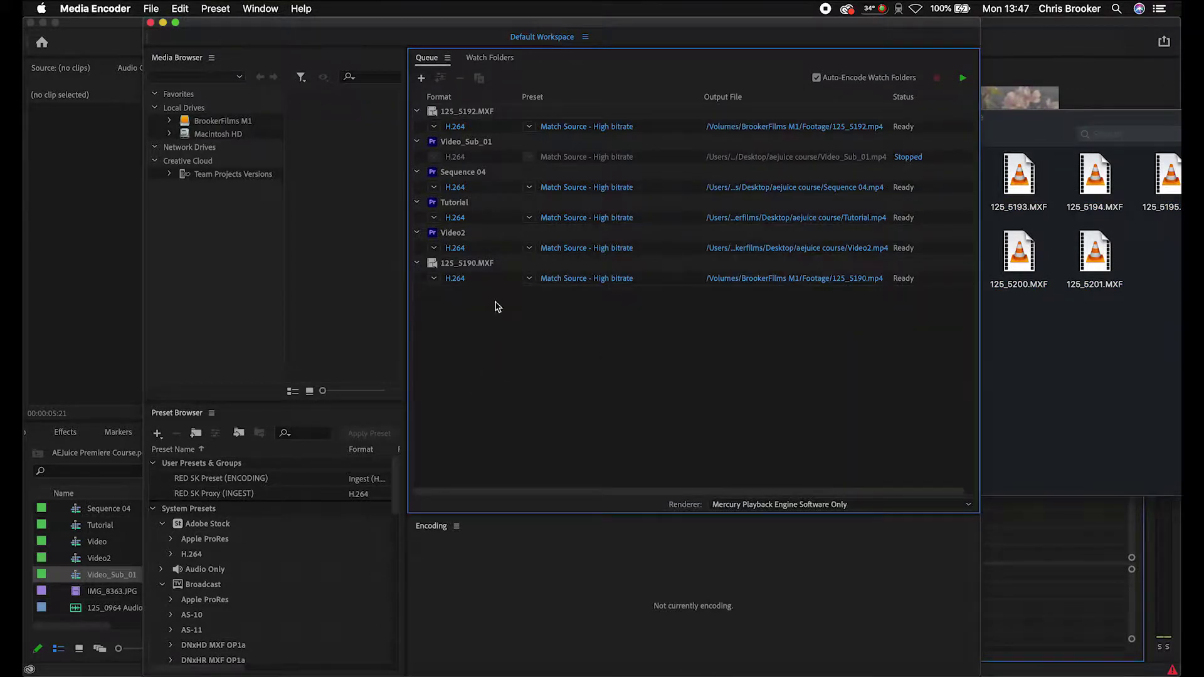
left_click(456, 280)
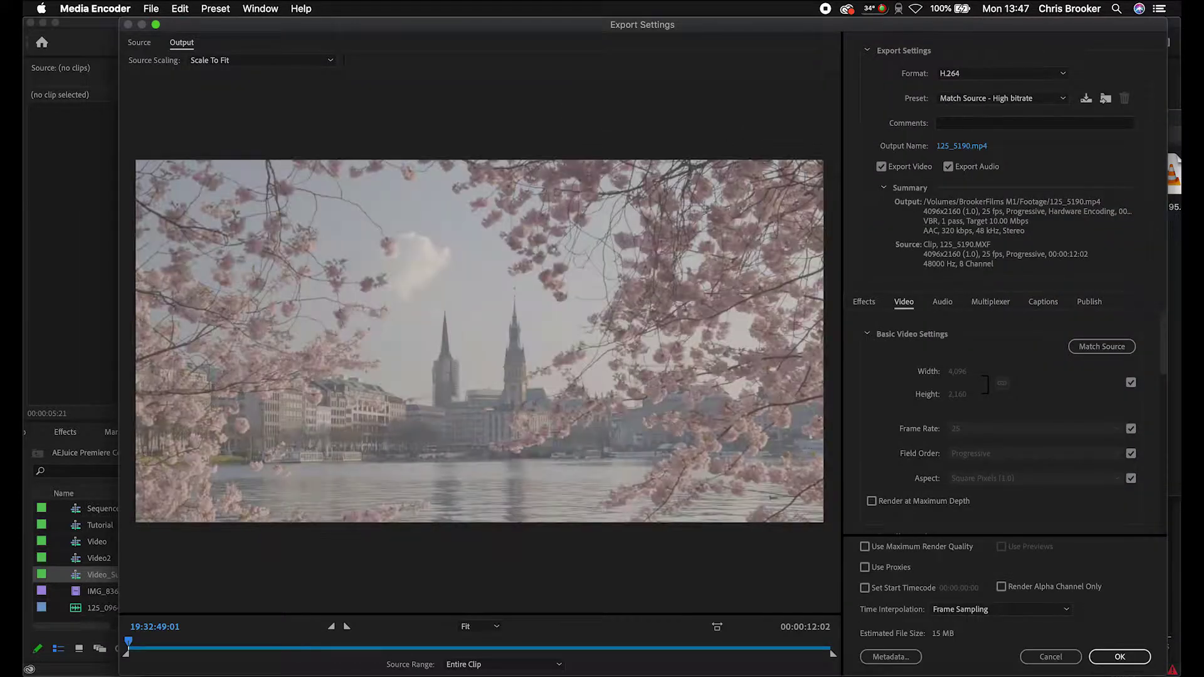
left_click(1120, 656)
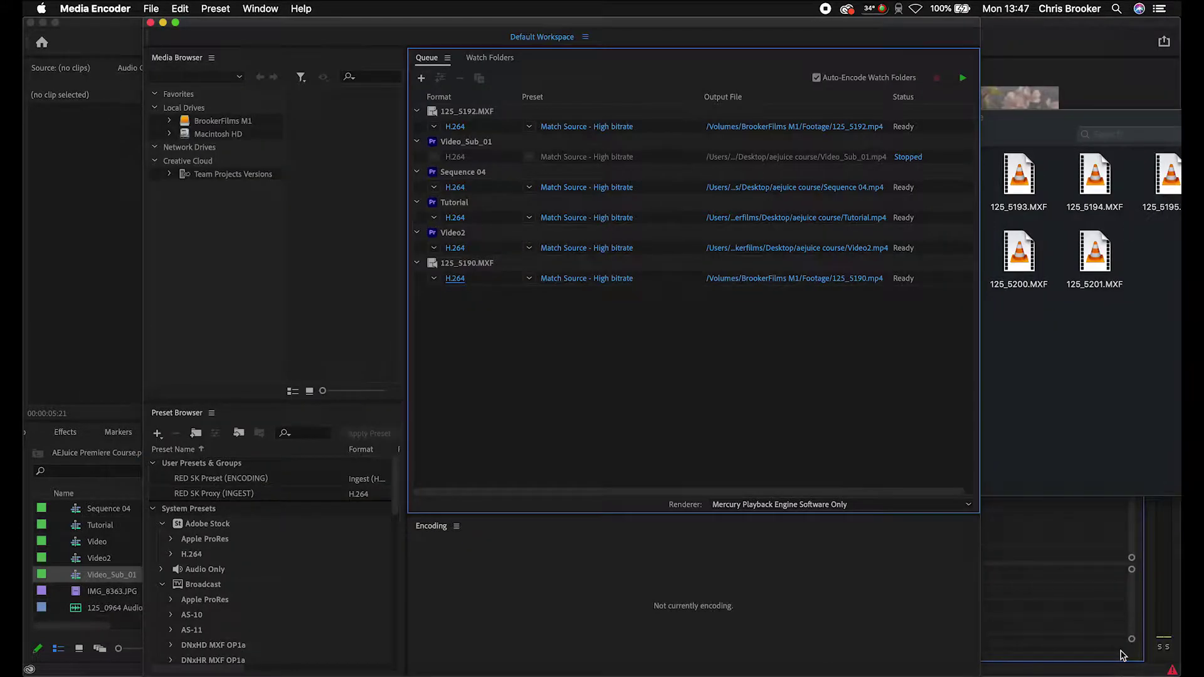